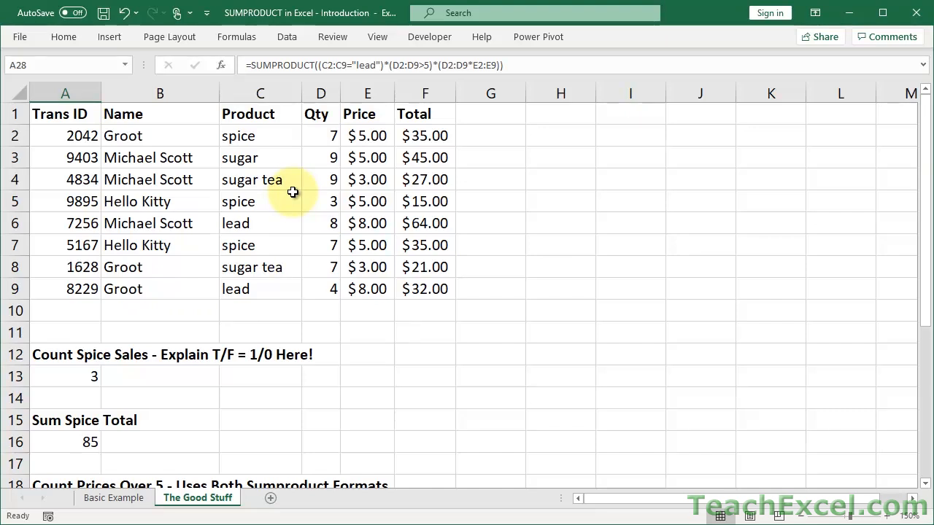
Inspect the SUMPRODUCT formula in cell A28 that totals lead sales with a quantity over 5.
scroll(293, 192, down, 6)
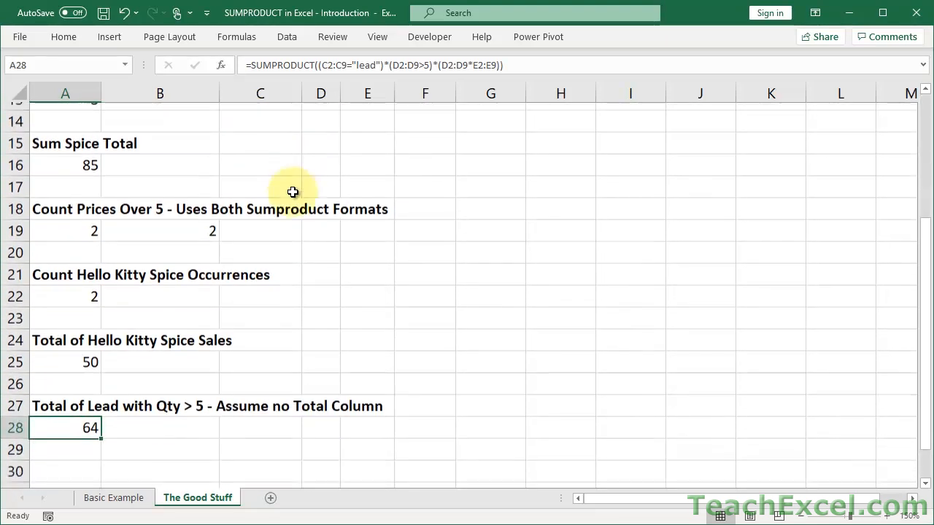
scroll(293, 192, up, 1)
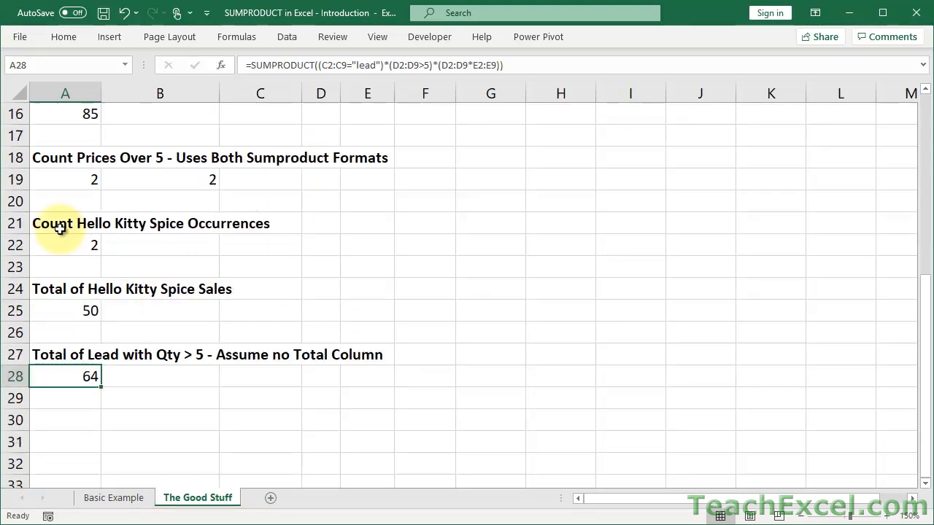
double_click(51, 377)
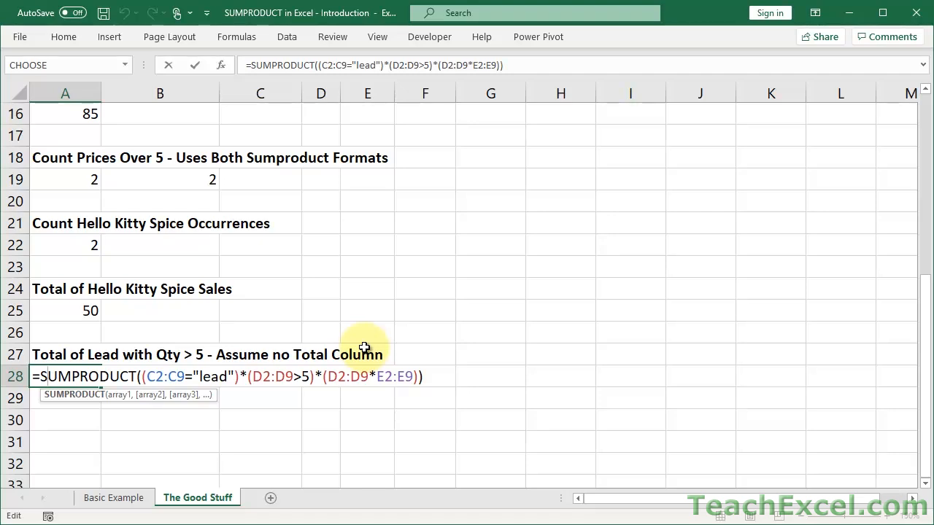
key(ctrl+Return)
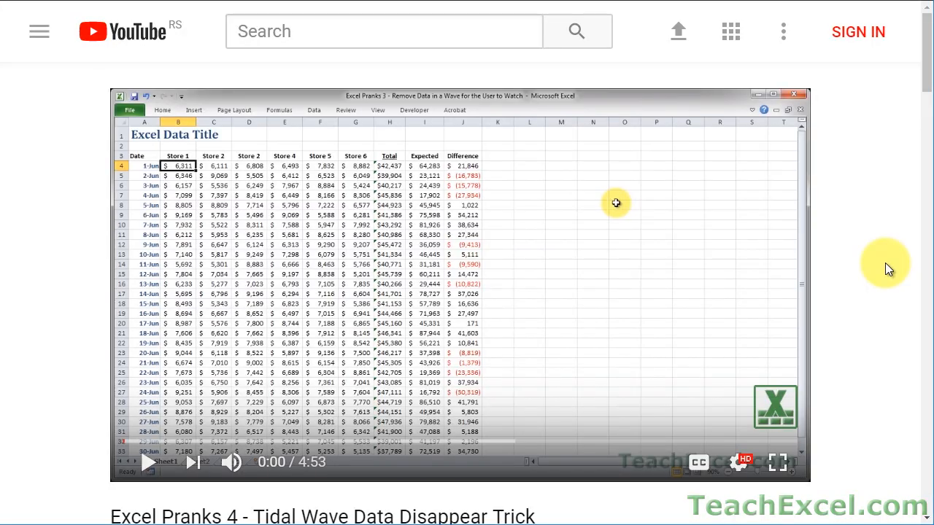
On the YouTube page of Excel Pranks 4, open the Excel file link, like the video and subscribe to TeachExcel with notifications.
scroll(885, 263, down, 5)
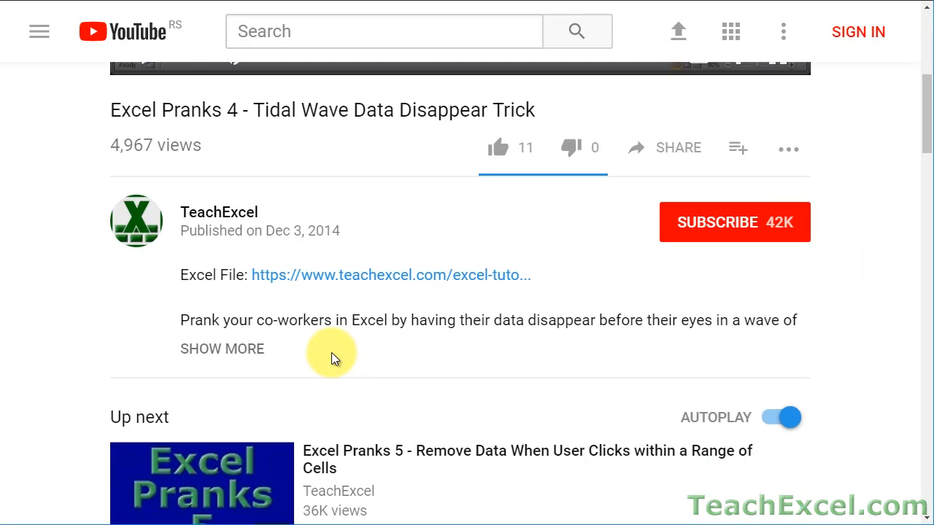
click(332, 284)
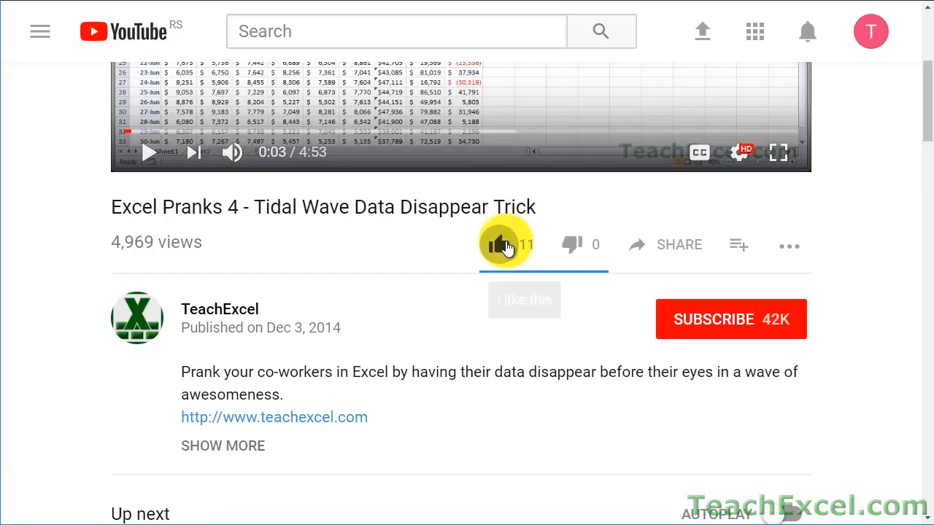
click(506, 246)
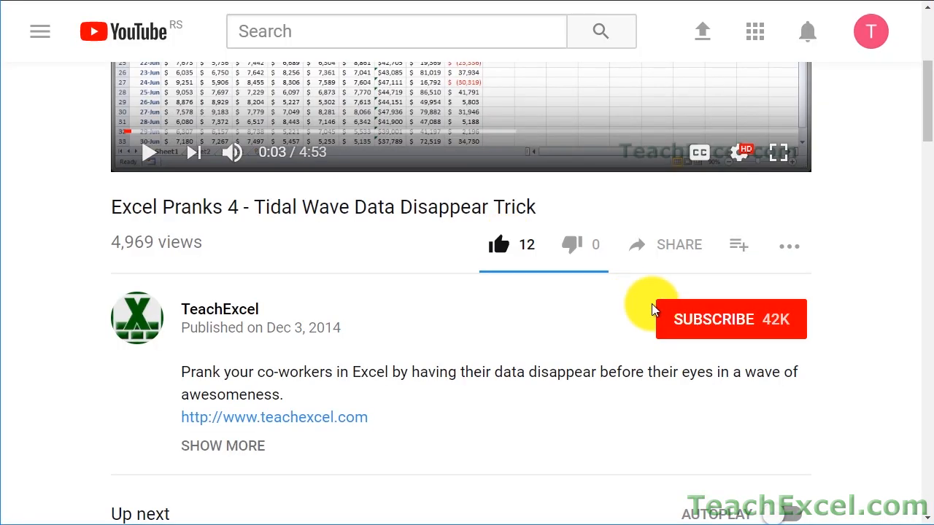
click(679, 315)
click(791, 322)
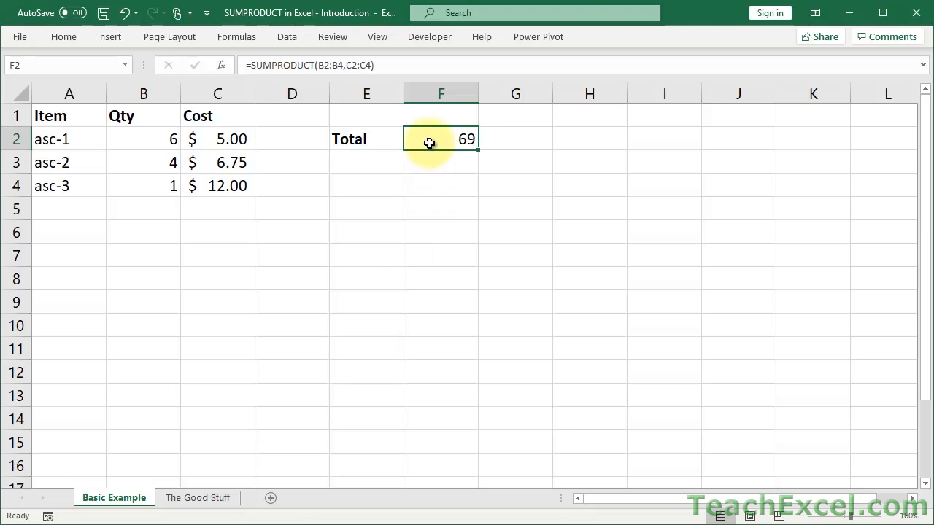
Remove and retype the final T of SUMPRODUCT in cell F2's formula to bring up the function suggestion.
double_click(429, 140)
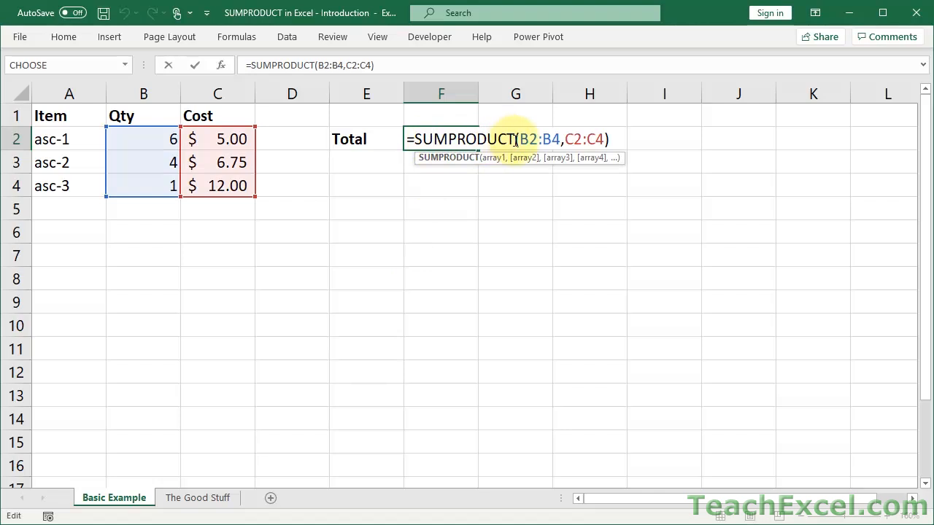
key(BackSpace)
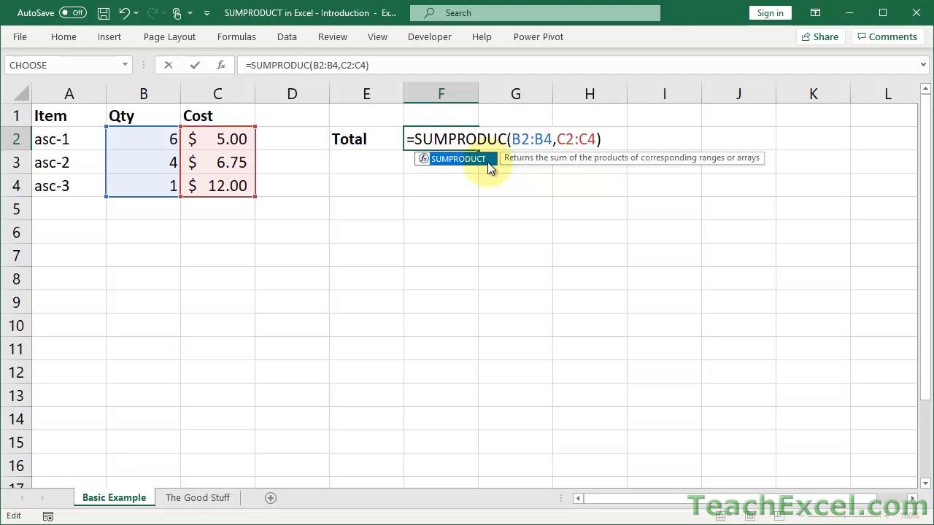
key(Escape)
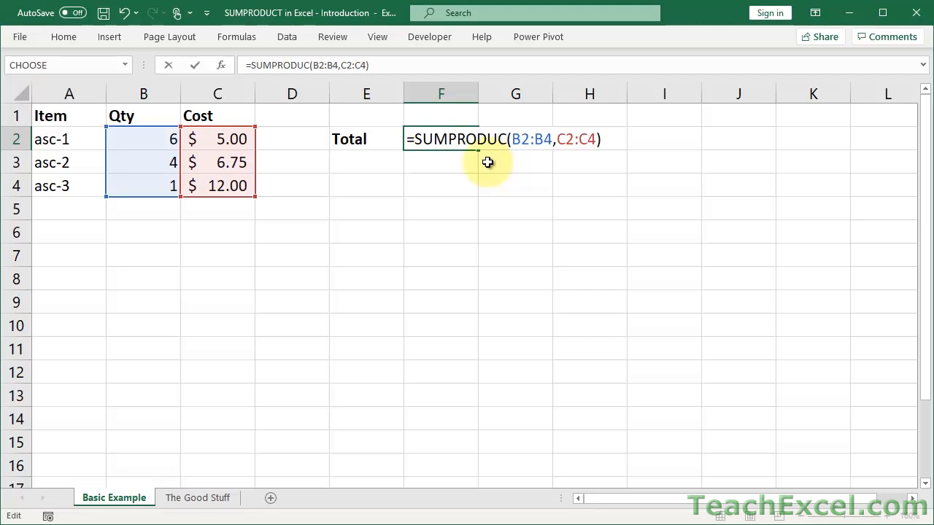
text(T)
key(ctrl+Return)
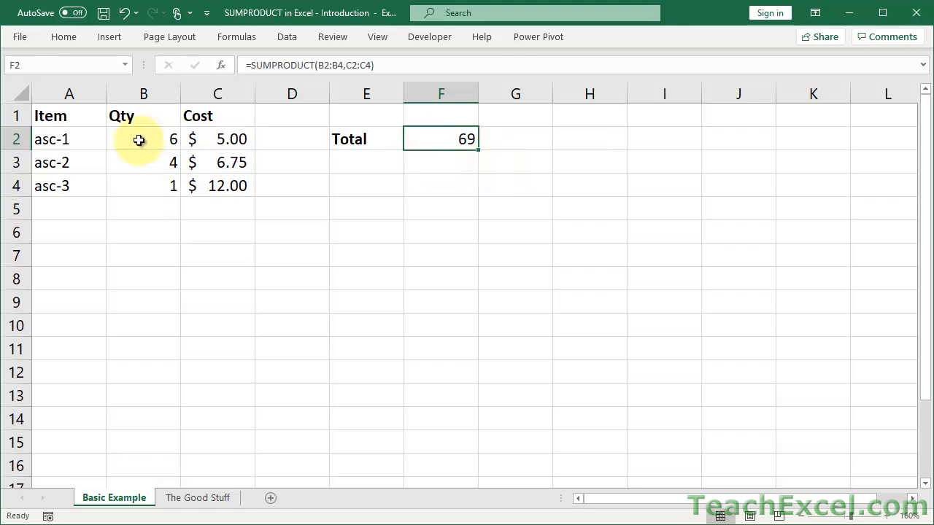
Examine the Qty range B2:B4, the Cost range C2:C4 and how the SUMPRODUCT formula in F2 uses them.
drag(139, 140, 136, 186)
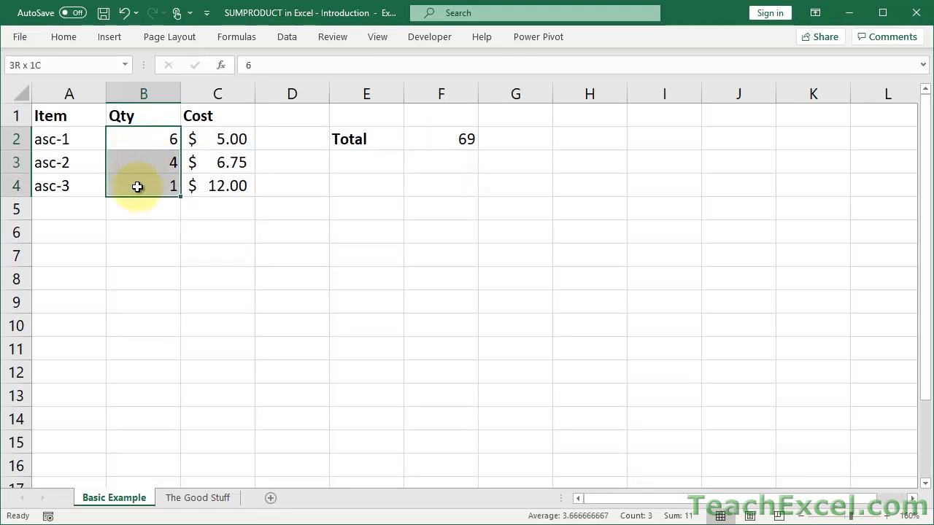
click(212, 143)
drag(212, 143, 208, 184)
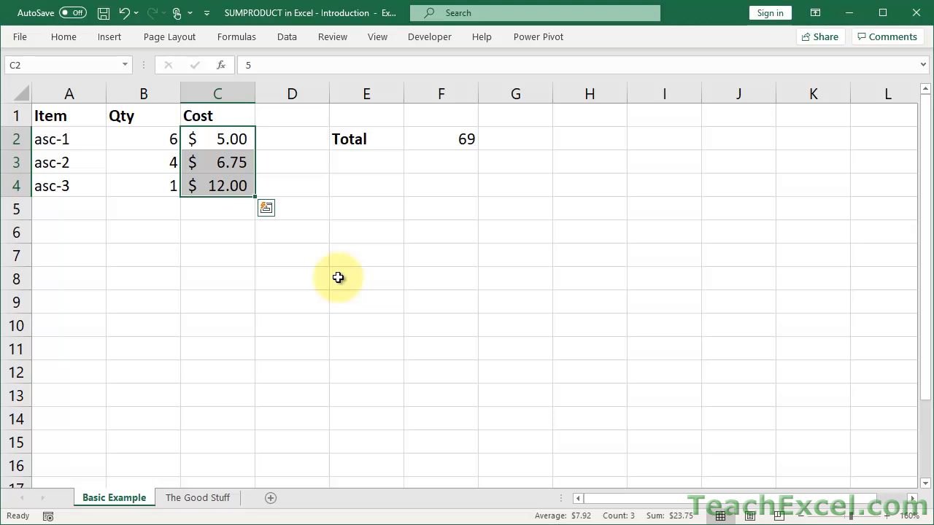
double_click(434, 140)
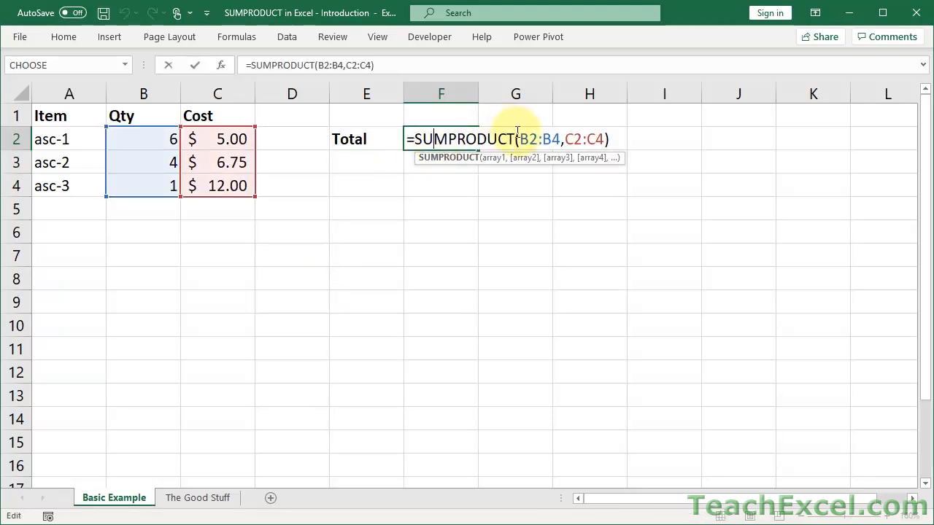
drag(520, 138, 605, 139)
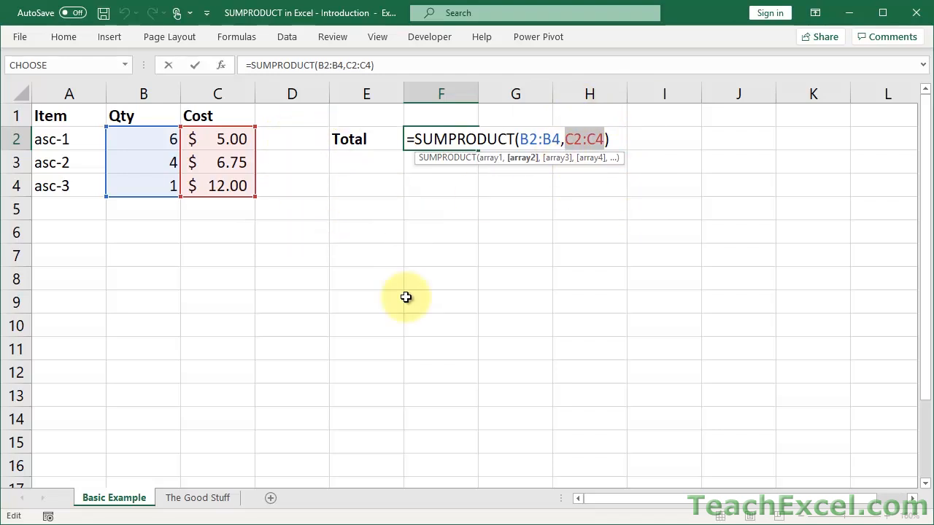
key(ctrl+Return)
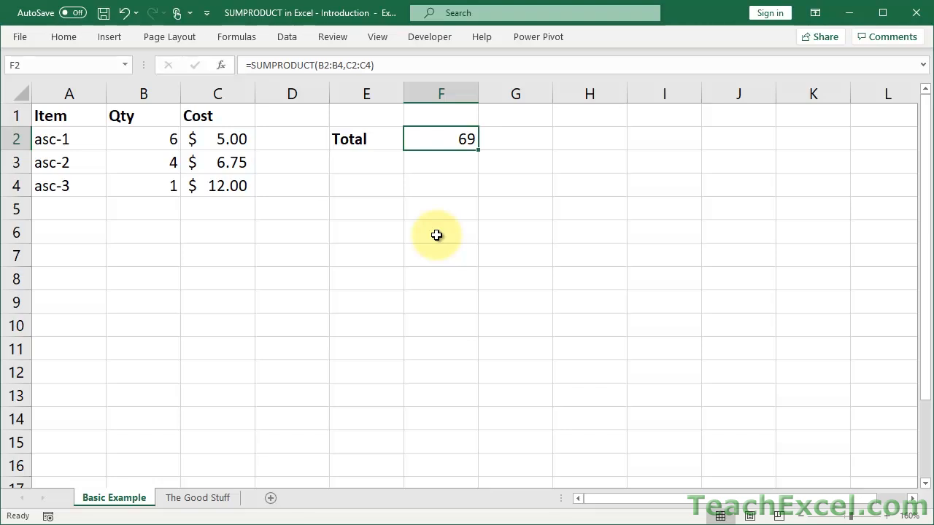
Show The Good Stuff sheet, highlight the sales table A1:F9 and set the sheet zoom to 160%.
key(ctrl+Page_Down)
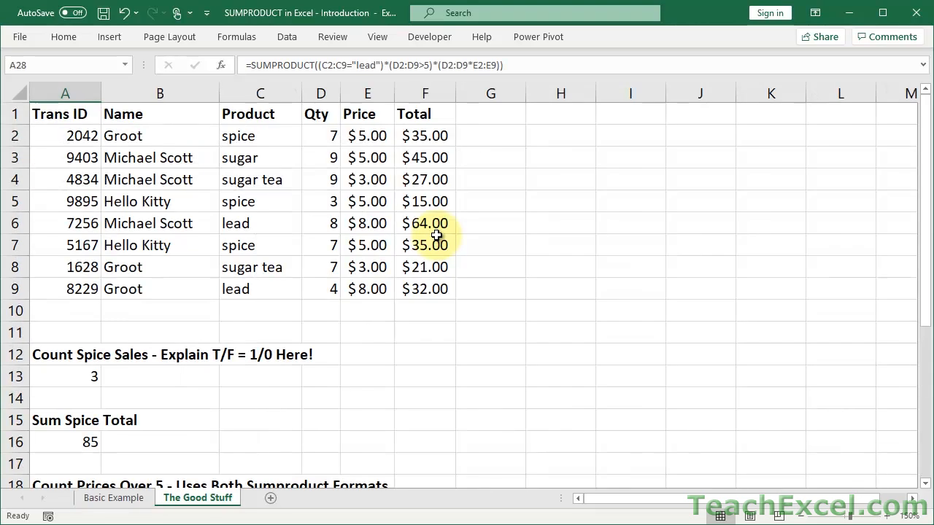
drag(56, 115, 416, 285)
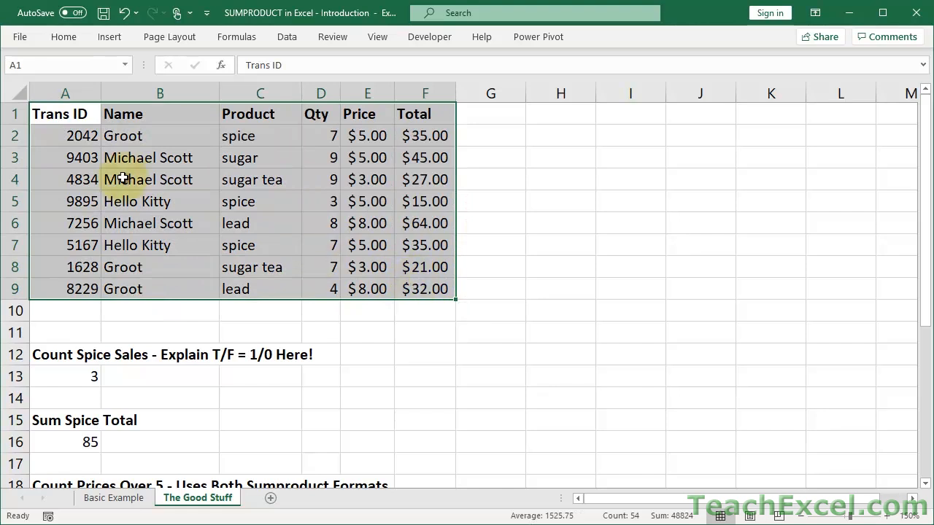
click(86, 142)
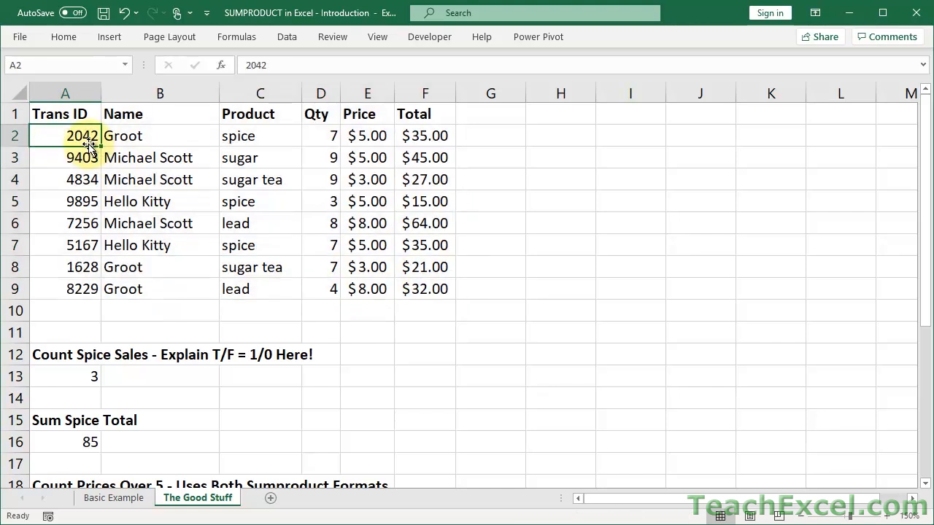
click(889, 516)
click(890, 516)
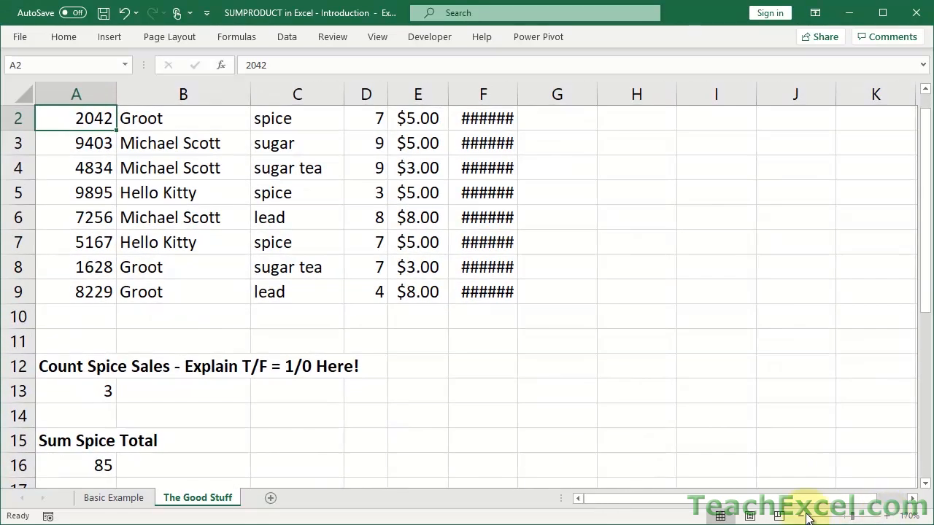
click(800, 516)
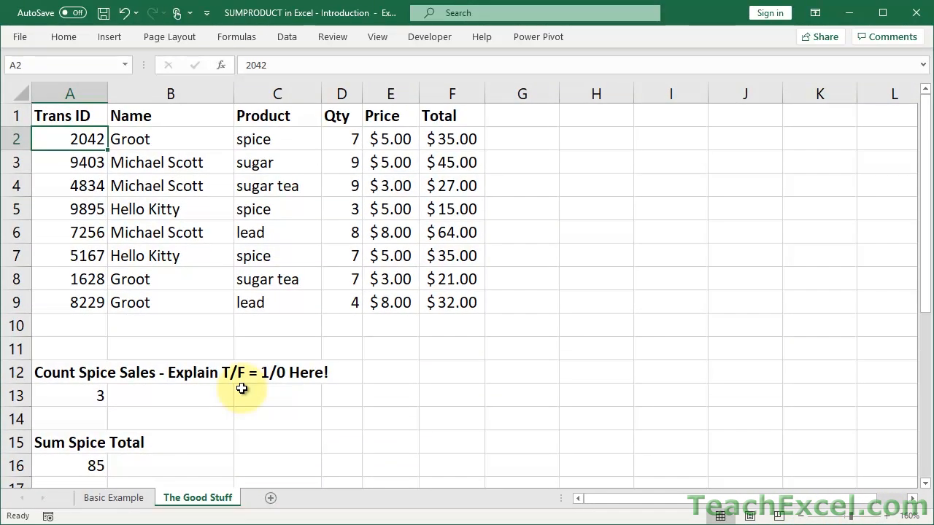
Compare the Count Spice Sales result in A13 with the spice entries in C2, C5 and C7.
click(68, 376)
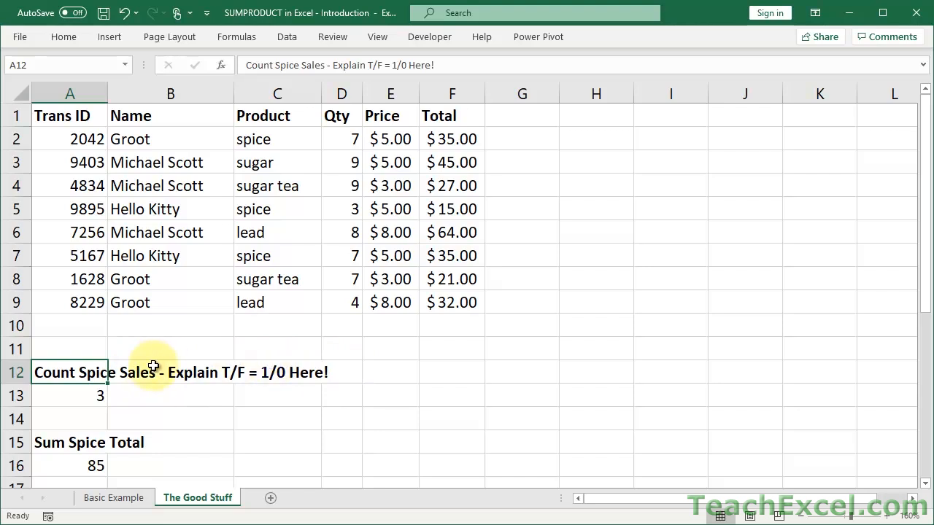
click(71, 399)
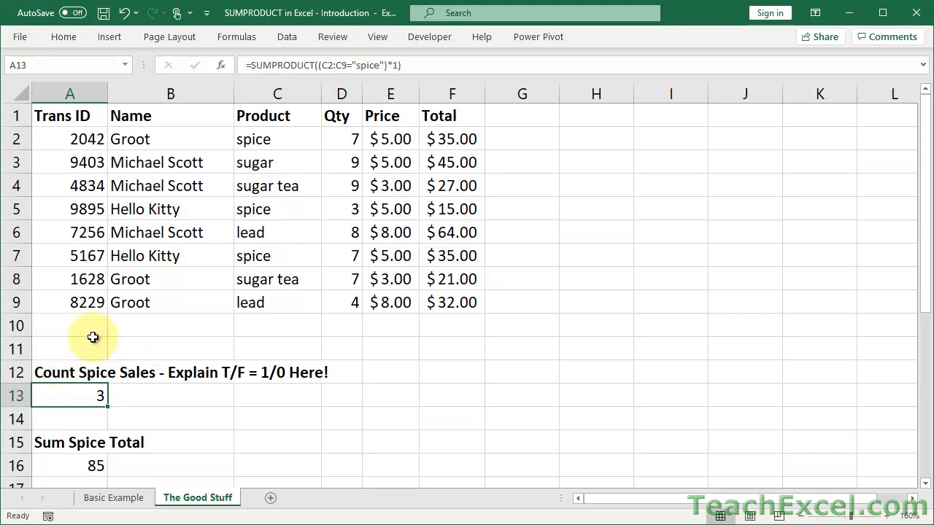
click(267, 141)
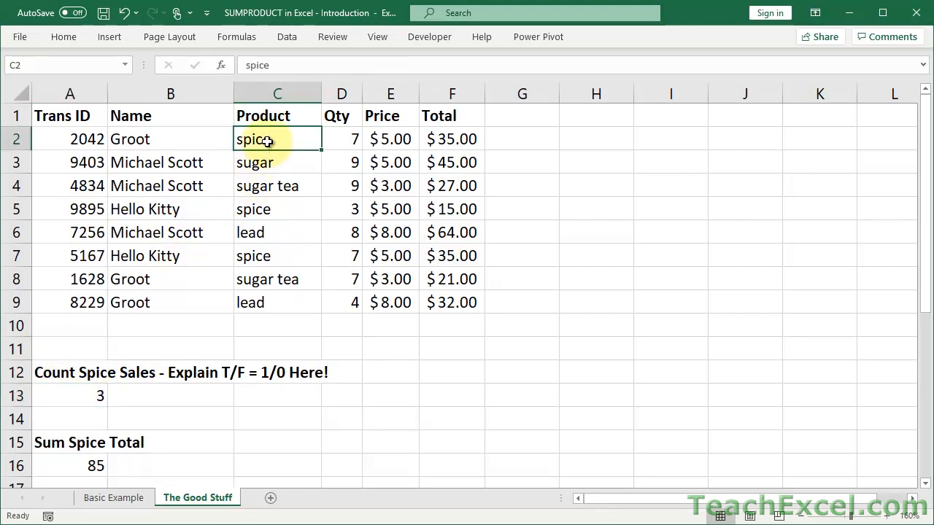
click(264, 210)
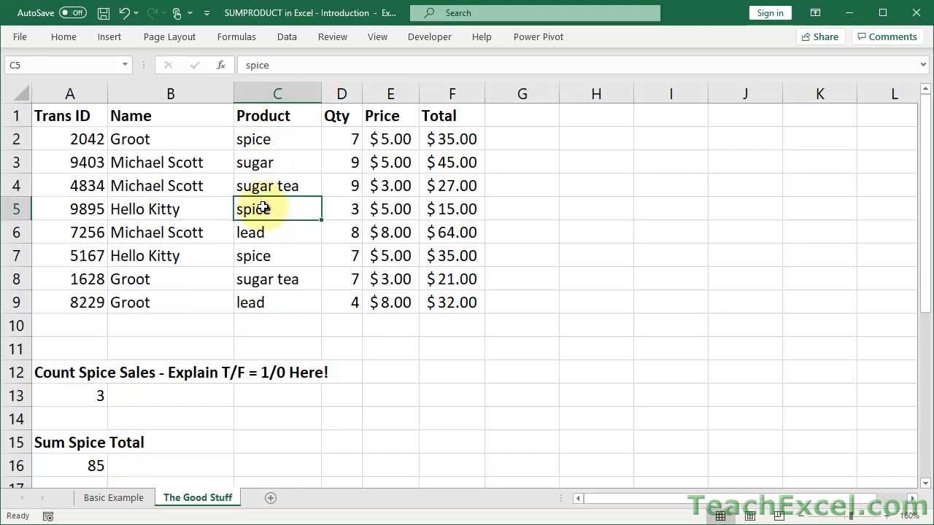
click(263, 257)
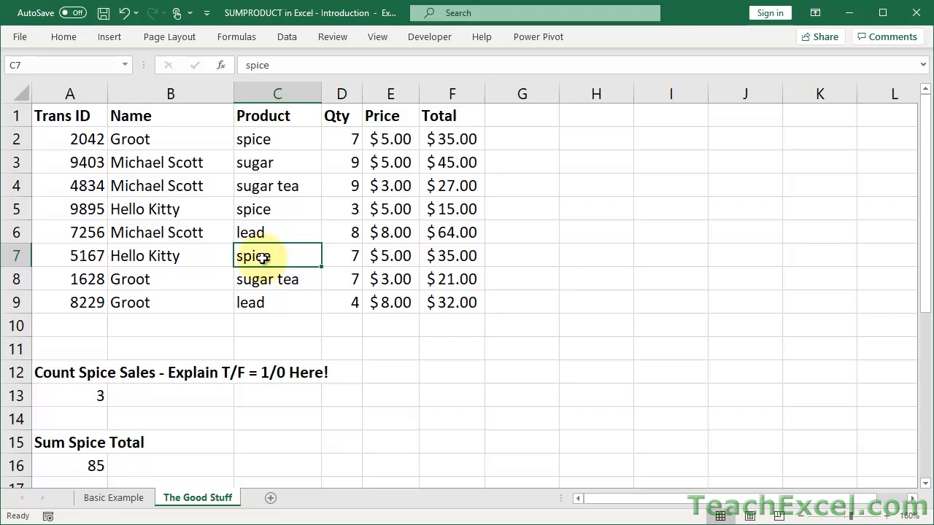
Examine the parts of A13's SUMPRODUCT formula: the C2:C9="spice" condition, the *1 multiplier and the function name.
double_click(57, 395)
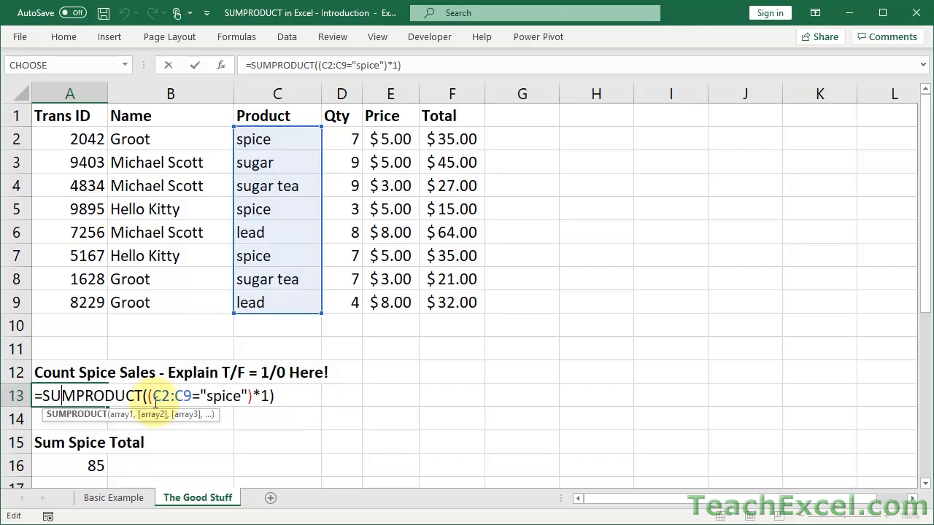
drag(155, 396, 248, 396)
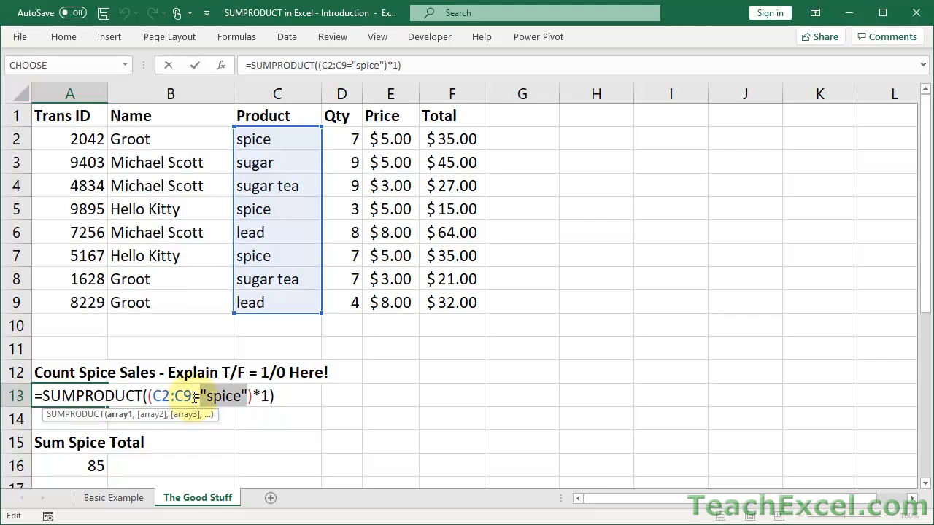
drag(191, 396, 199, 396)
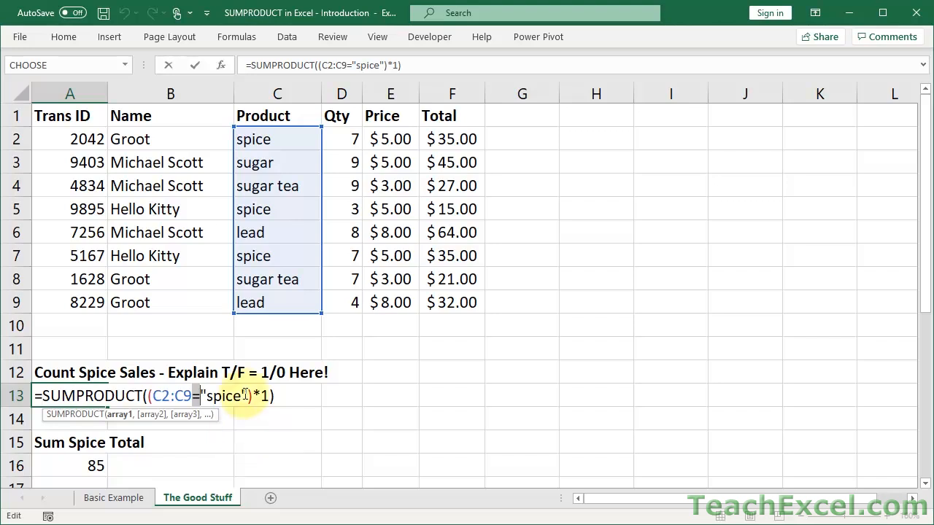
drag(253, 395, 268, 396)
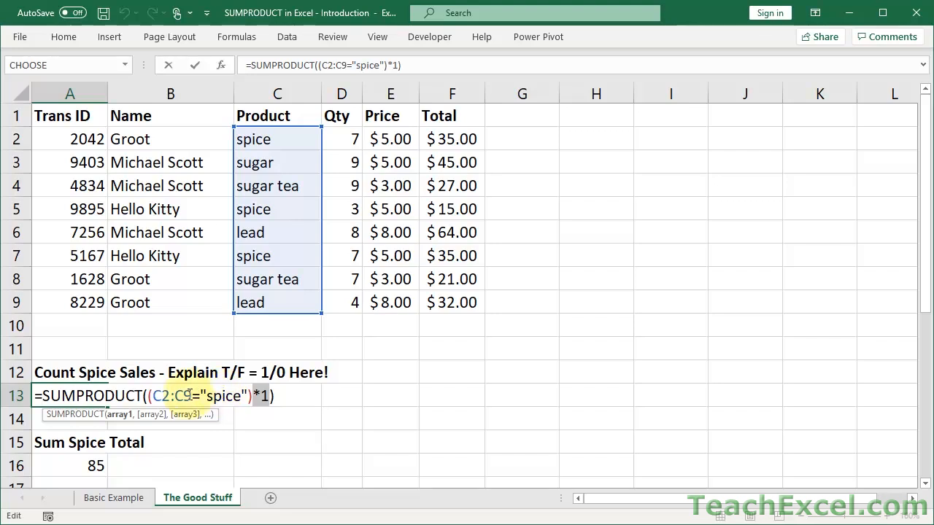
drag(152, 395, 271, 395)
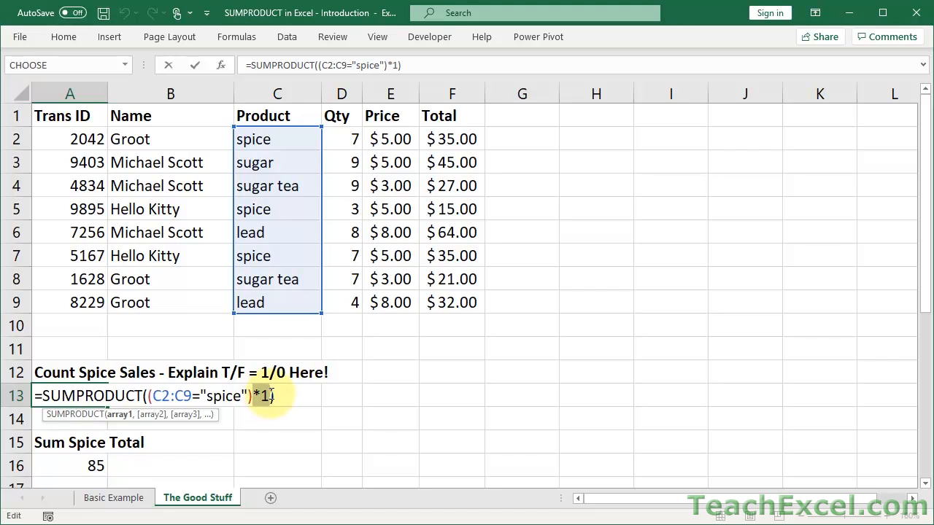
double_click(109, 395)
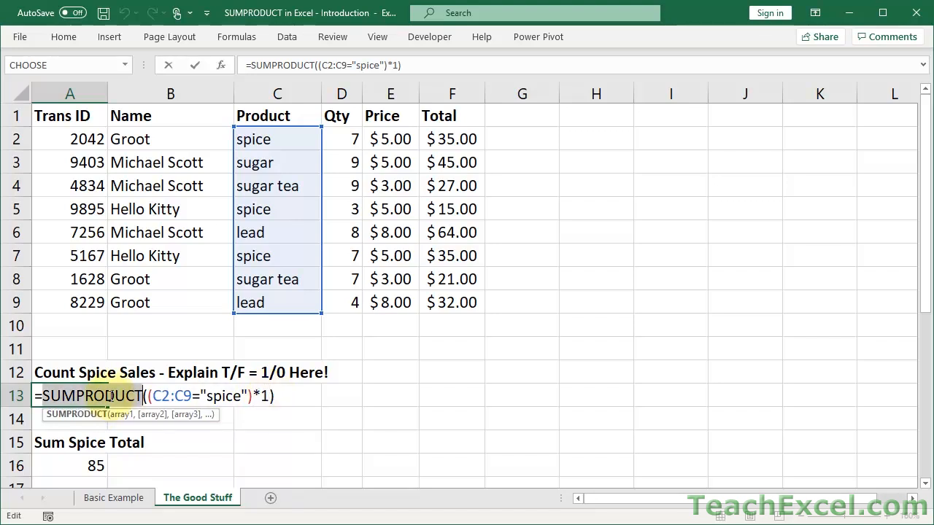
key(Escape)
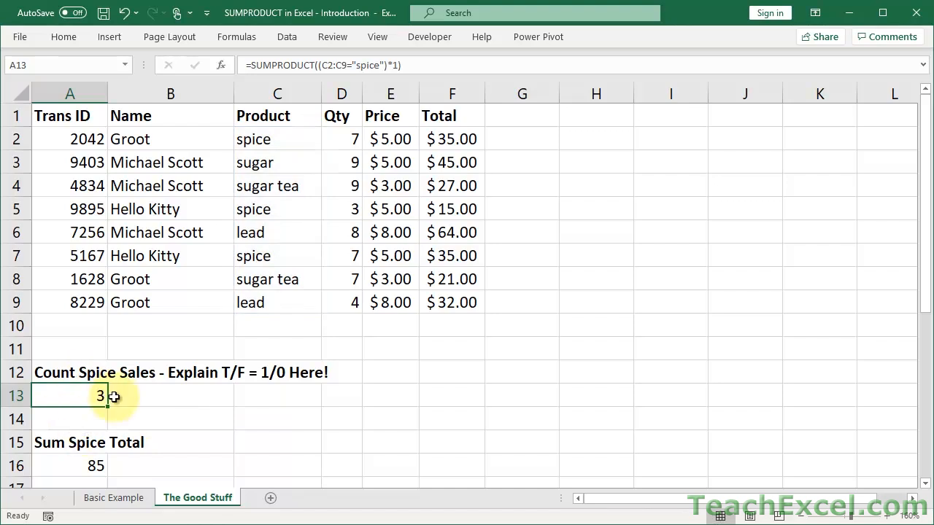
Step through A13's SUMPRODUCT formula with Evaluate Formula to its final result, and review the *1 formula in the cell again.
click(241, 42)
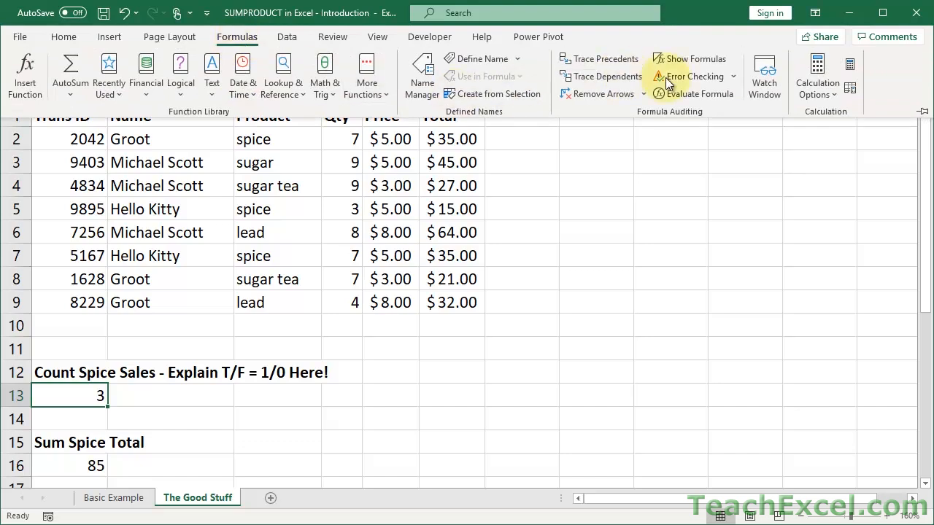
click(684, 93)
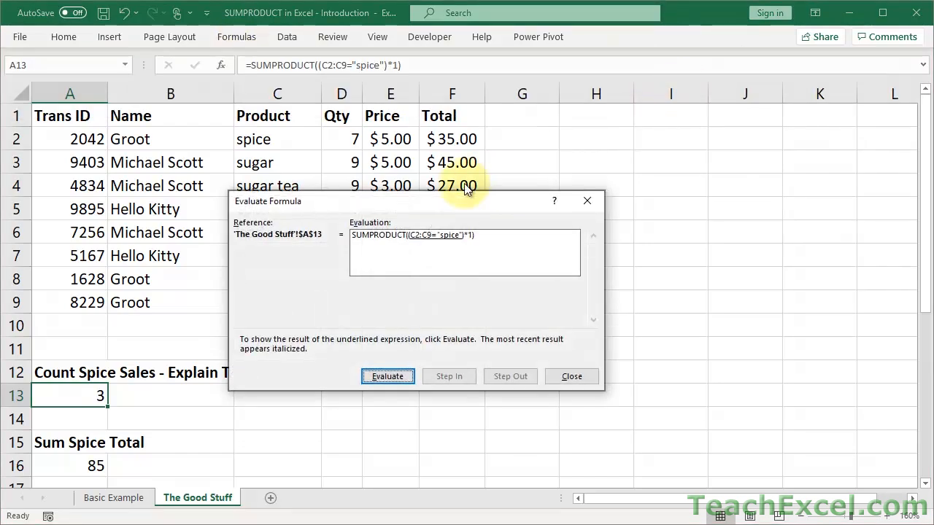
drag(410, 201, 335, 256)
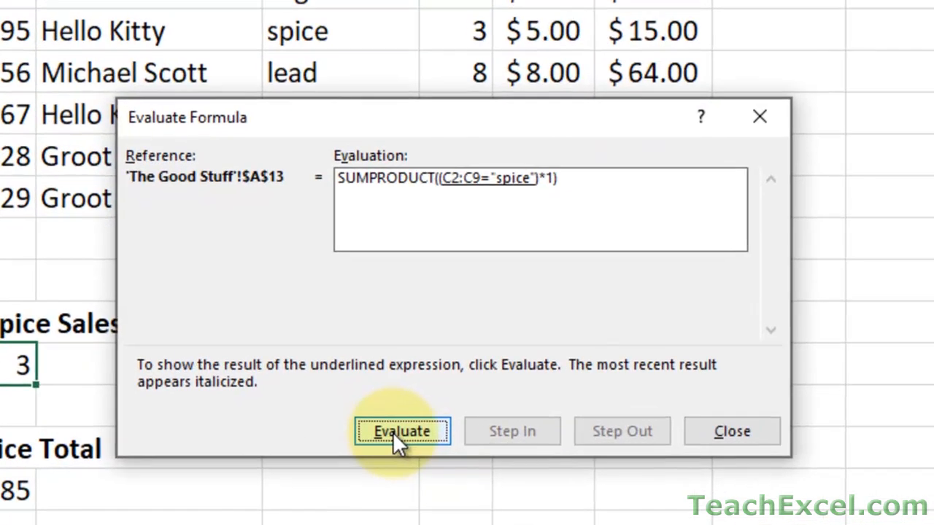
click(392, 432)
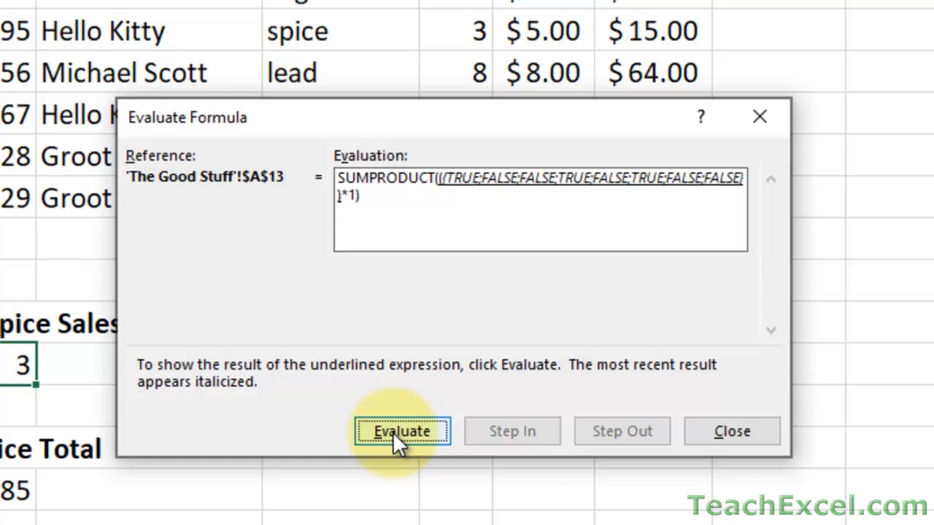
click(392, 432)
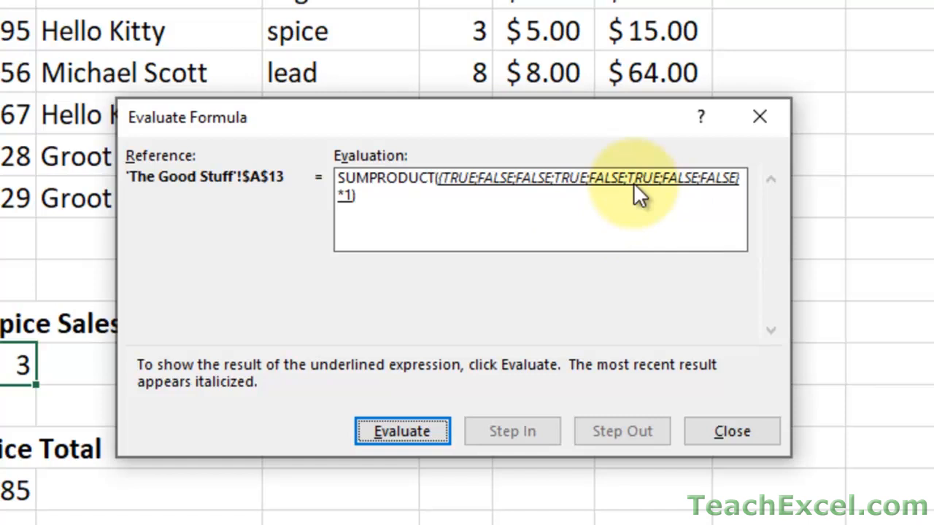
click(380, 426)
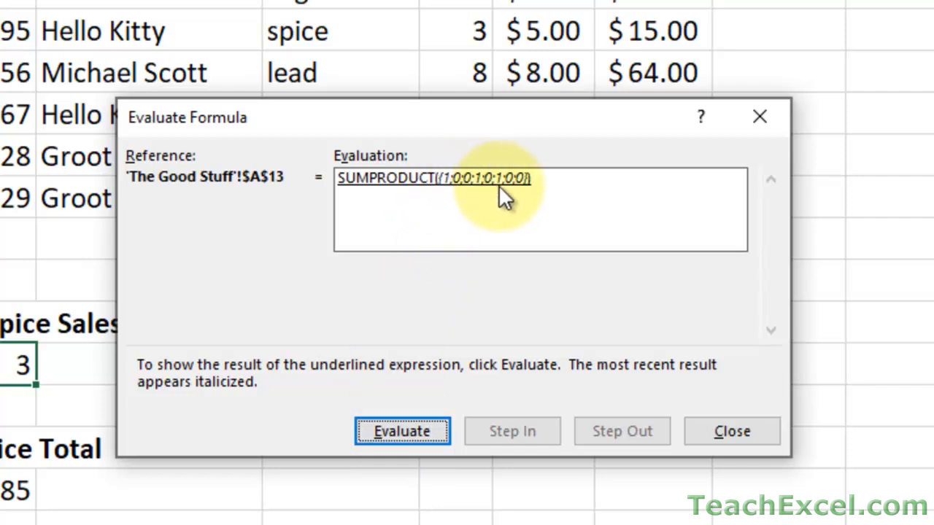
click(414, 438)
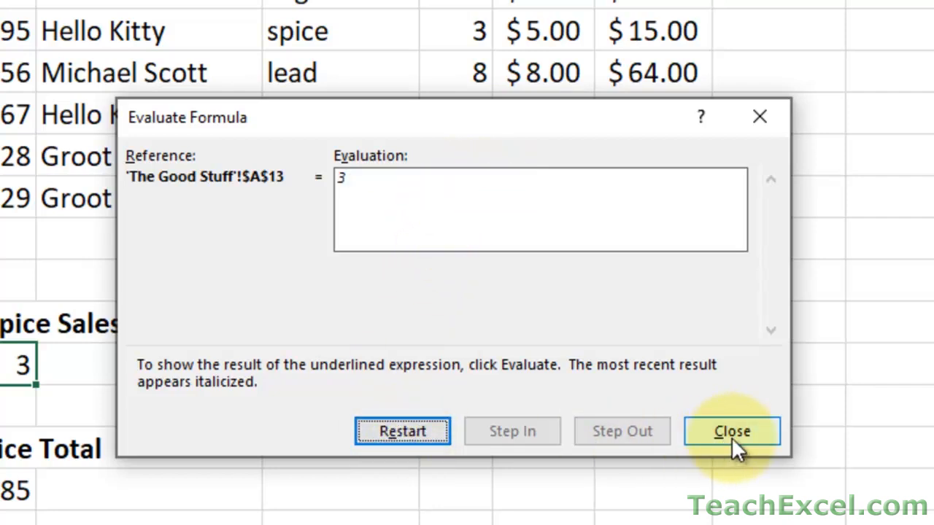
click(732, 437)
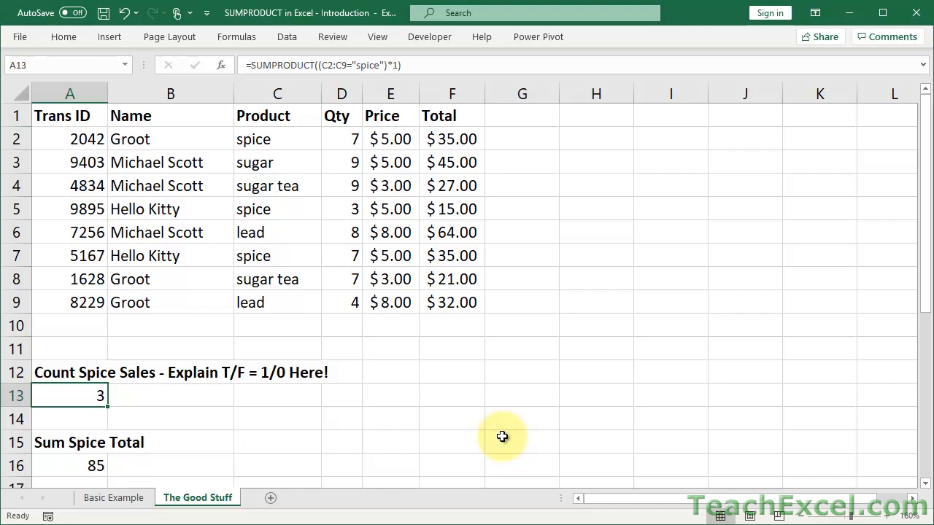
double_click(91, 394)
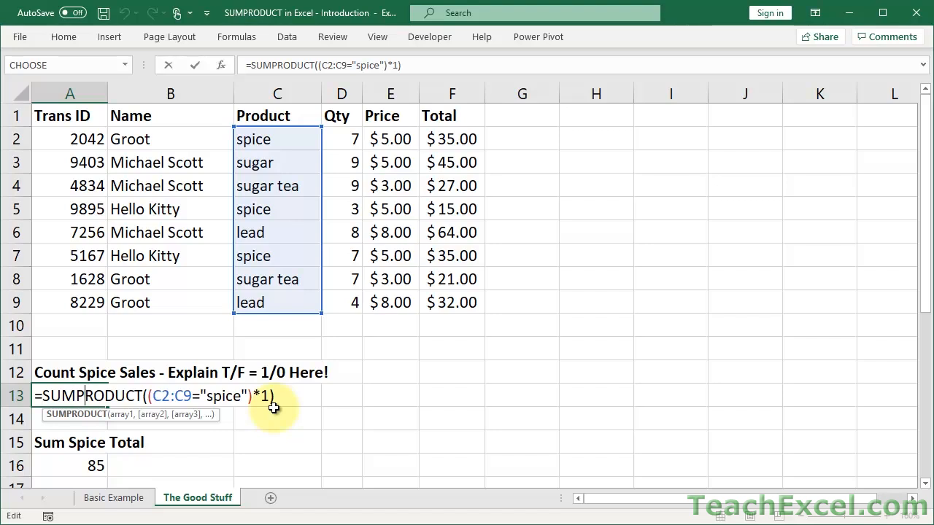
key(ctrl+Return)
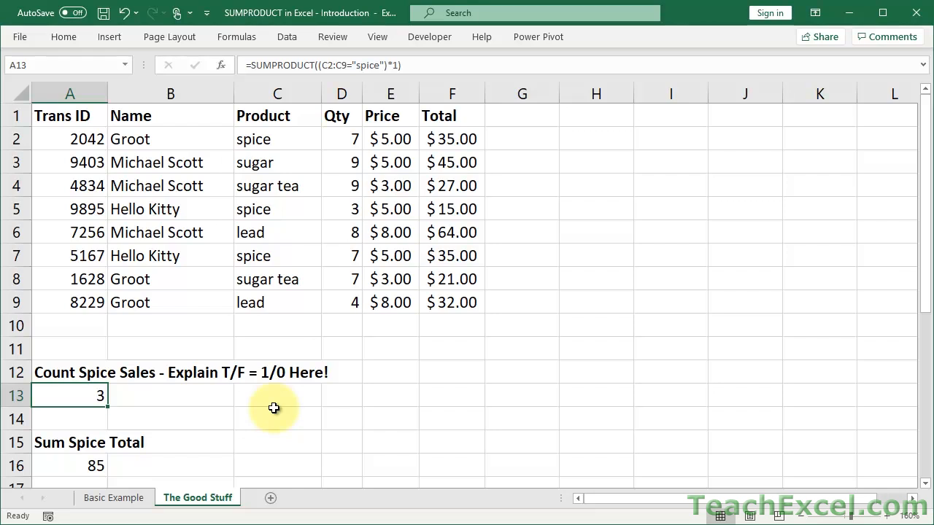
Shorten the heading in A12 to "Count Spice Sales" by removing the explanatory note after it.
click(925, 483)
click(924, 484)
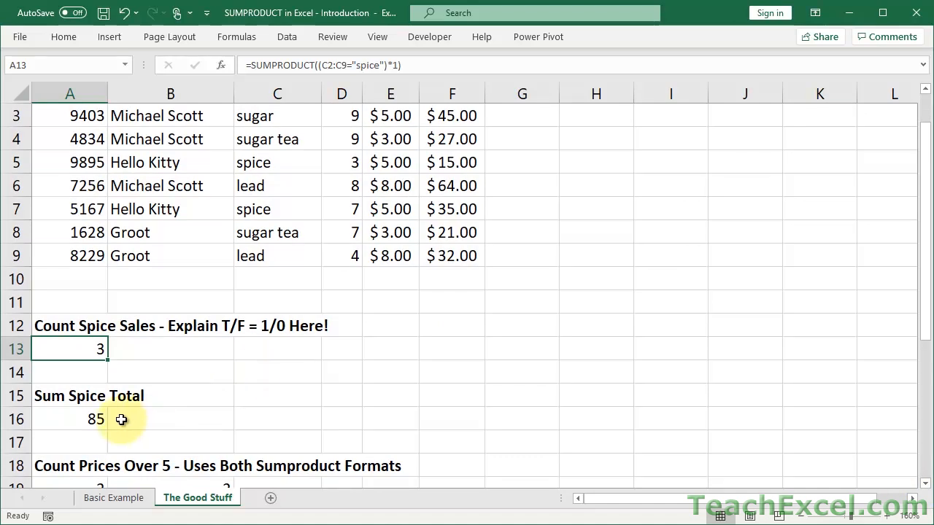
click(56, 401)
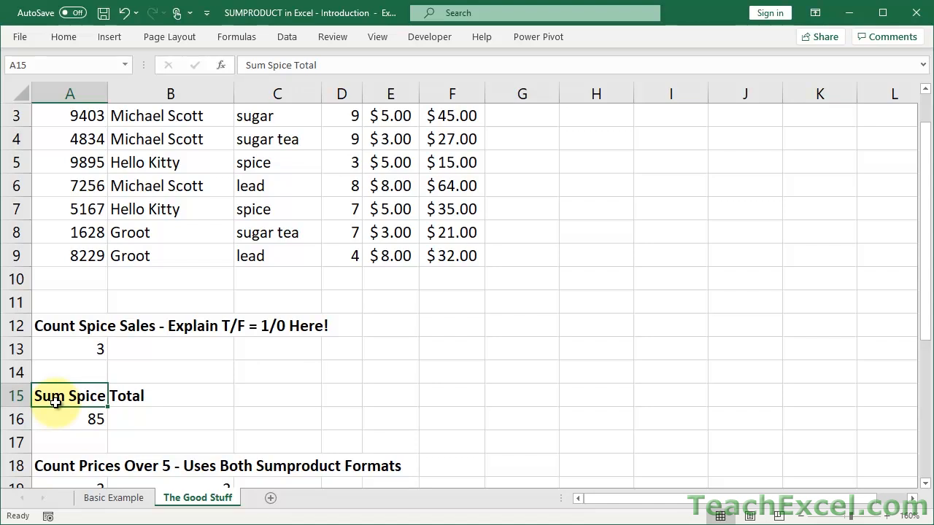
click(72, 325)
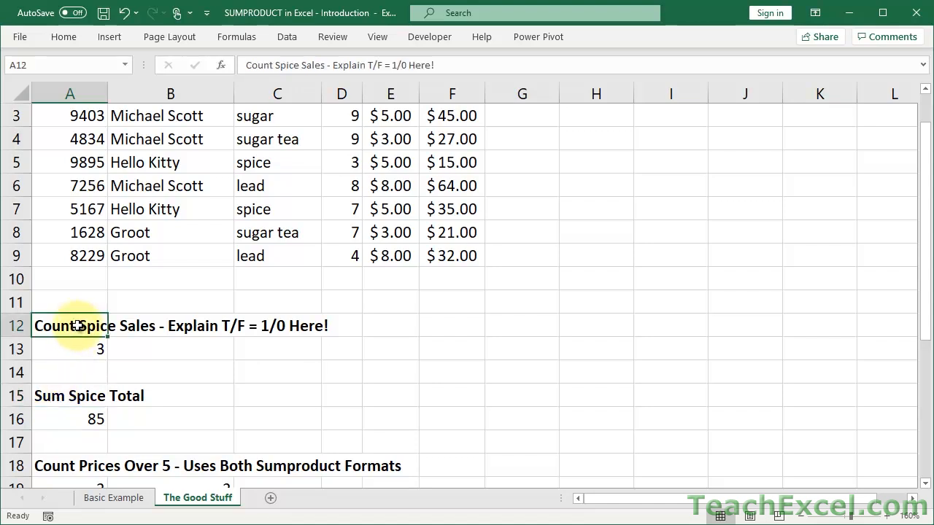
key(ctrl+b)
double_click(152, 326)
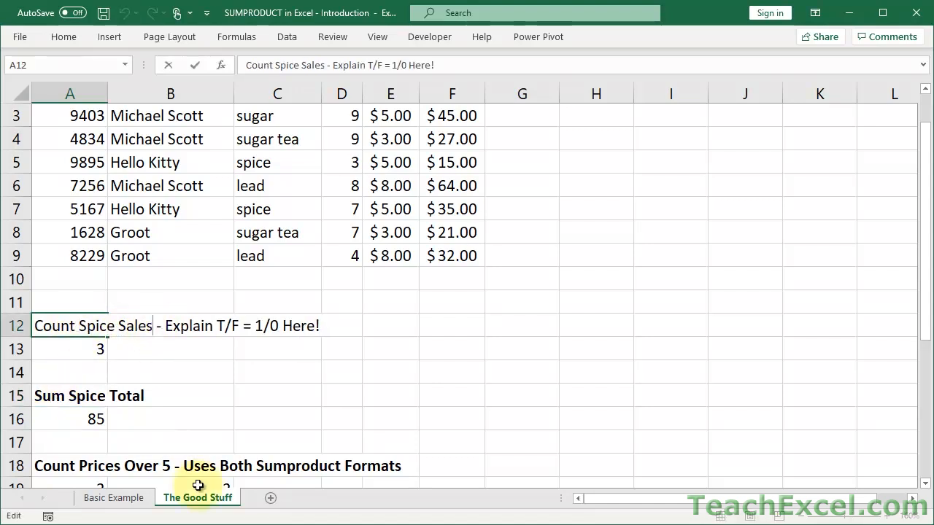
key(Delete)
key(Delete)
key(Delete)
key(Delete)
key(Delete)
key(Delete)
key(Delete)
key(Delete)
key(Delete)
key(Delete)
key(Delete)
key(Delete)
key(Delete)
key(Delete)
key(Delete)
key(Delete)
key(Delete)
key(Delete)
key(Delete)
key(Delete)
key(Delete)
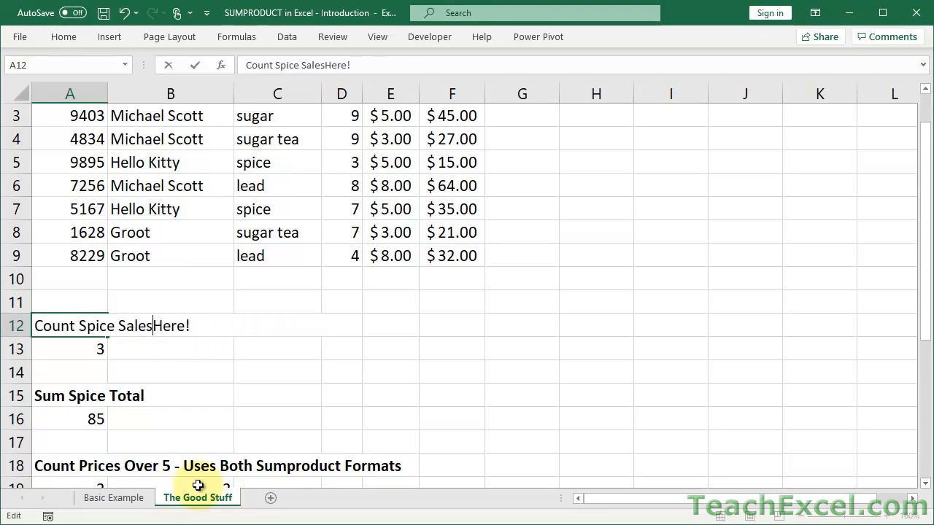
key(Return)
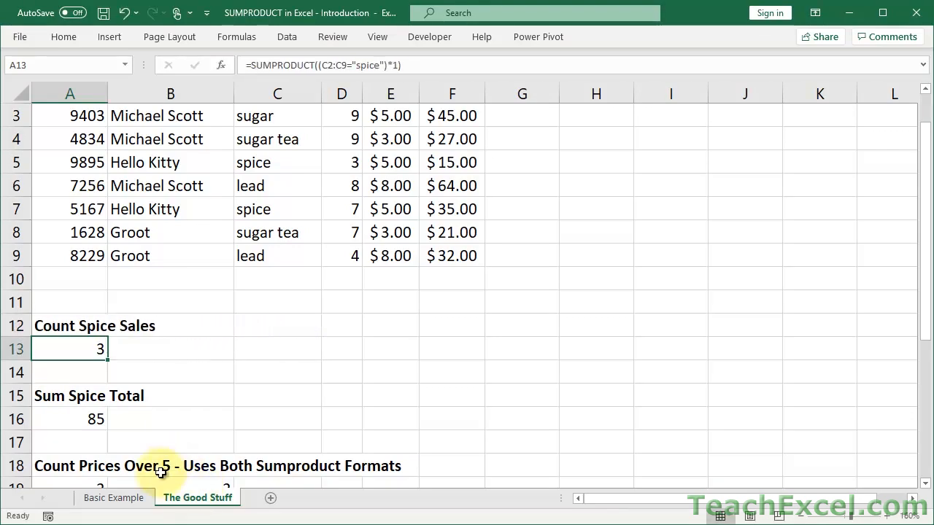
Compare the Sum Spice Total heading in A15 with the spice rows' totals in F2, F5 and F7.
click(76, 400)
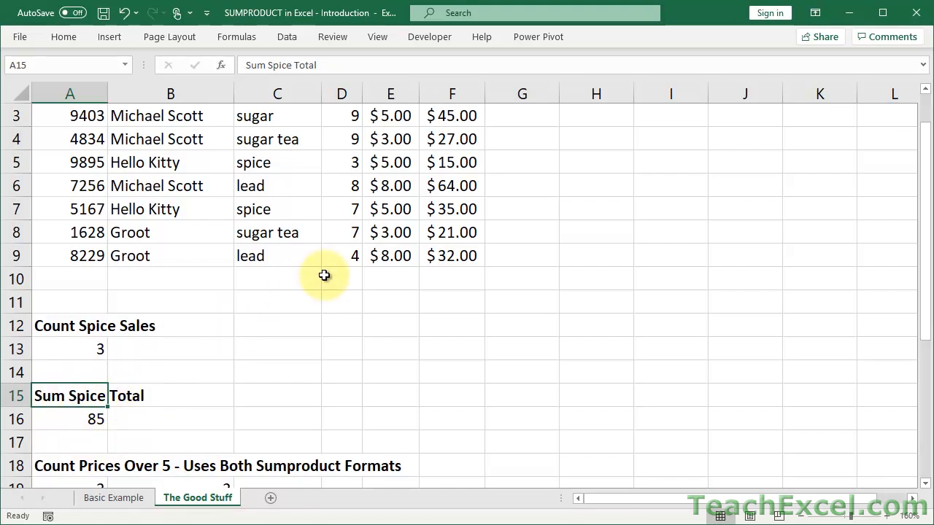
scroll(323, 273, up, 1)
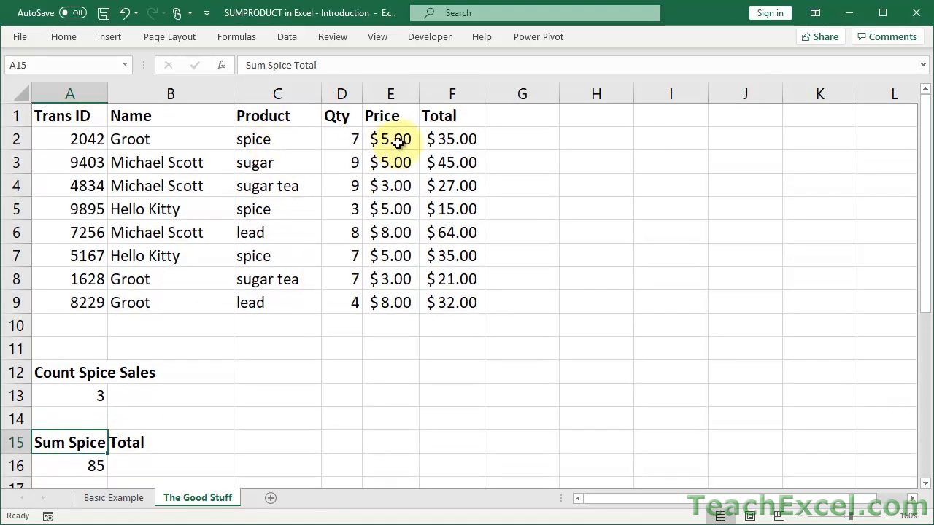
click(444, 133)
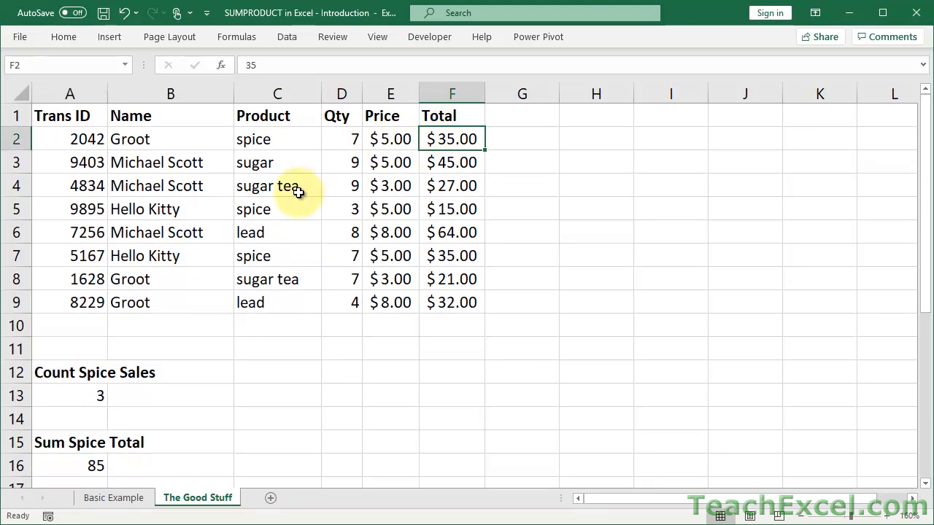
click(445, 214)
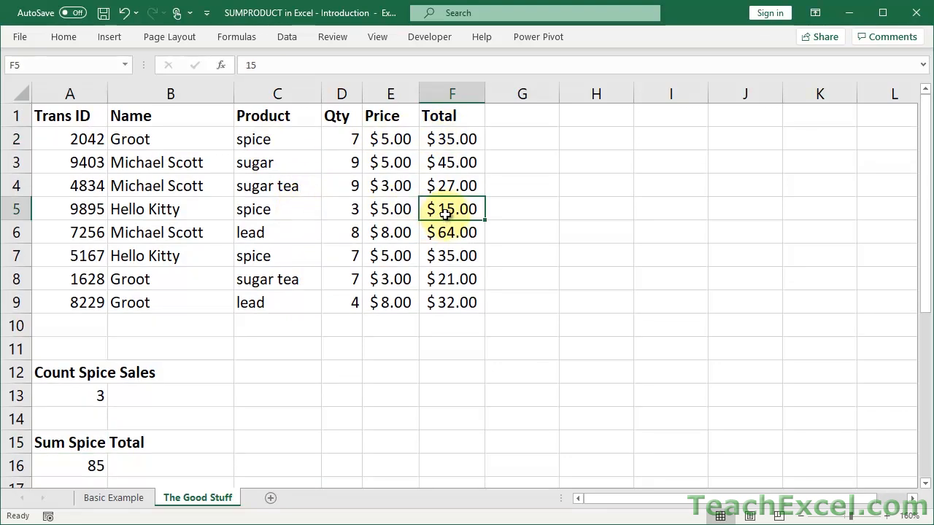
click(459, 263)
scroll(460, 262, down, 2)
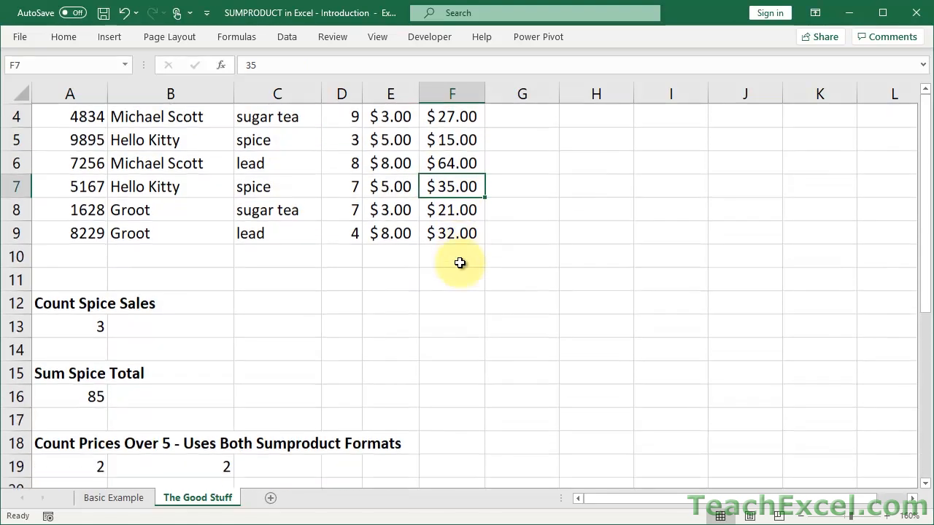
Examine A16's SUMPRODUCT formula, highlighting the (C2:C9="spice") condition that is multiplied by the totals in F2:F9.
click(74, 367)
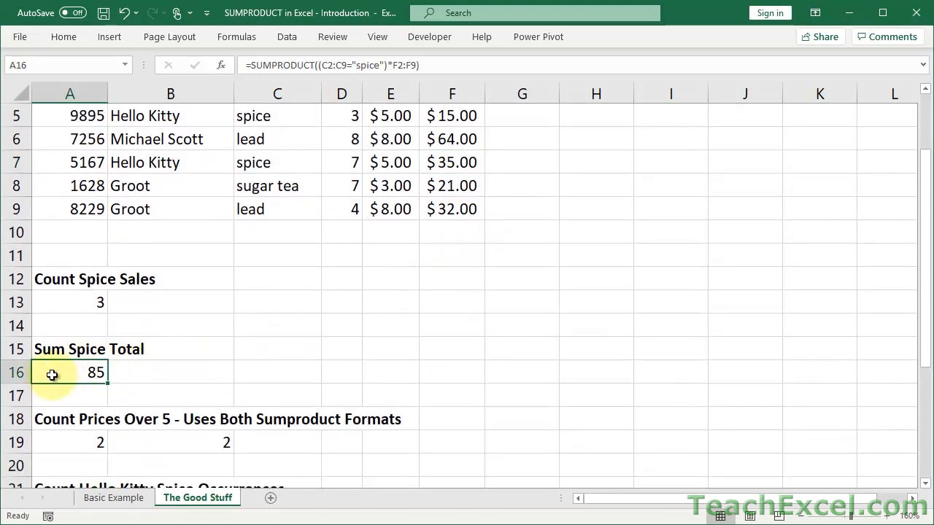
double_click(74, 367)
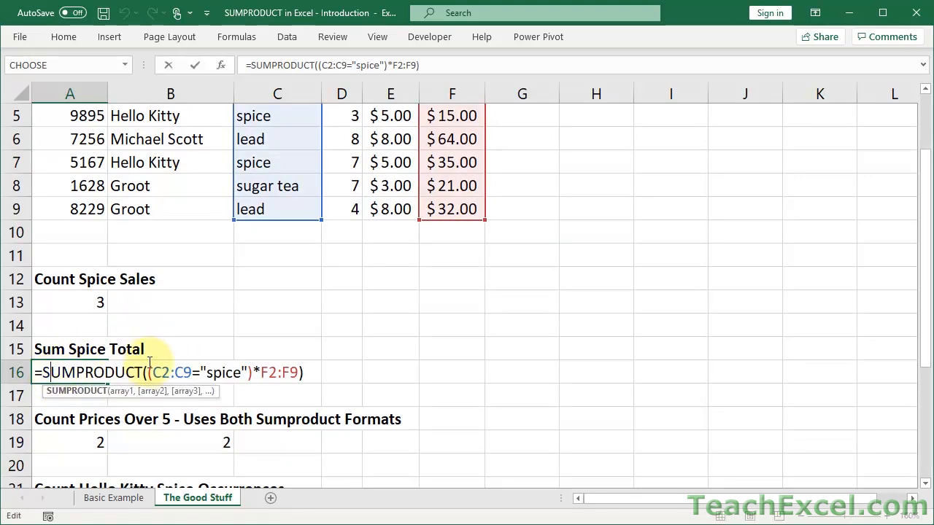
drag(149, 373, 253, 373)
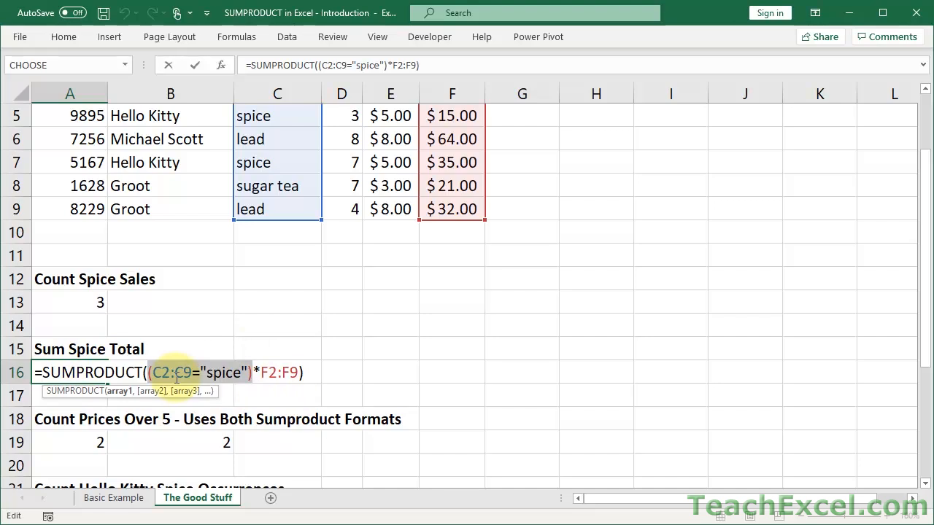
key(ctrl+Return)
scroll(175, 376, up, 1)
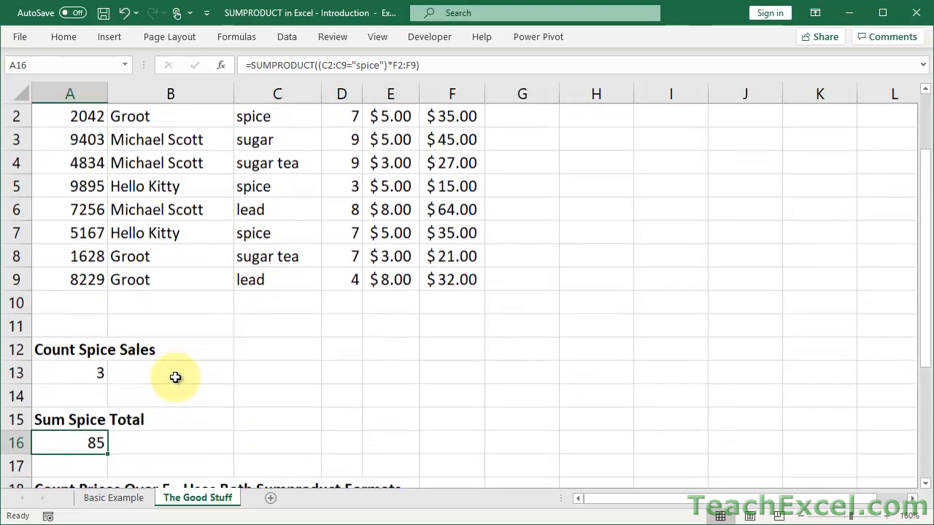
scroll(175, 376, down, 1)
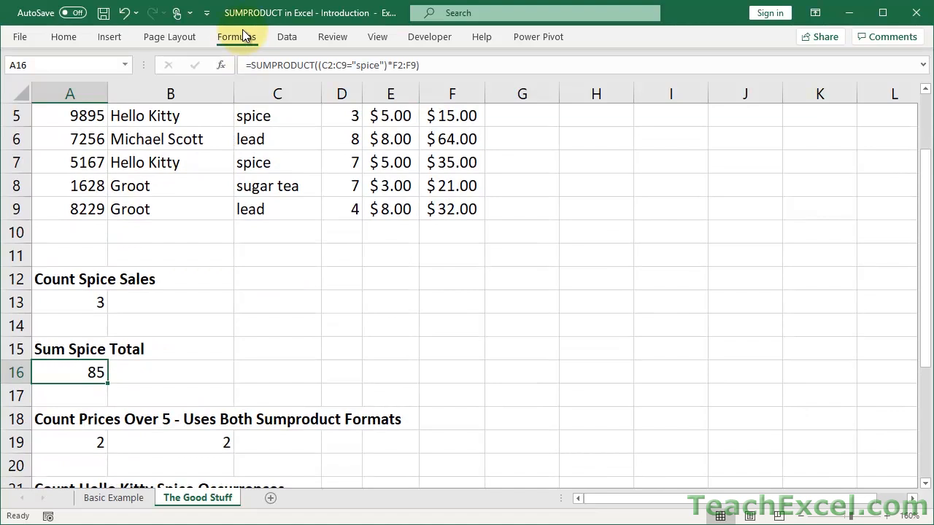
Step through A16's SUMPRODUCT formula with Evaluate Formula to its final result, and review its F2:F9 multiplier in the cell.
click(237, 36)
click(676, 93)
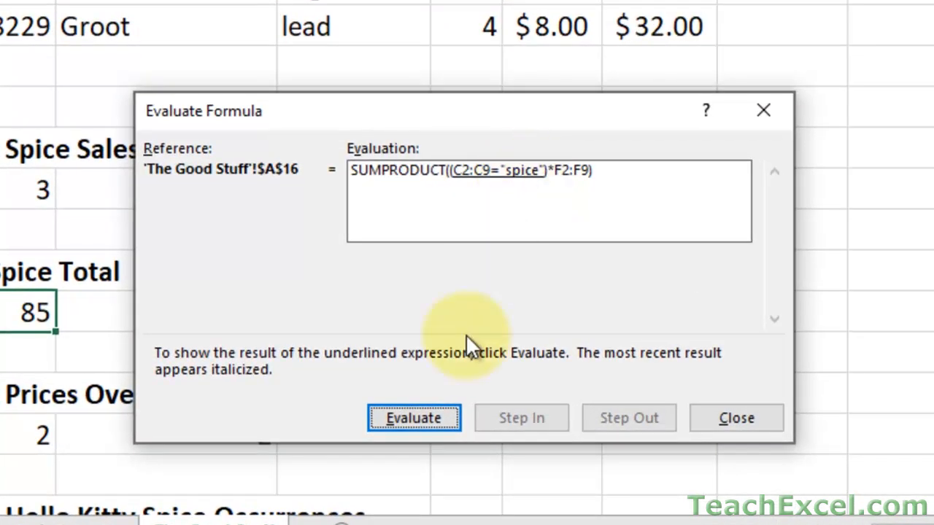
click(409, 417)
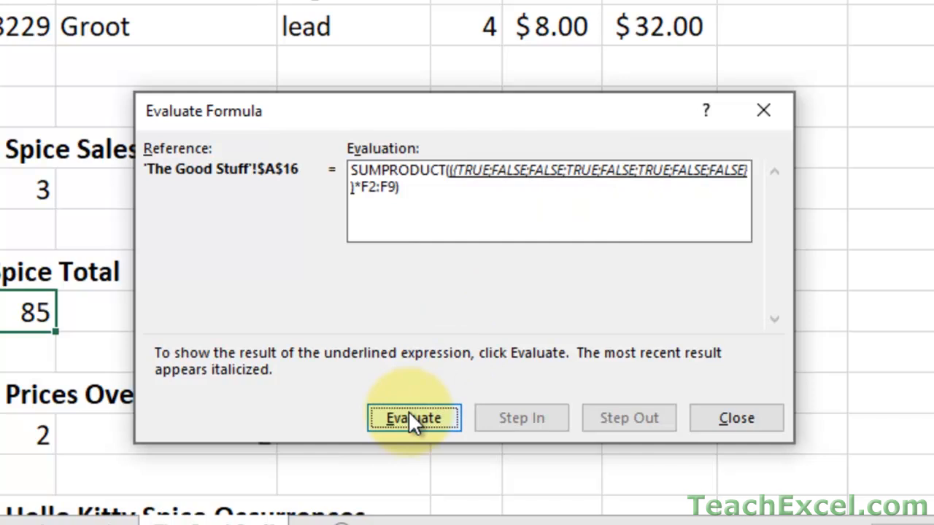
click(411, 418)
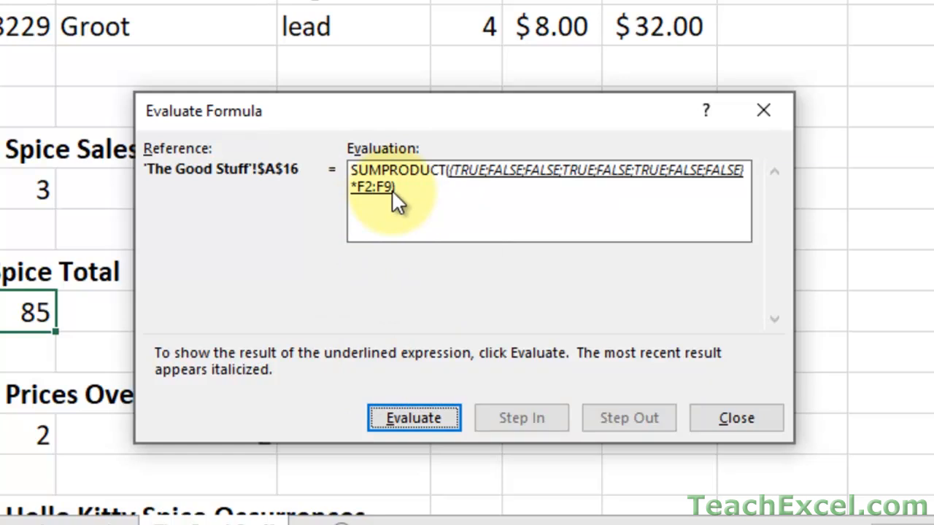
click(388, 416)
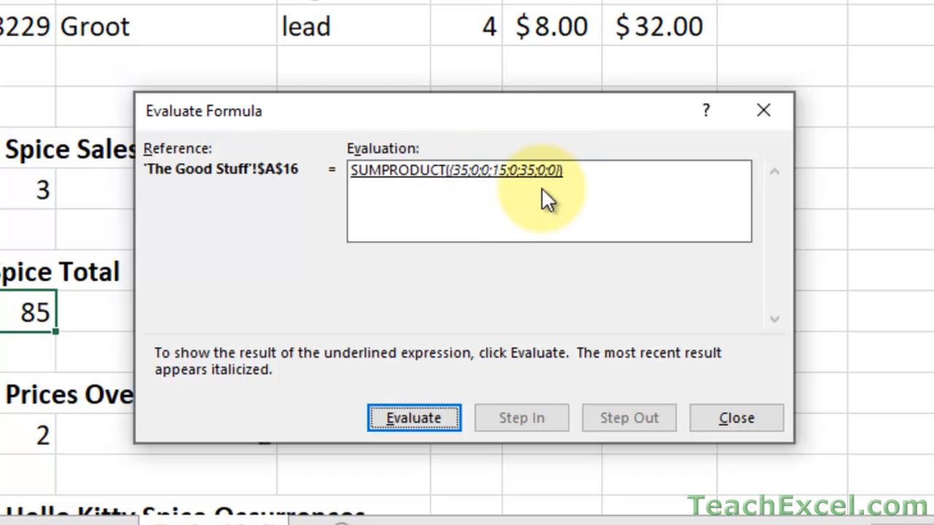
click(412, 417)
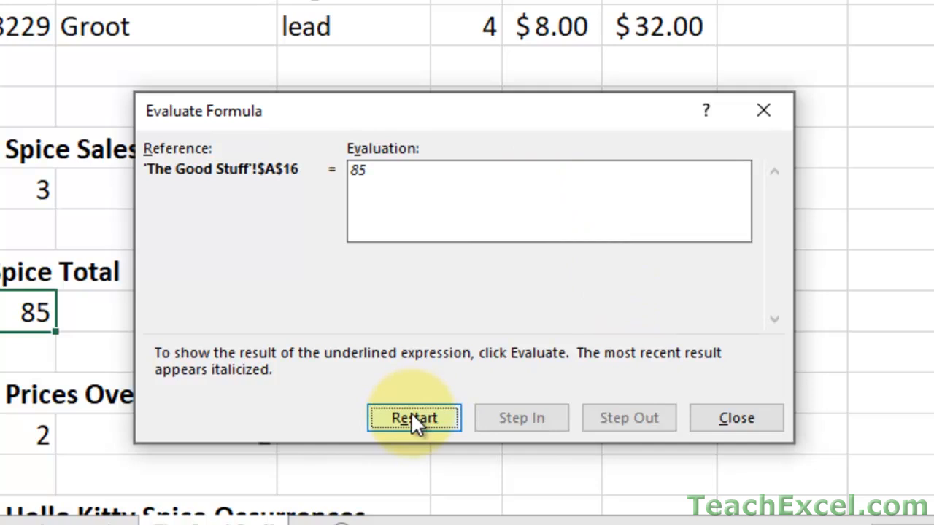
click(731, 421)
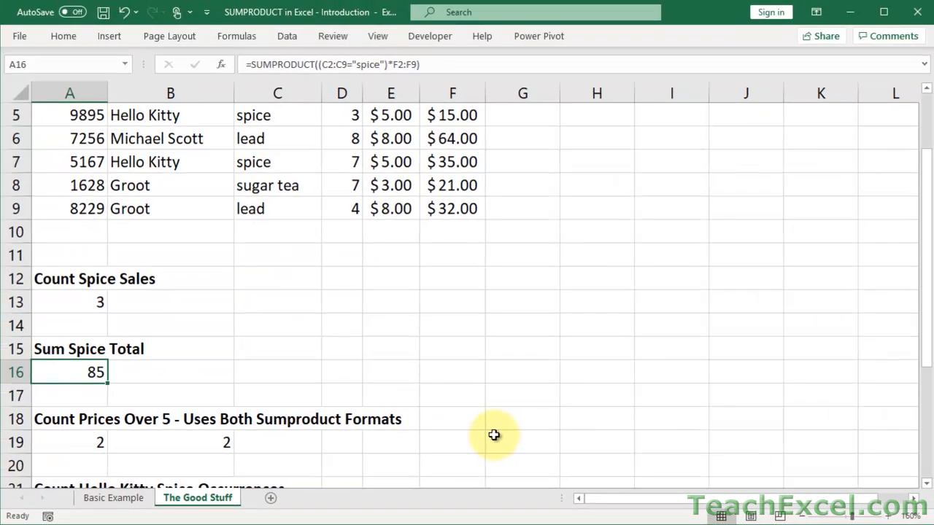
double_click(65, 372)
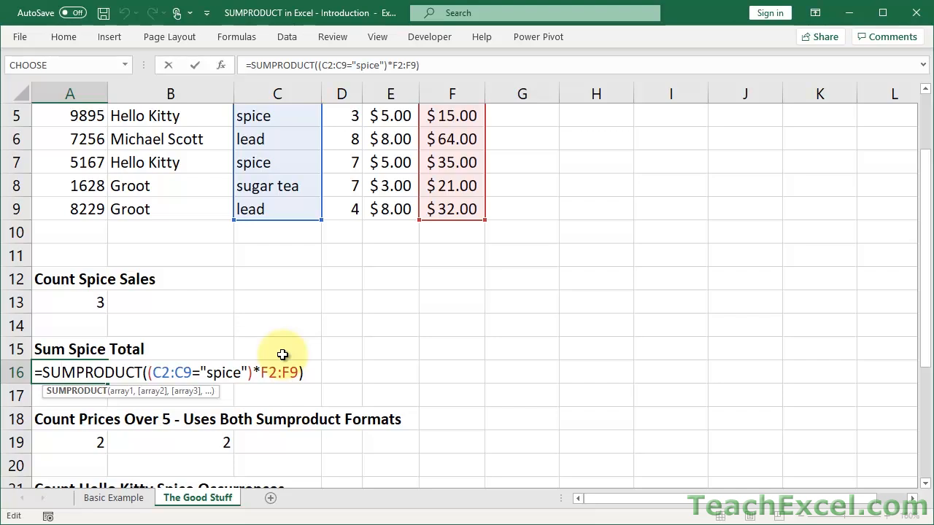
key(ctrl+Return)
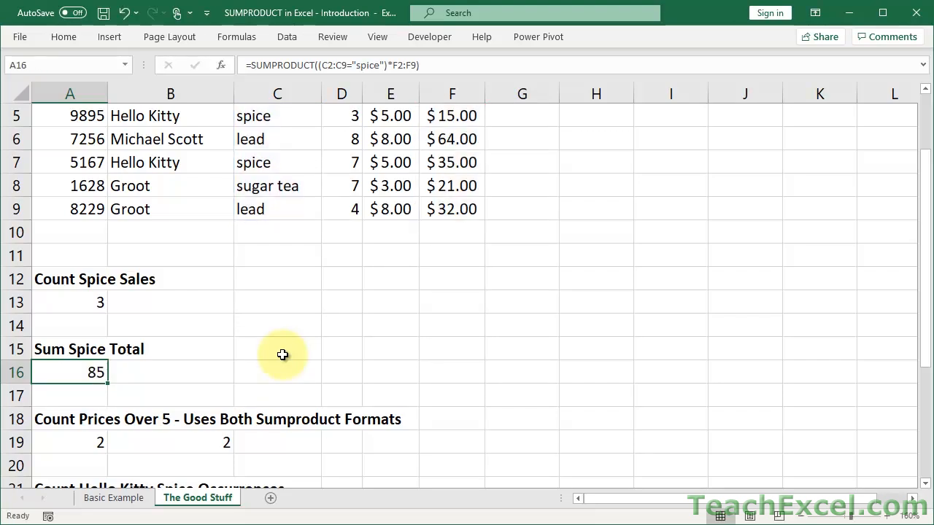
Compare the Count Prices Over 5 result in A19 with the Price column E2:E9, picking out the prices above 5 in E6 and E9.
click(928, 487)
click(927, 488)
click(928, 487)
click(927, 487)
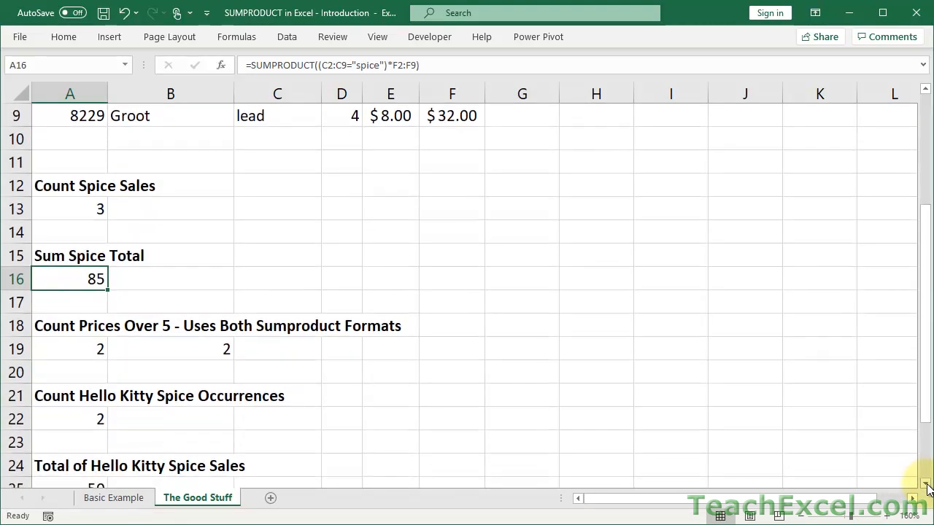
click(64, 352)
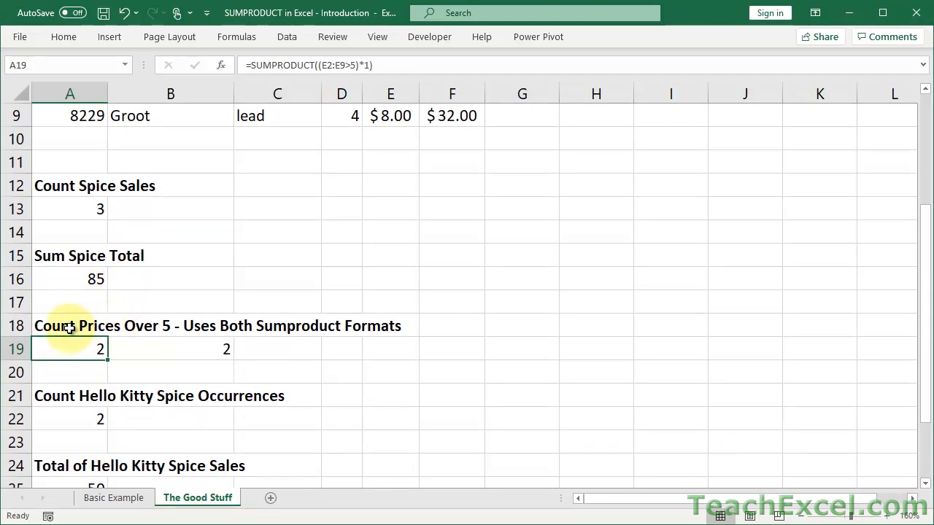
scroll(69, 329, up, 3)
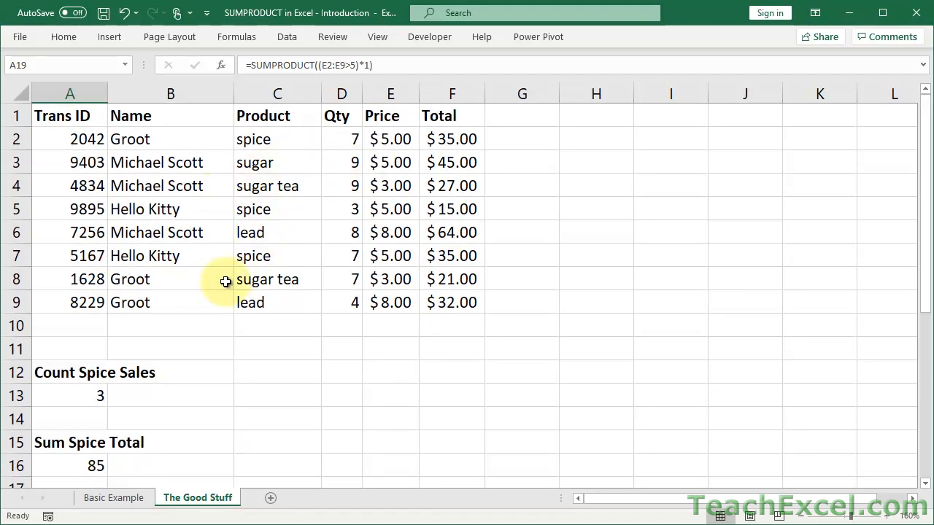
scroll(225, 279, down, 1)
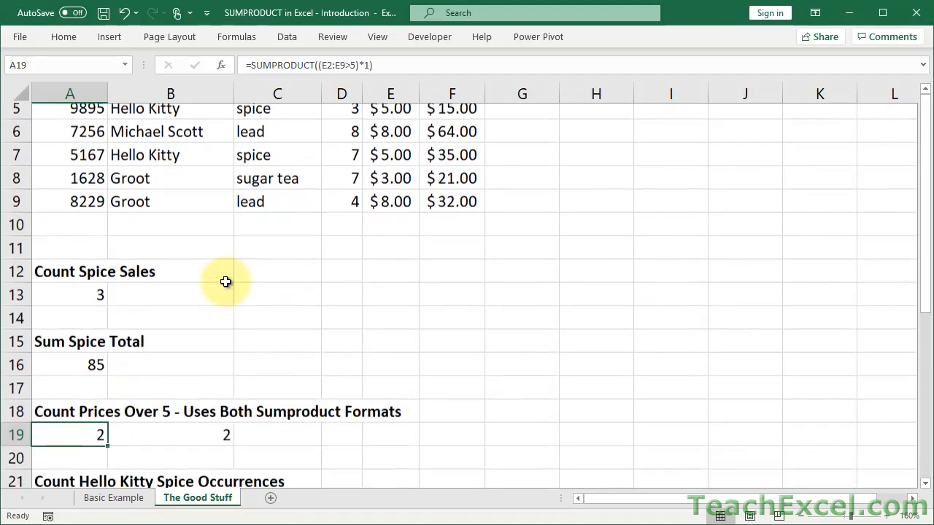
scroll(224, 278, up, 1)
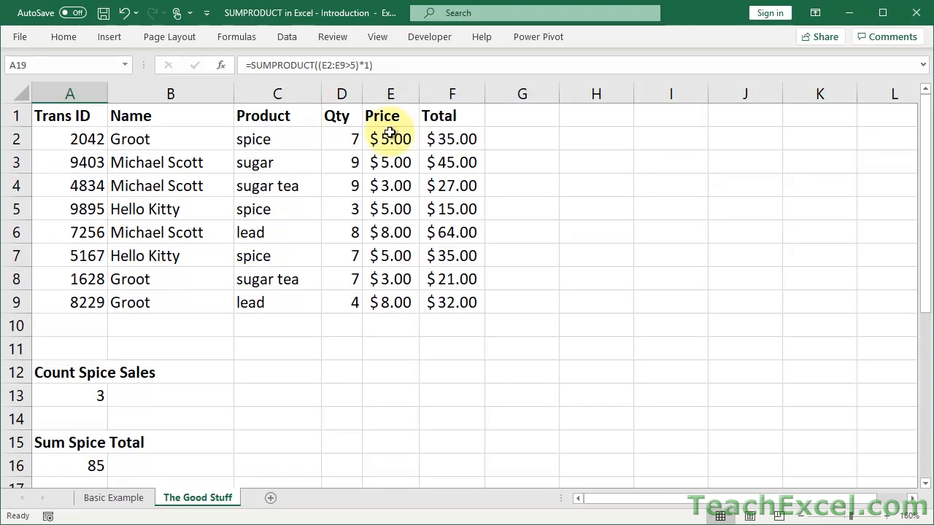
drag(388, 139, 381, 305)
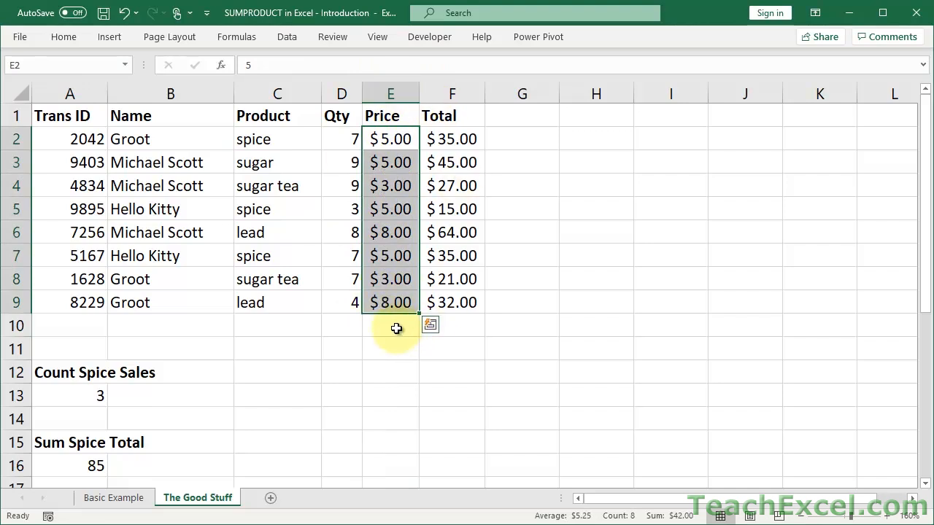
click(391, 224)
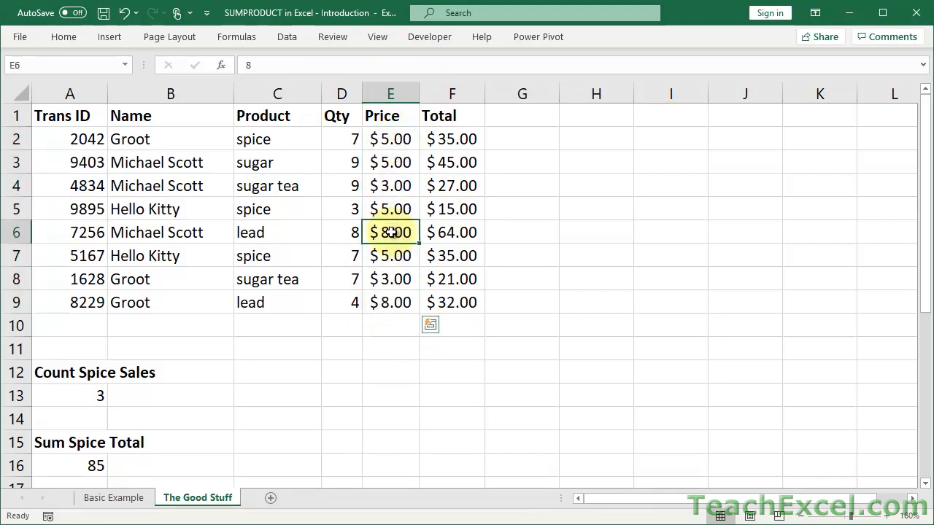
click(390, 299)
scroll(391, 300, down, 3)
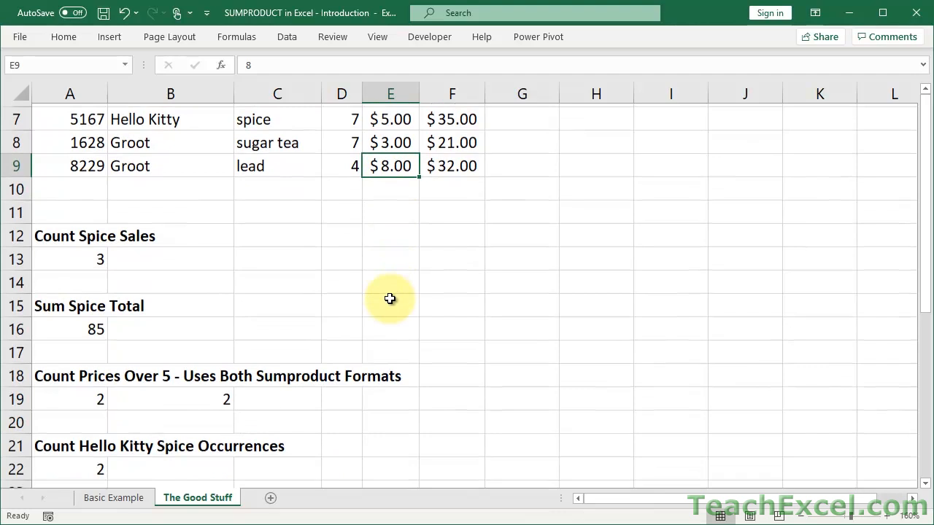
Examine A19's SUMPRODUCT formula, highlighting the E2:E9 range in its condition and the *1 multiplier.
click(78, 371)
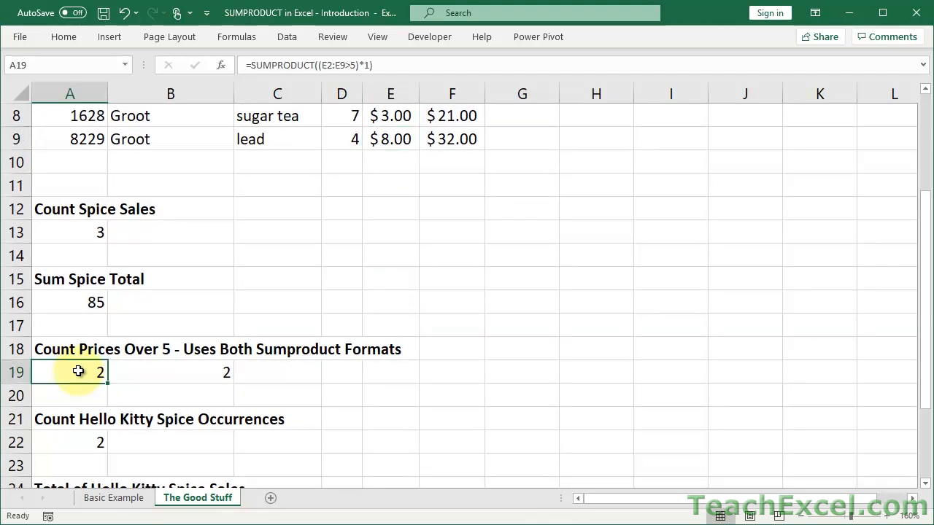
double_click(78, 371)
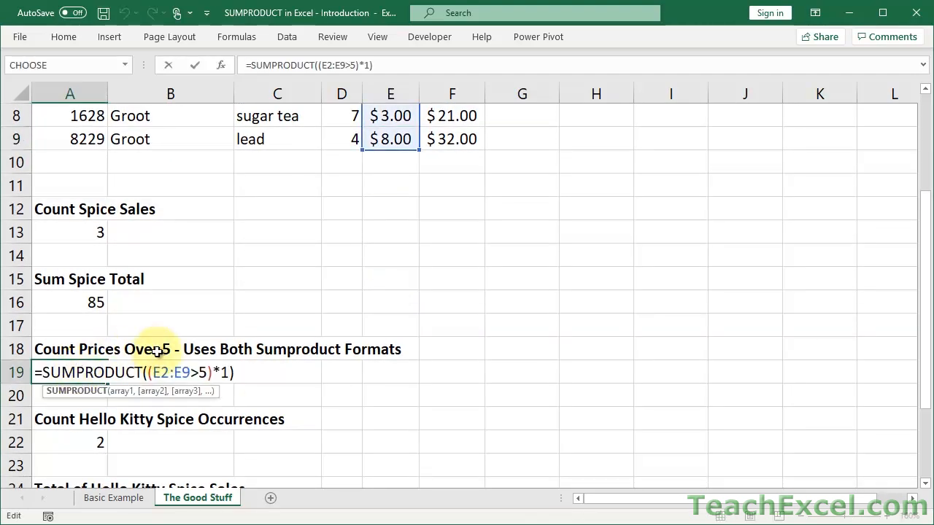
drag(153, 372, 191, 372)
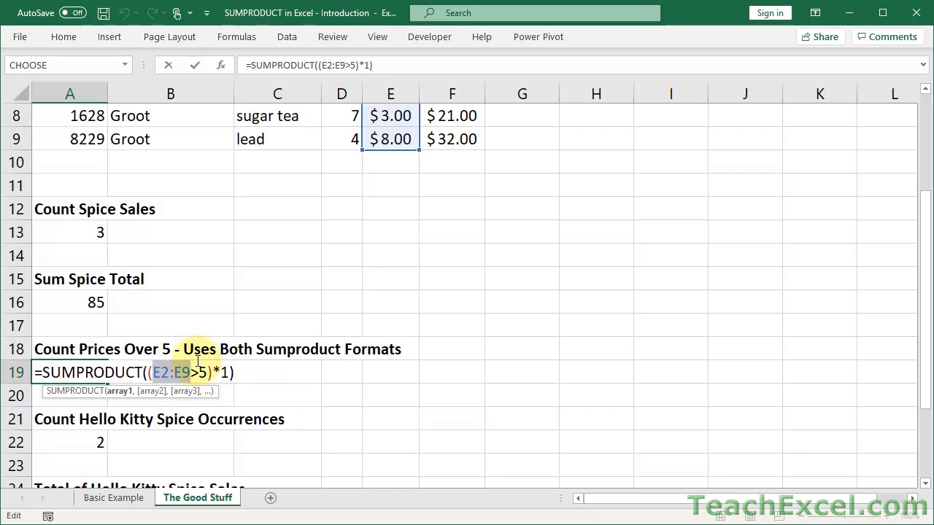
drag(213, 372, 230, 372)
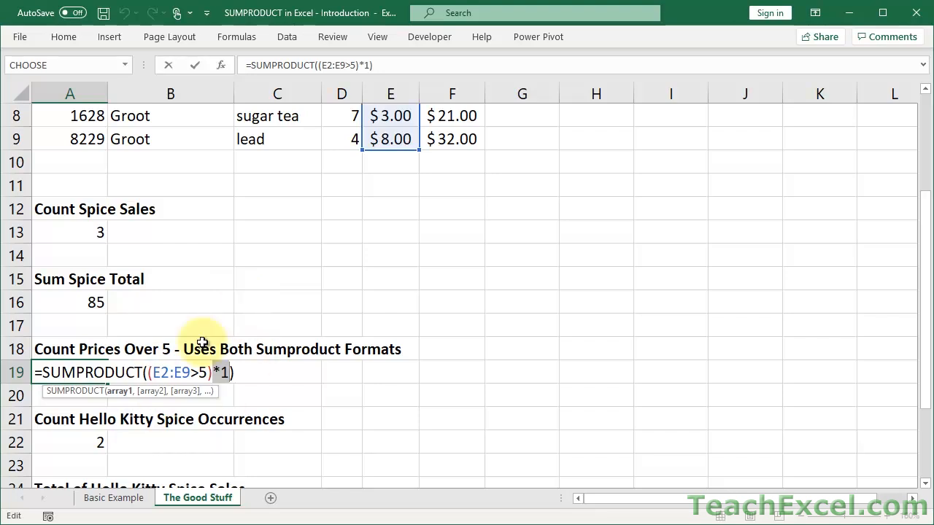
key(ctrl+Return)
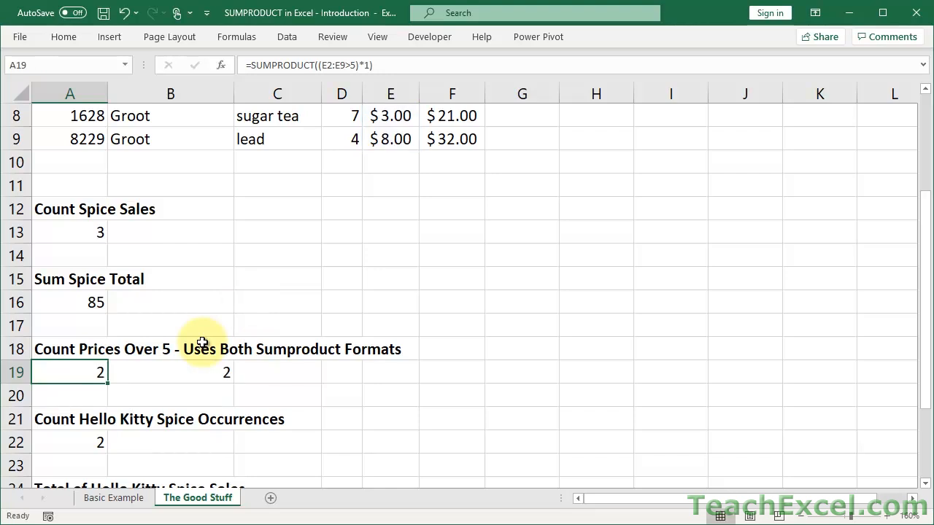
Examine B19's SUMPRODUCT formula, highlighting the double minus before (E2:E9>5), and remove and re-enter the two minus signs.
double_click(156, 374)
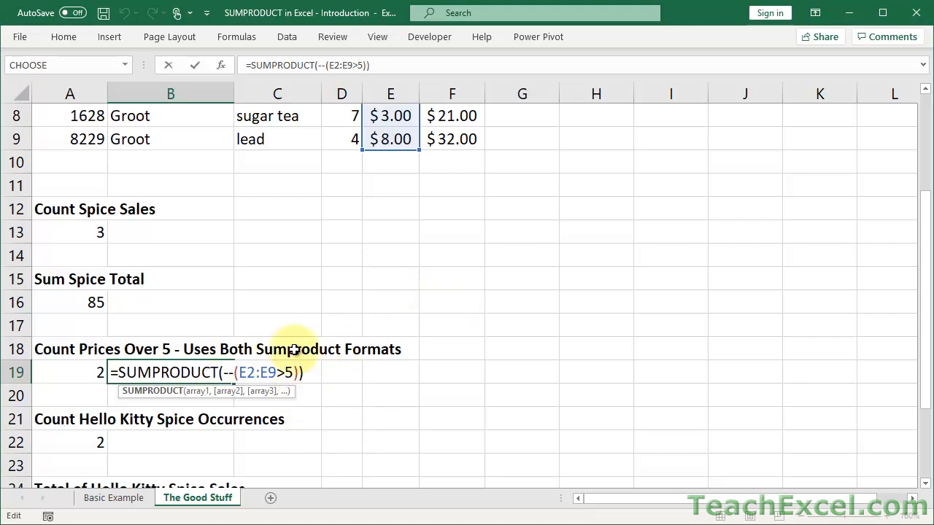
drag(222, 373, 233, 373)
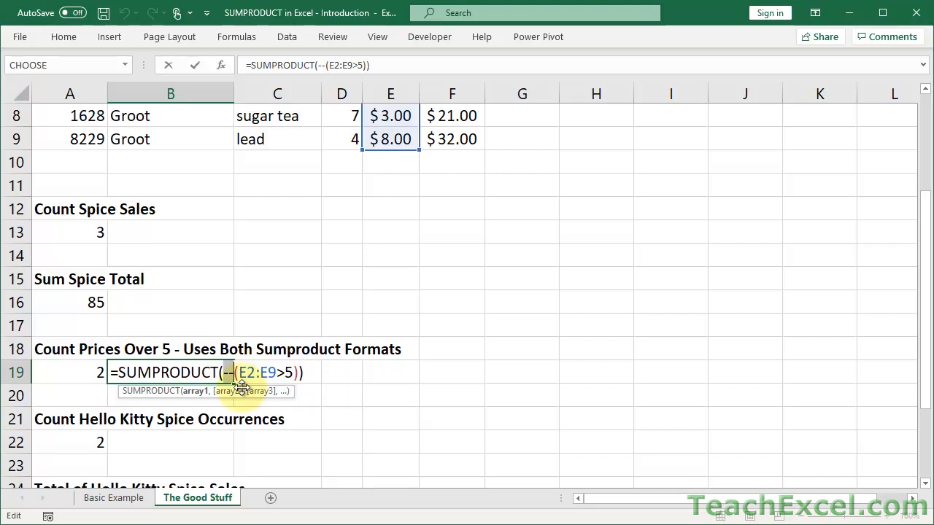
key(Right)
key(BackSpace)
key(BackSpace)
text(--)
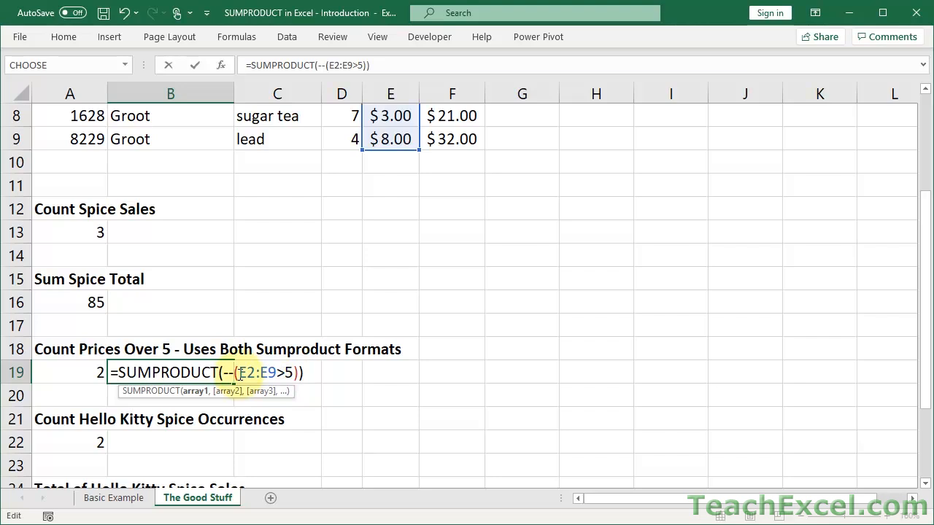
Evaluate E2:E9>5 inside B19's formula, restore it, evaluate --(E2:E9>5) as a whole, and leave the cell without saving.
drag(239, 373, 295, 372)
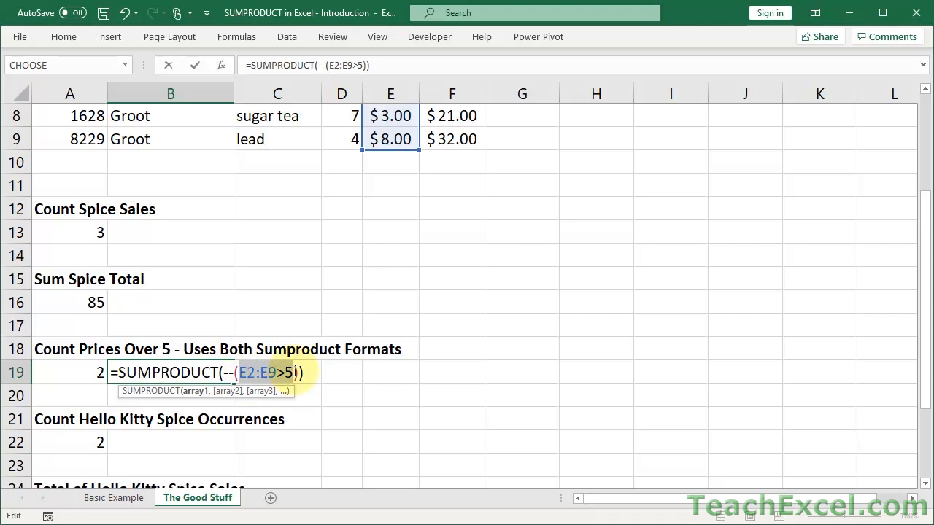
key(F9)
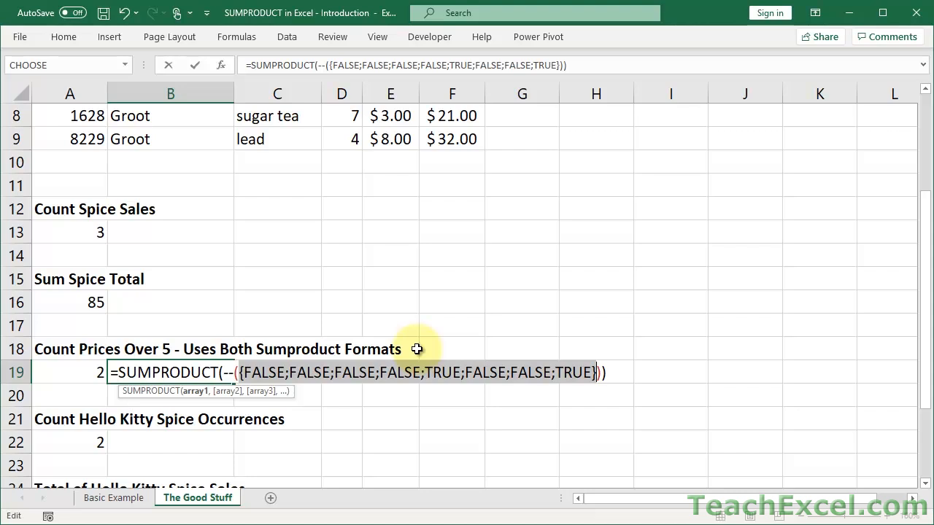
key(ctrl+z)
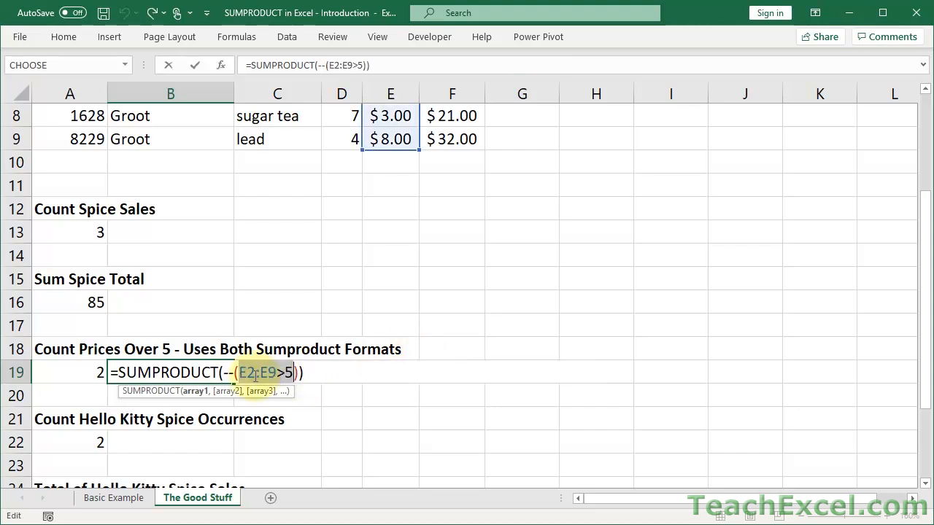
click(229, 372)
drag(227, 372, 299, 371)
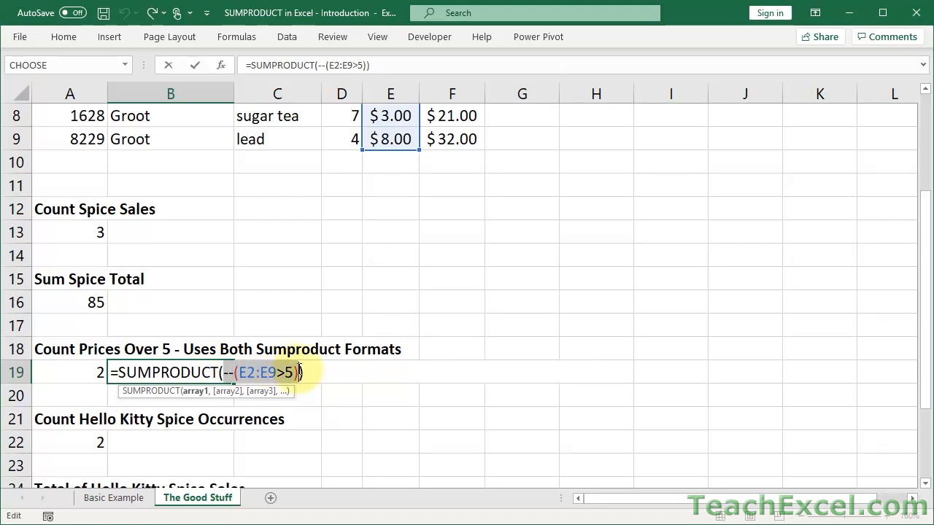
key(F9)
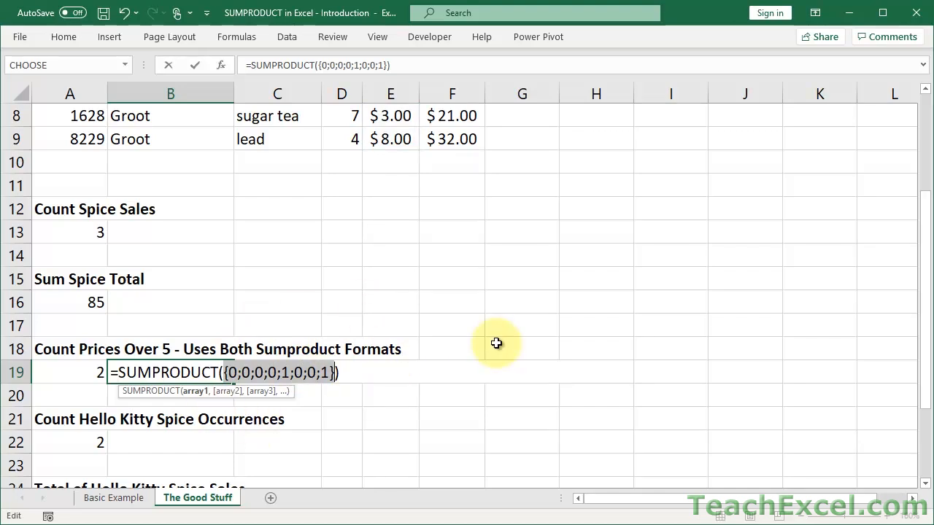
key(Escape)
Evaluate (E2:E9>5)*1 inside A19's formula for comparison with the double-minus version, and leave the cell without saving.
double_click(64, 368)
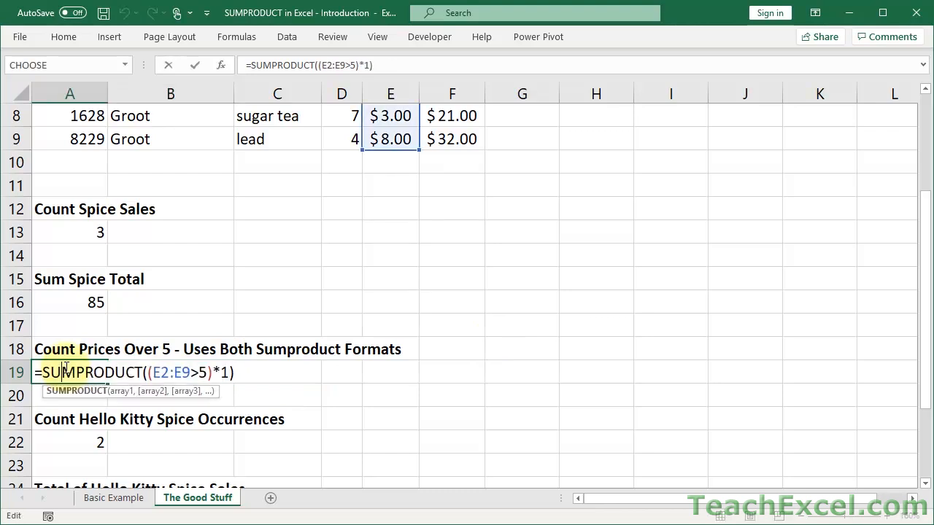
drag(147, 372, 231, 370)
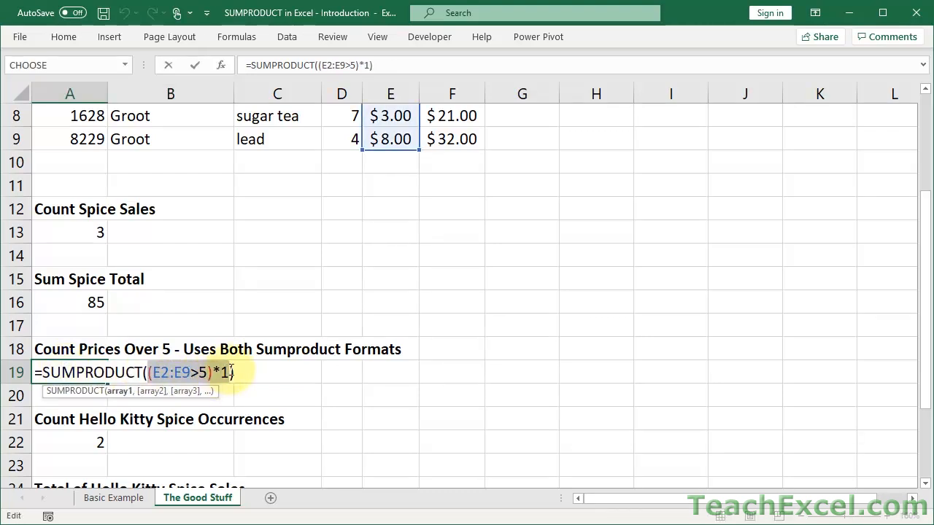
key(F9)
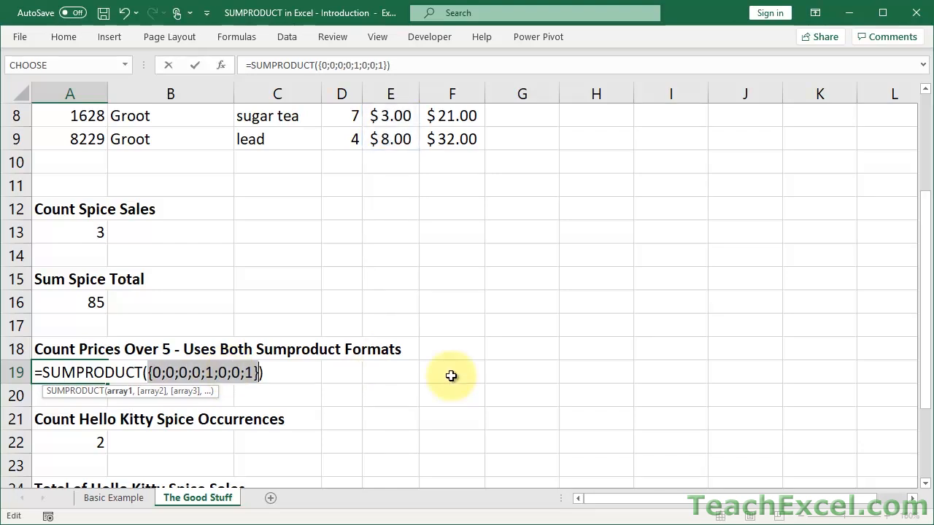
key(Escape)
Review the *1 part of A19's SUMPRODUCT formula once more and leave the formula as it is.
double_click(74, 369)
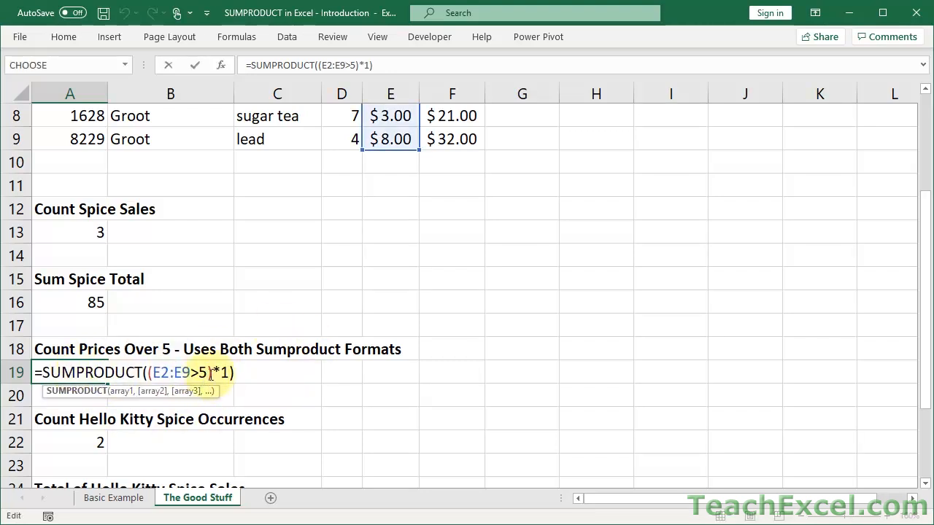
drag(212, 372, 228, 372)
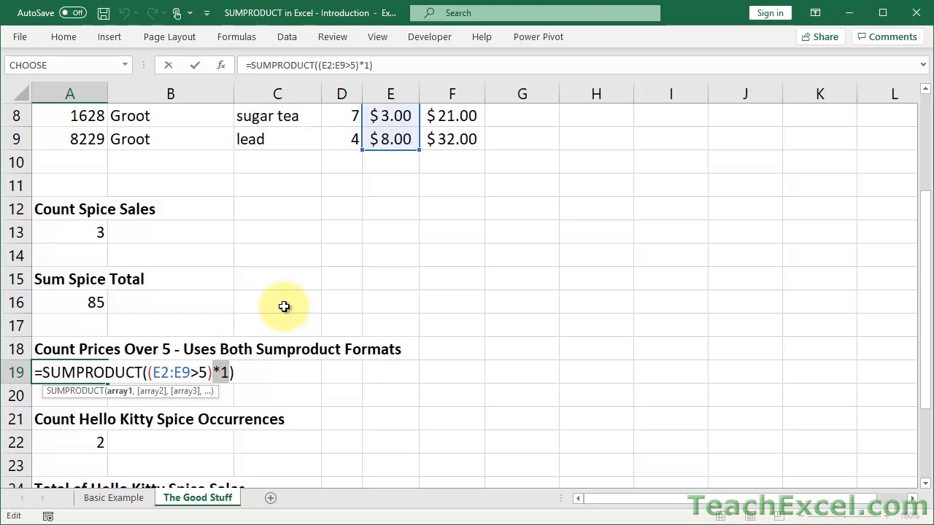
key(ctrl+Return)
Add a second double-minus array argument referencing C2:C9 after --(E2:E9>5) in B19's SUMPRODUCT formula.
double_click(162, 376)
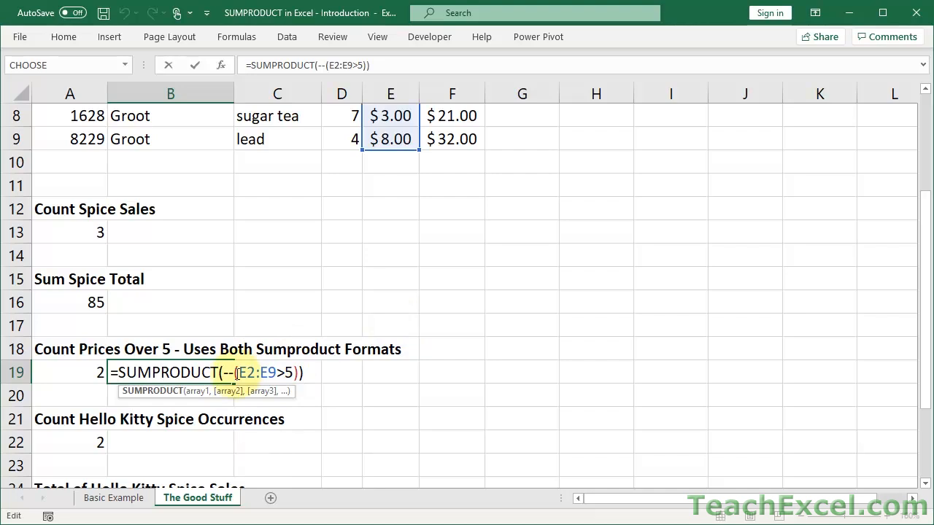
click(298, 373)
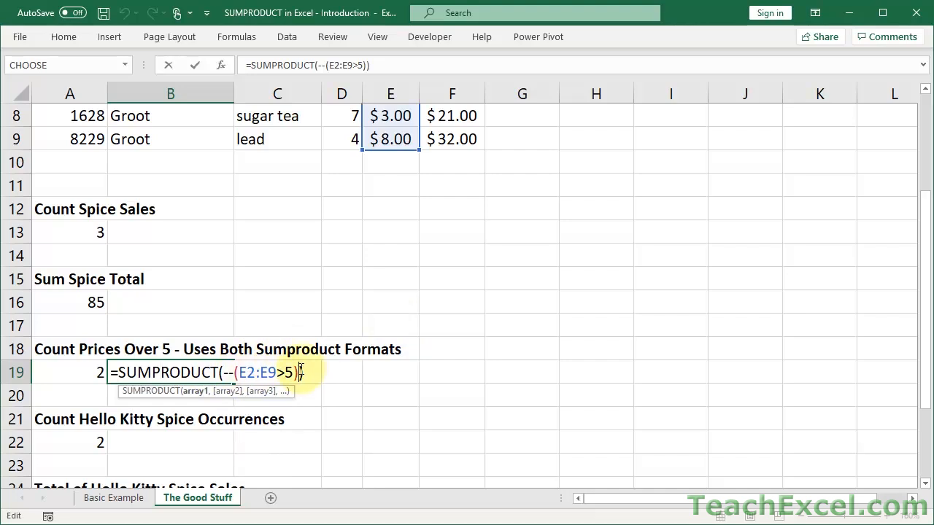
text(,--)
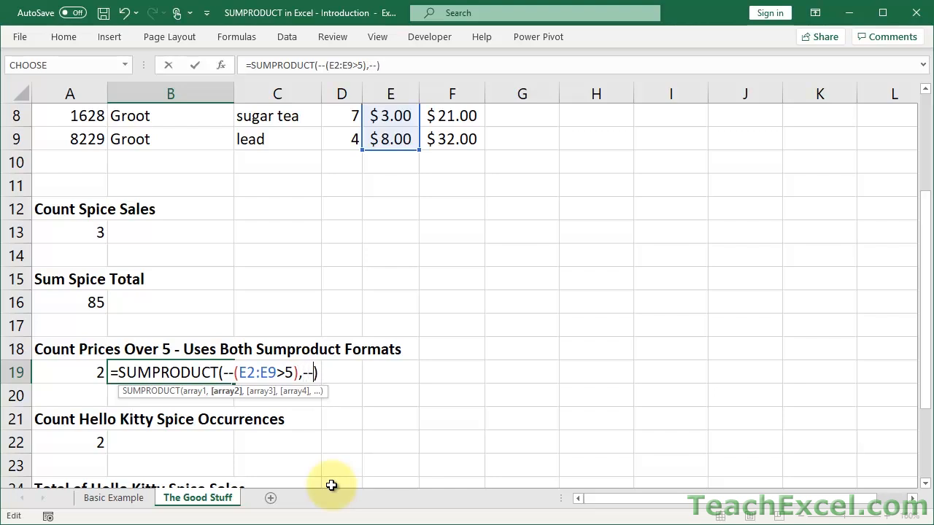
text(()
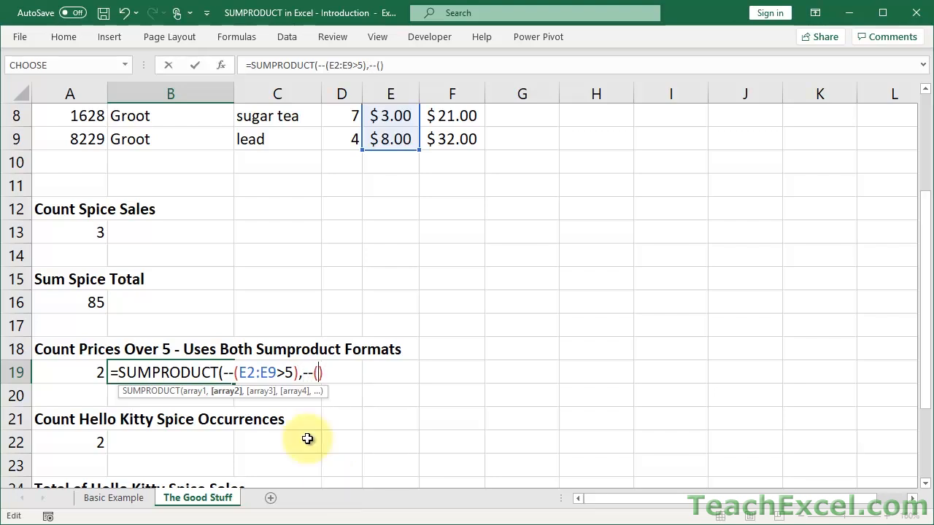
scroll(288, 241, up, 2)
drag(273, 282, 269, 117)
scroll(269, 118, down, 2)
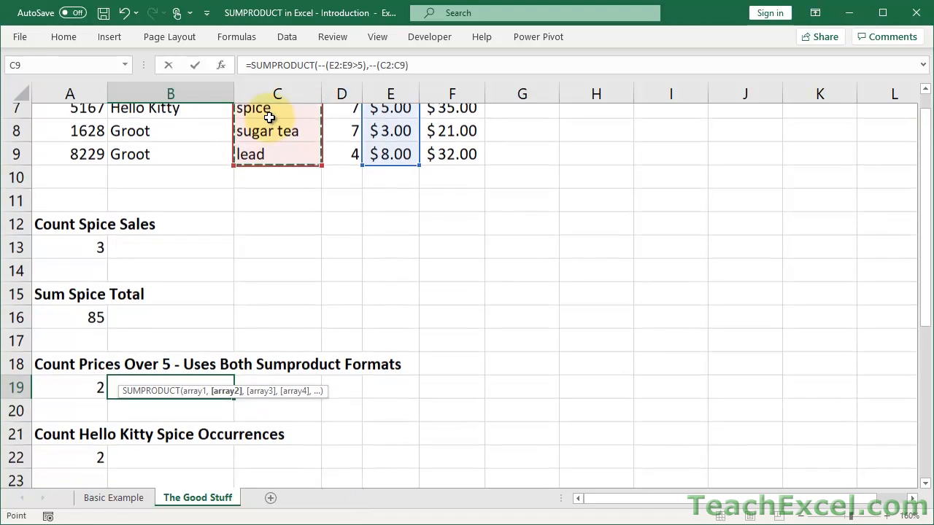
scroll(270, 117, up, 2)
scroll(269, 117, down, 3)
scroll(270, 117, down, 1)
scroll(269, 117, up, 1)
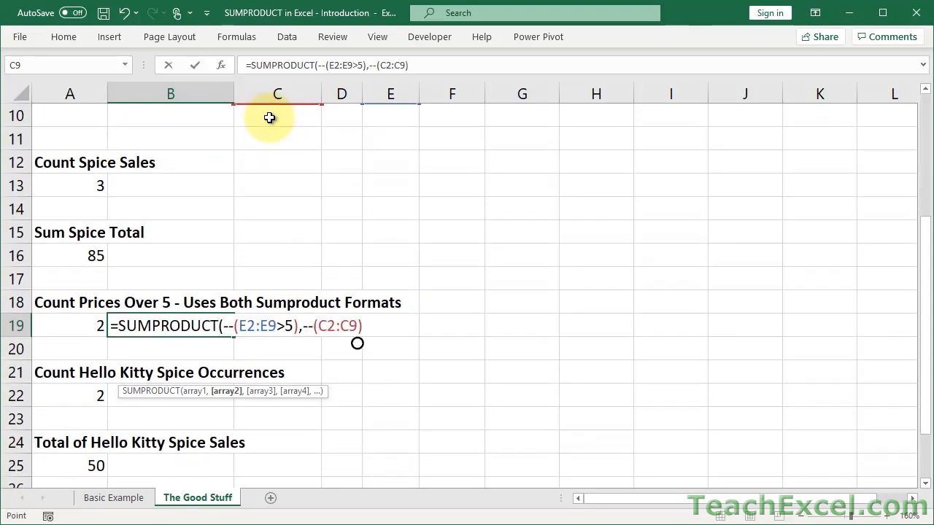
Complete B19's second condition as C2:C9="spice", accept the suggested closing-quote correction, and reselect the cell.
text(="spice)))
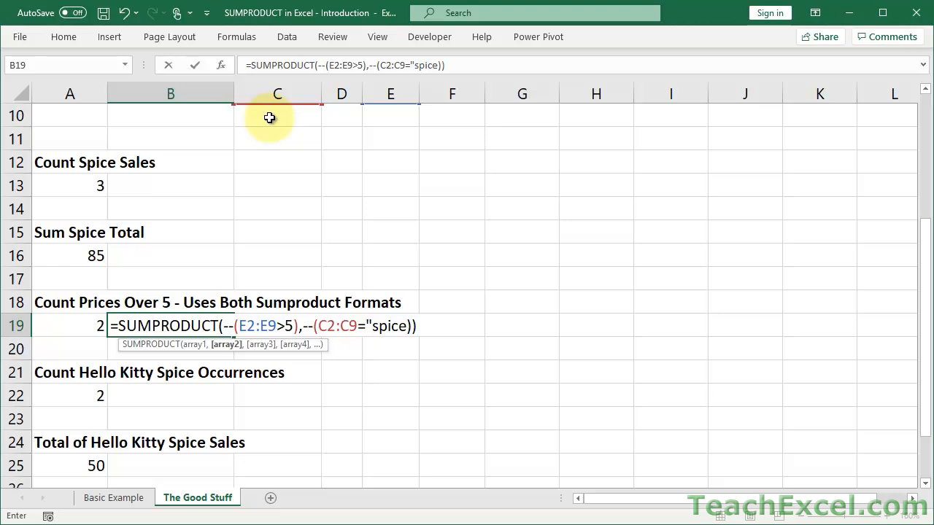
key(Return)
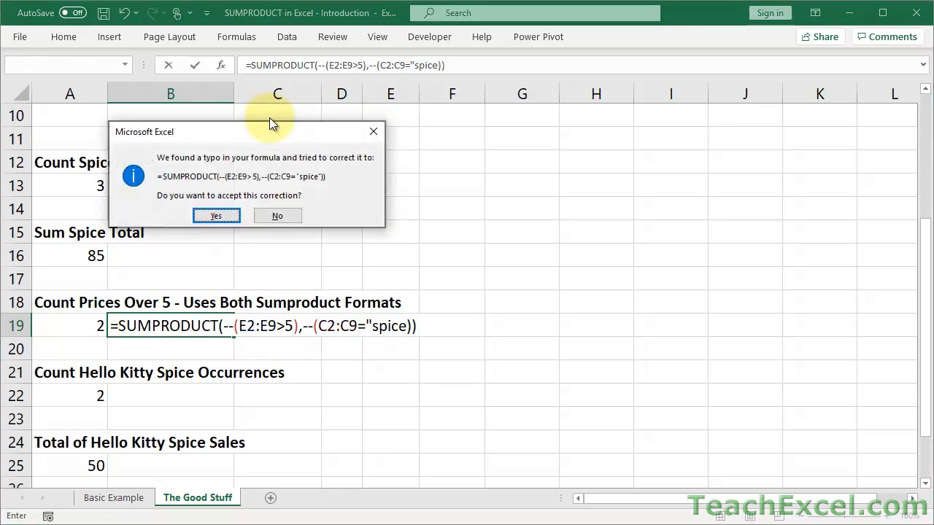
click(222, 213)
click(179, 323)
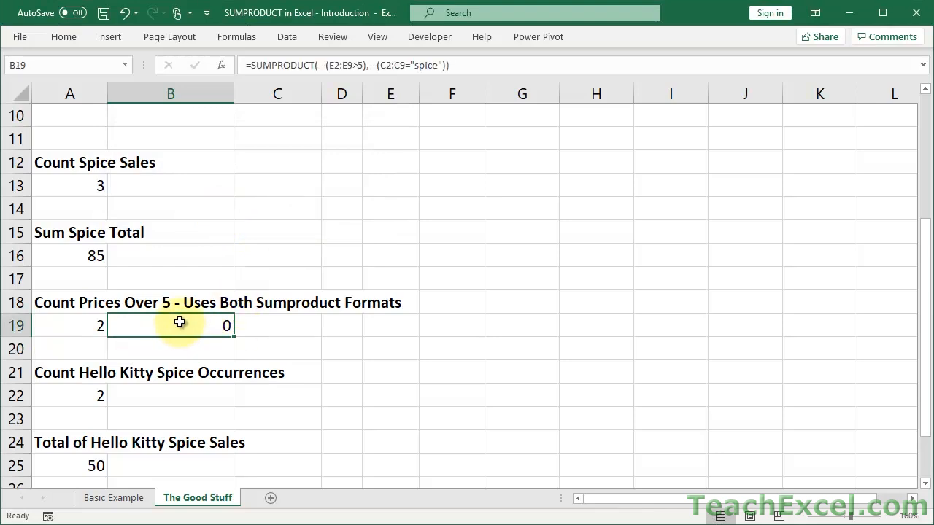
Check the spice entries in C2 and C5 of the sales table against B19's two-condition formula.
scroll(180, 322, up, 3)
click(288, 138)
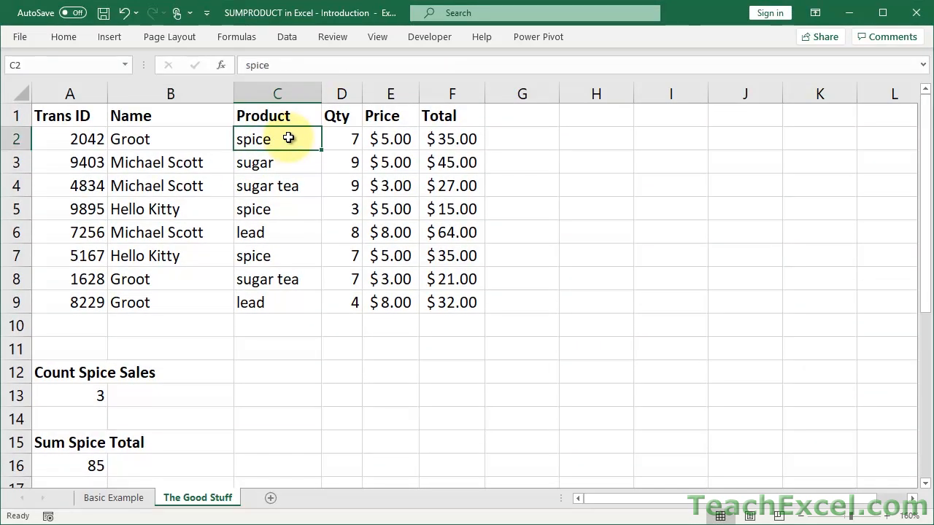
click(289, 210)
scroll(288, 219, down, 1)
scroll(287, 217, down, 1)
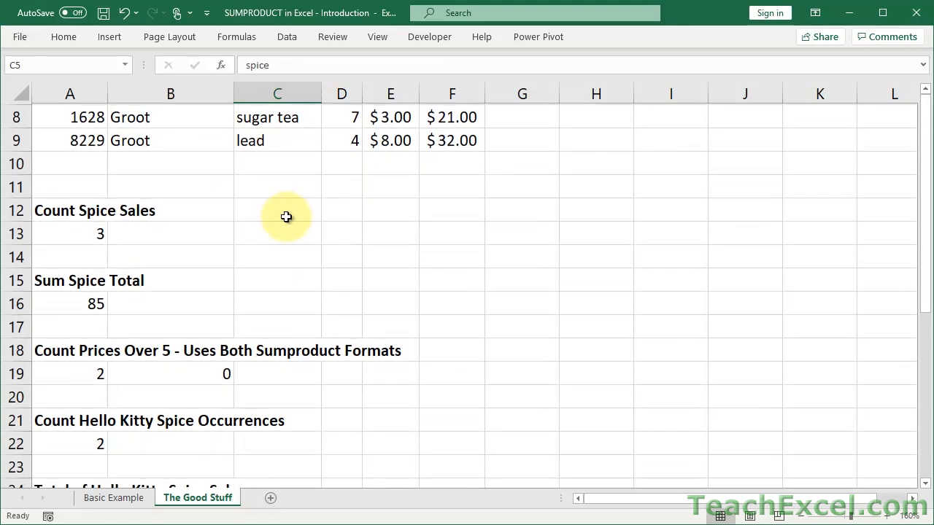
Copy B19's full formula text, and remove the second condition so B19 holds =SUMPRODUCT(--(E2:E9>5)).
double_click(182, 374)
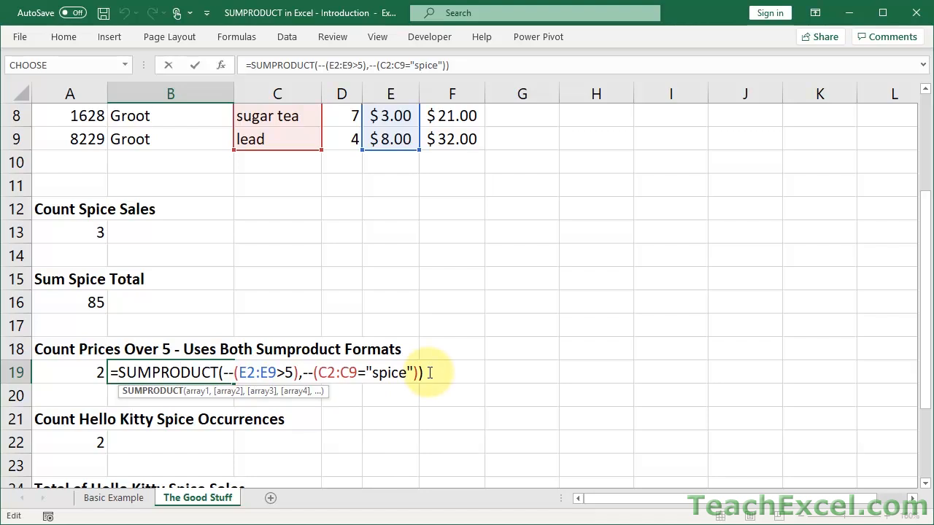
drag(426, 373, 105, 375)
key(ctrl+c)
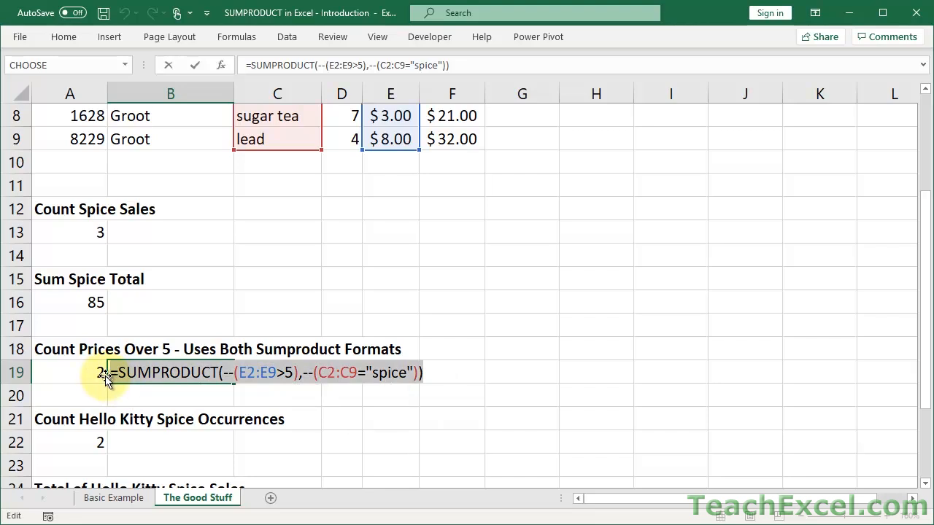
click(340, 374)
drag(299, 372, 419, 373)
key(Delete)
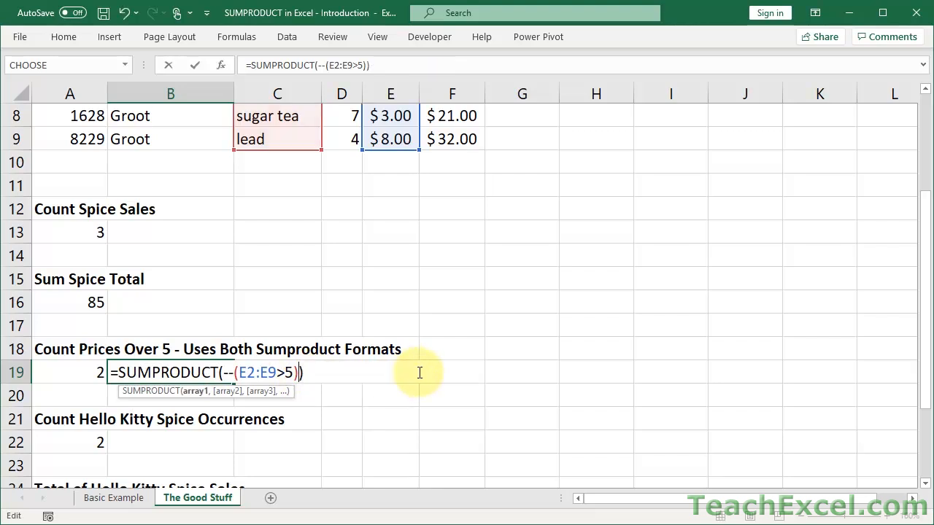
key(Tab)
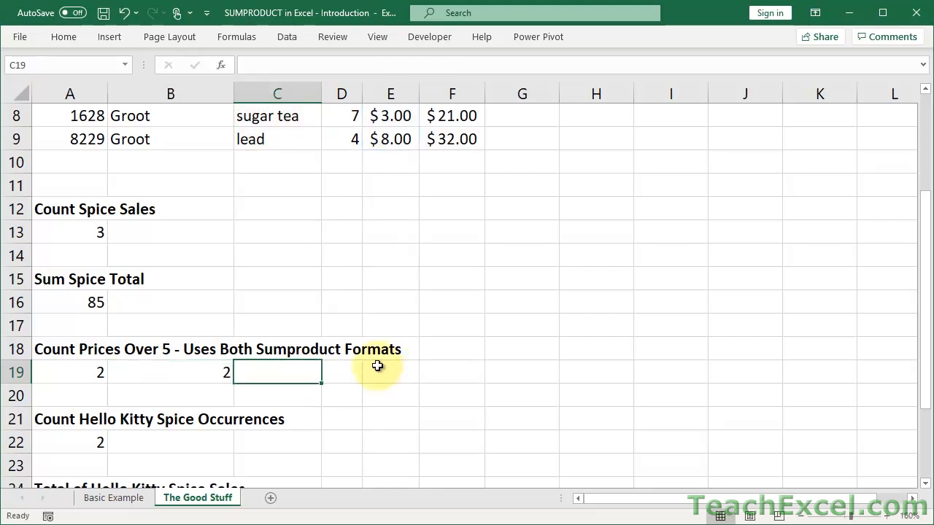
Paste the copied formula =SUMPRODUCT(--(E2:E9>5),--(C2:C9="spice")) into C19 and select A19.
double_click(284, 375)
key(ctrl+v)
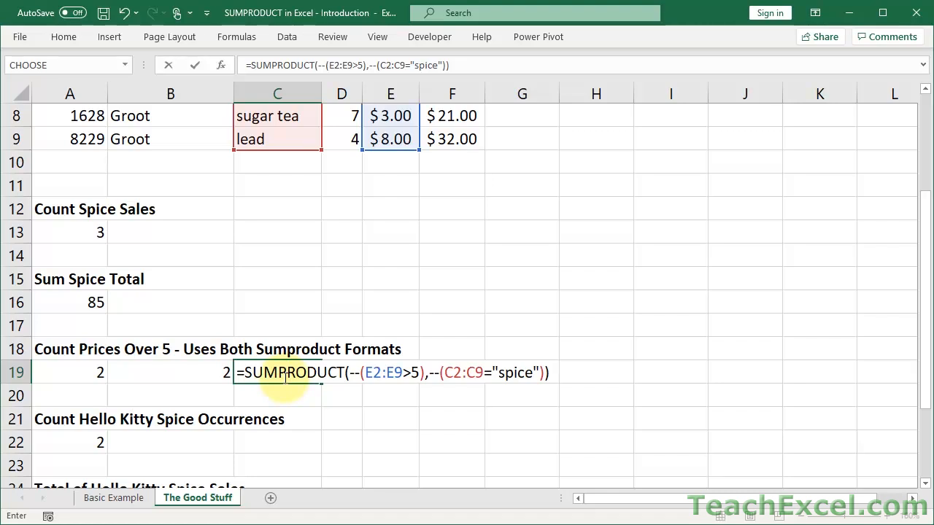
key(Return)
drag(284, 377, 219, 368)
click(69, 367)
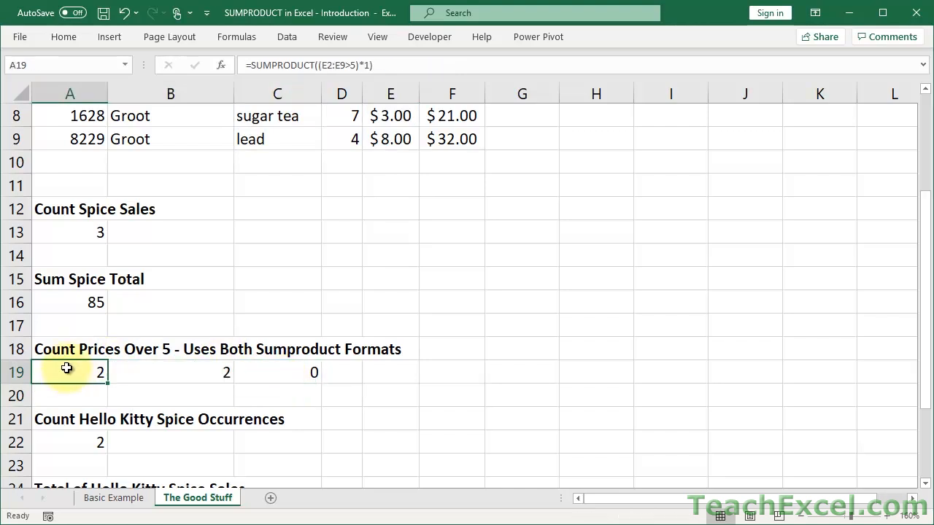
Examine the Hello Kitty spice count formula in A22 and a matching table row at B5 and C5.
scroll(66, 368, down, 2)
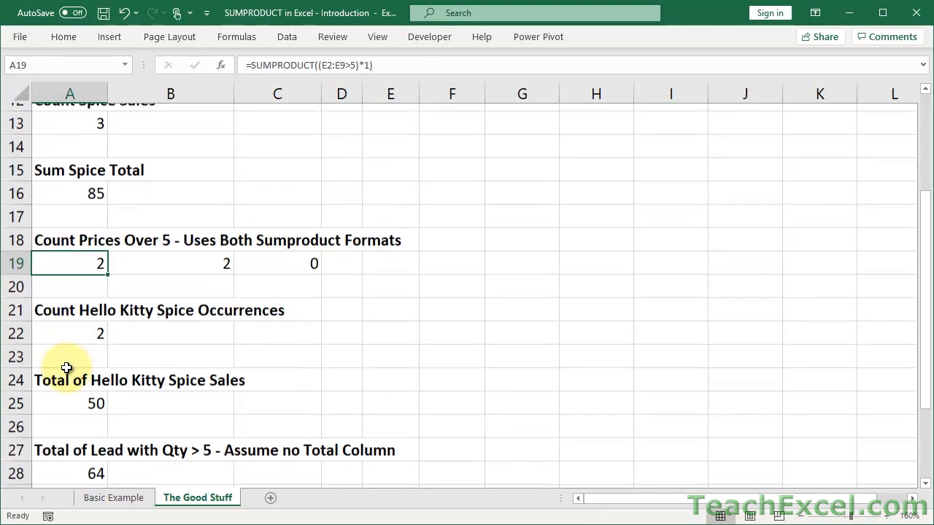
scroll(66, 367, up, 1)
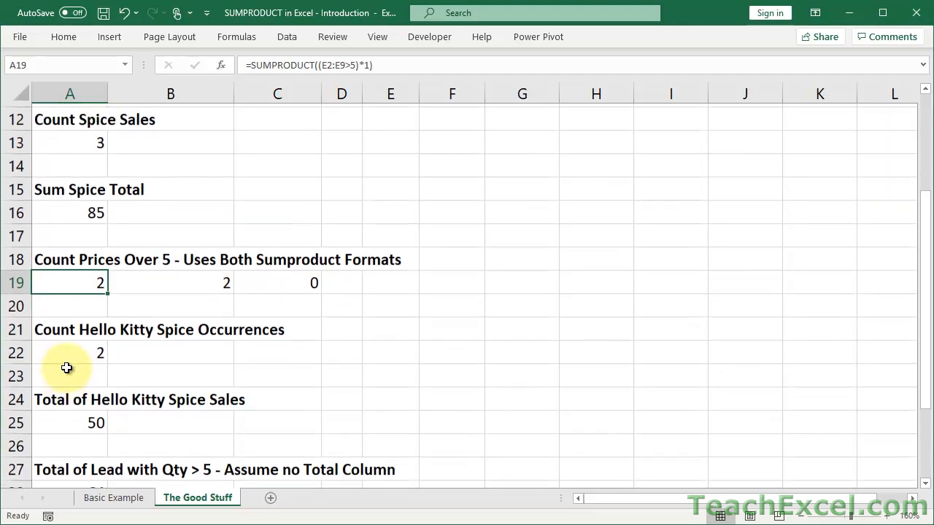
scroll(67, 368, down, 1)
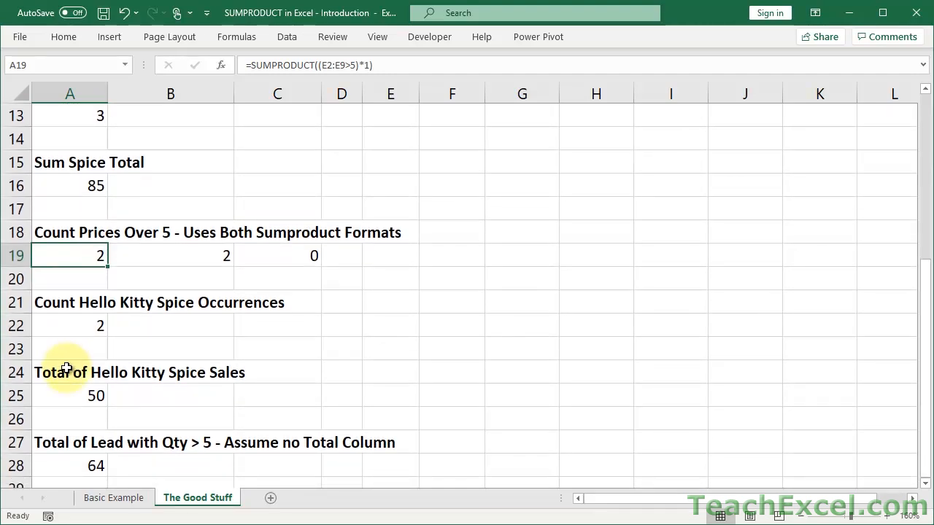
click(73, 327)
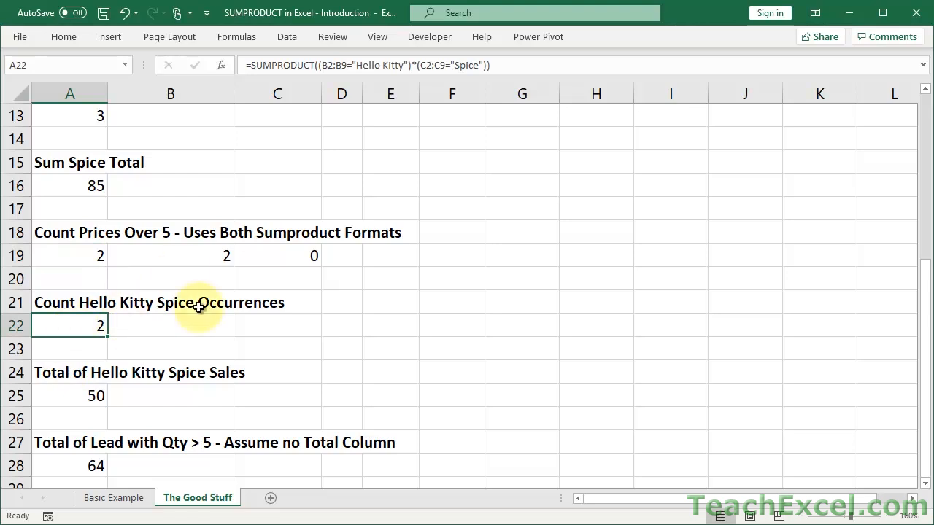
scroll(198, 306, up, 4)
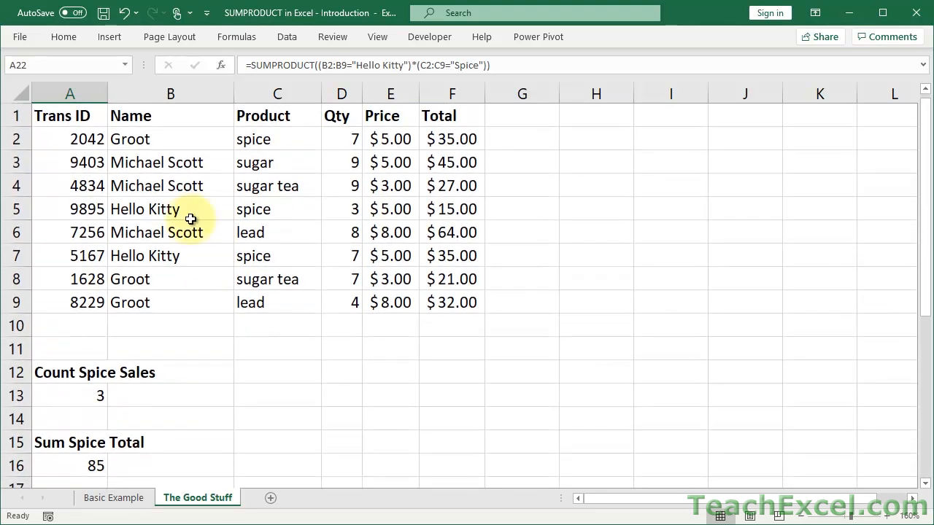
click(179, 210)
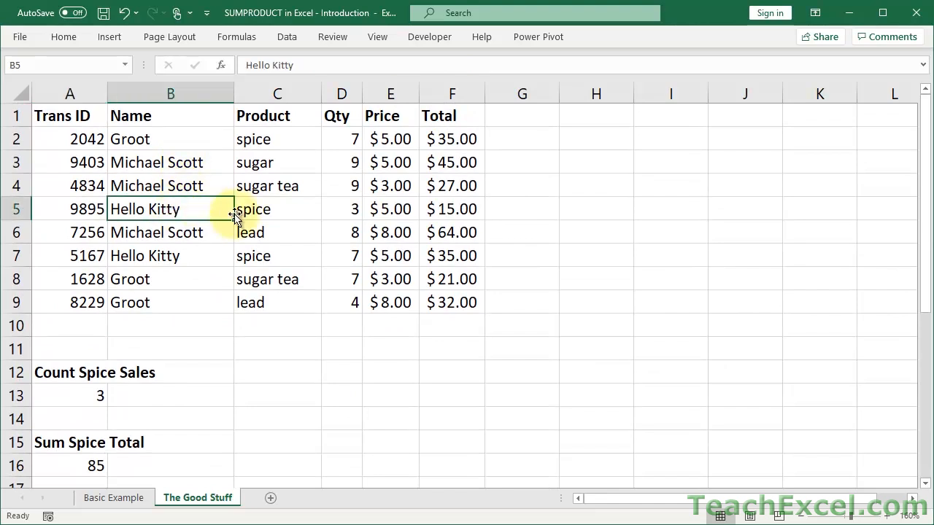
click(276, 210)
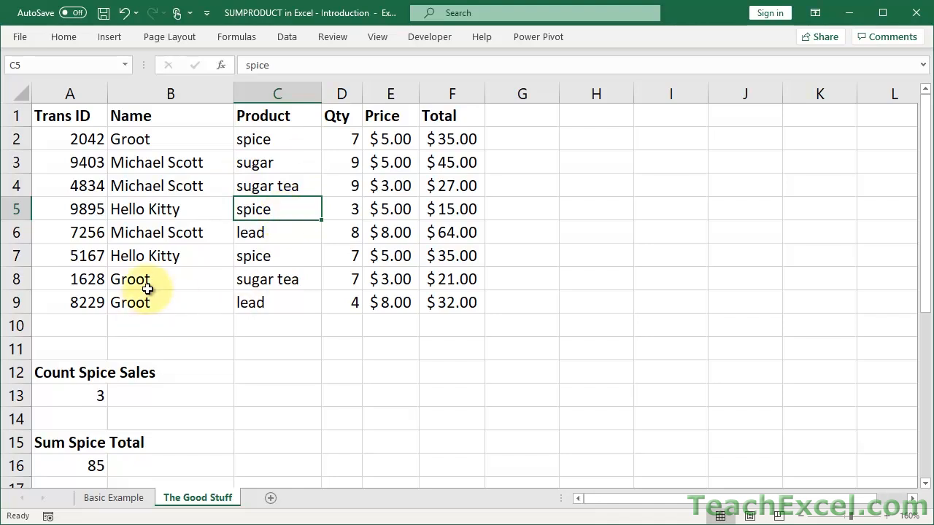
Change the name in B8 to Hello Kitty and select that row's product in C8.
click(187, 279)
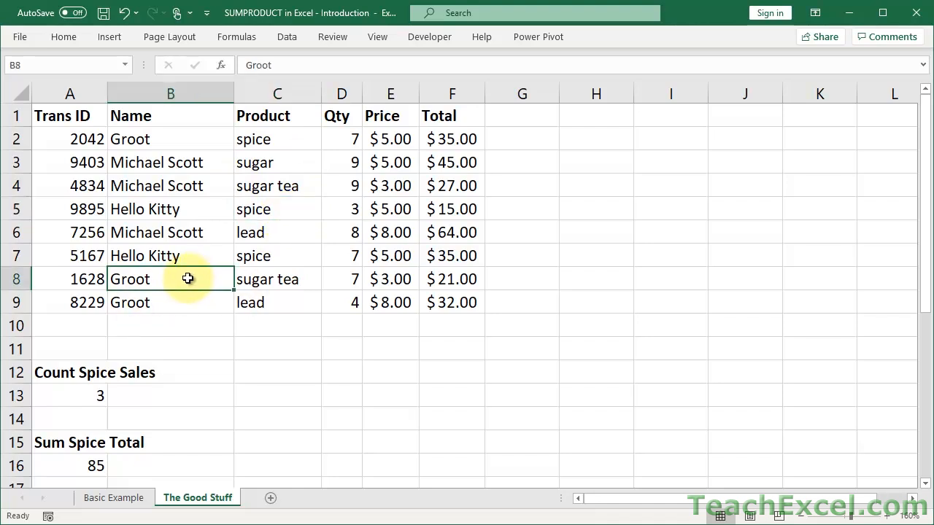
text(Hell)
key(Return)
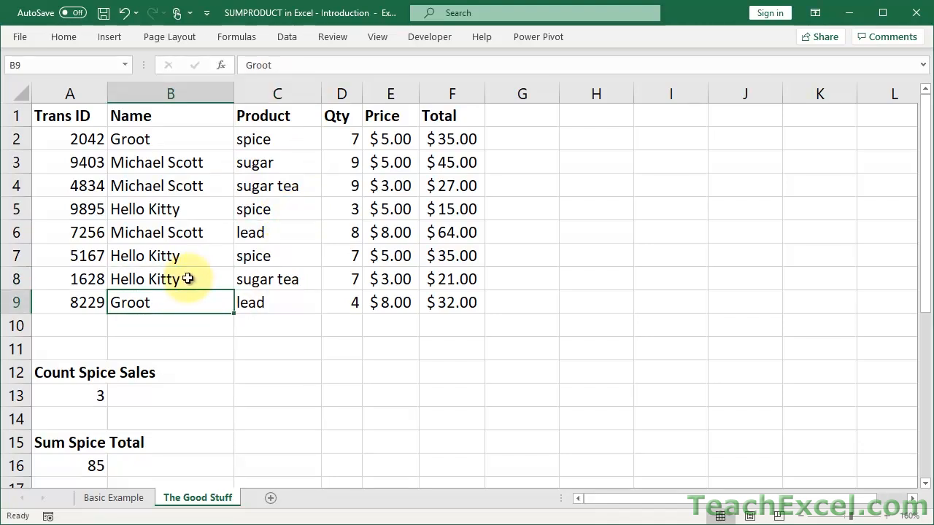
click(187, 277)
click(257, 283)
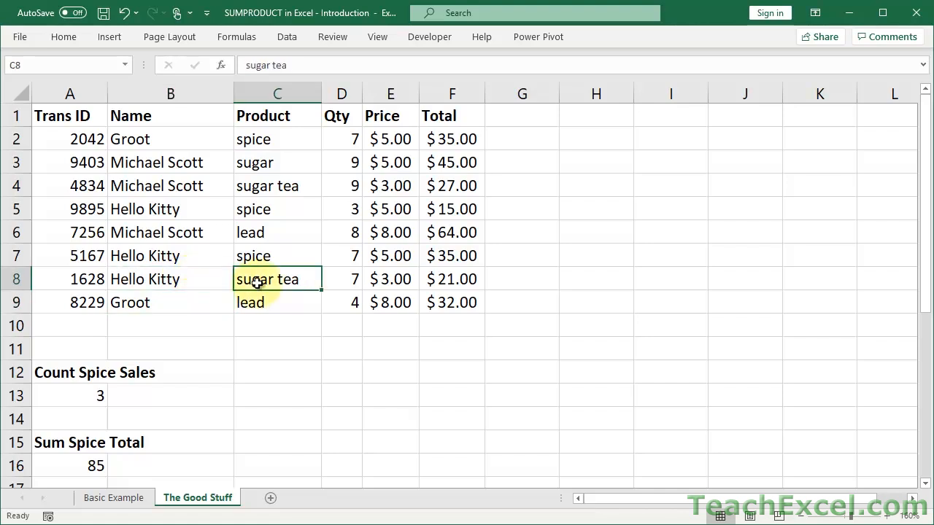
Review the Hello Kitty and Spice conditions in A22's SUMPRODUCT formula and leave it without saving changes.
scroll(257, 283, down, 4)
scroll(256, 283, down, 1)
scroll(257, 283, up, 1)
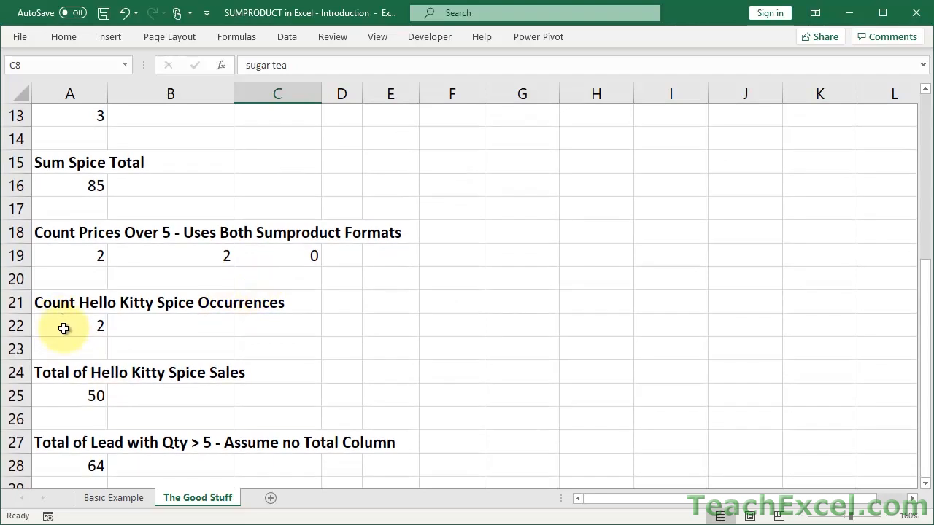
double_click(63, 328)
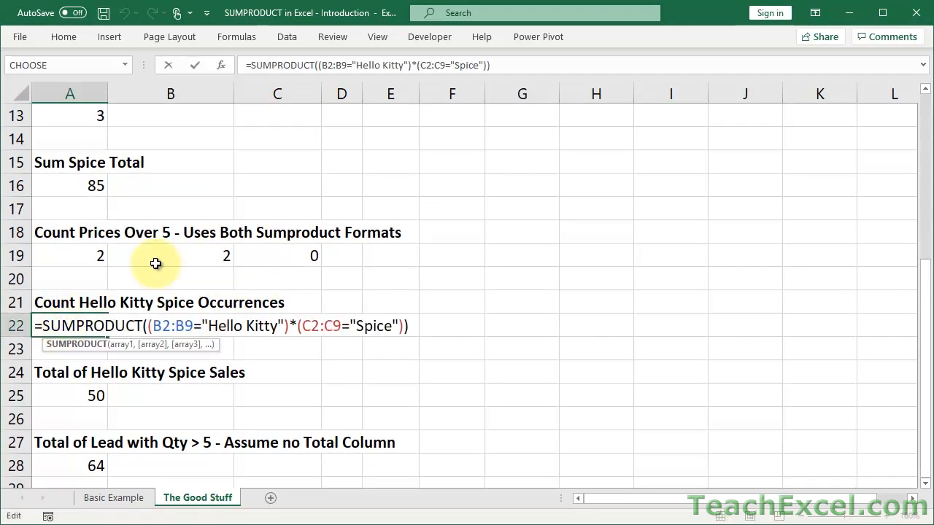
click(151, 326)
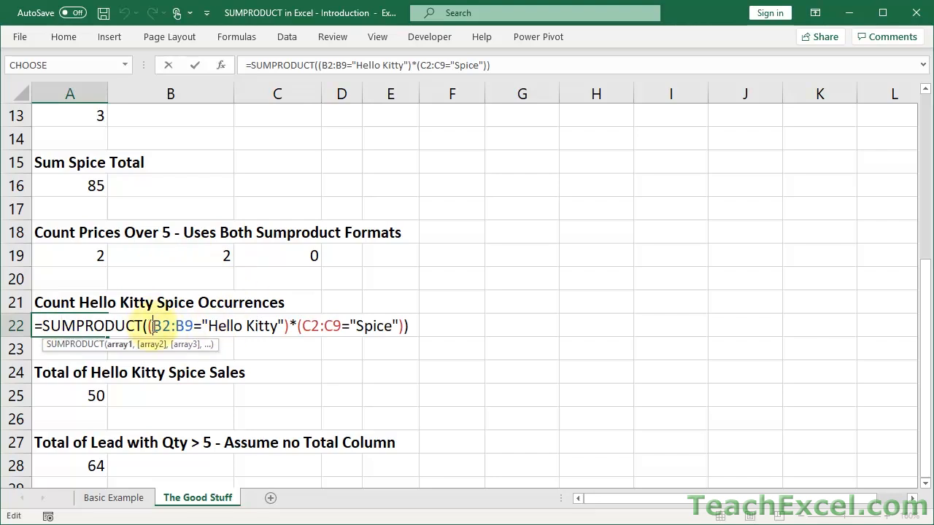
drag(150, 326, 403, 326)
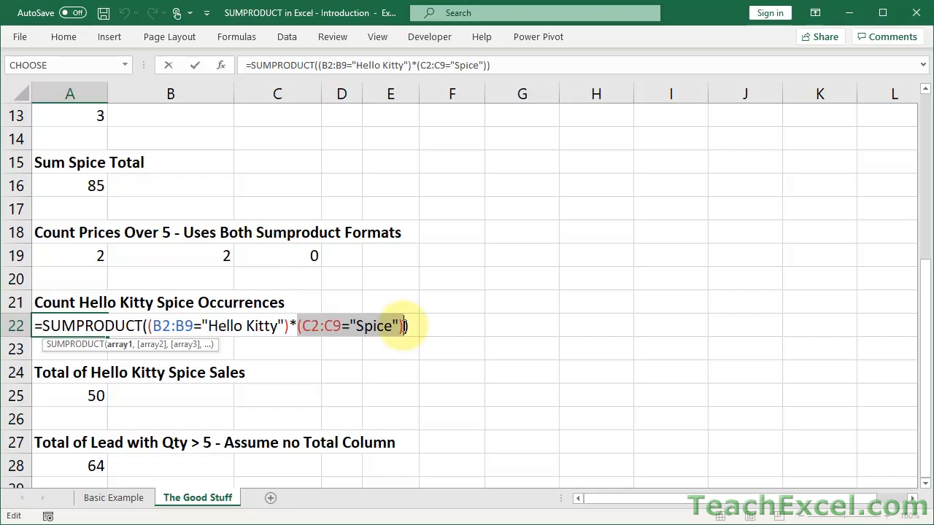
key(Escape)
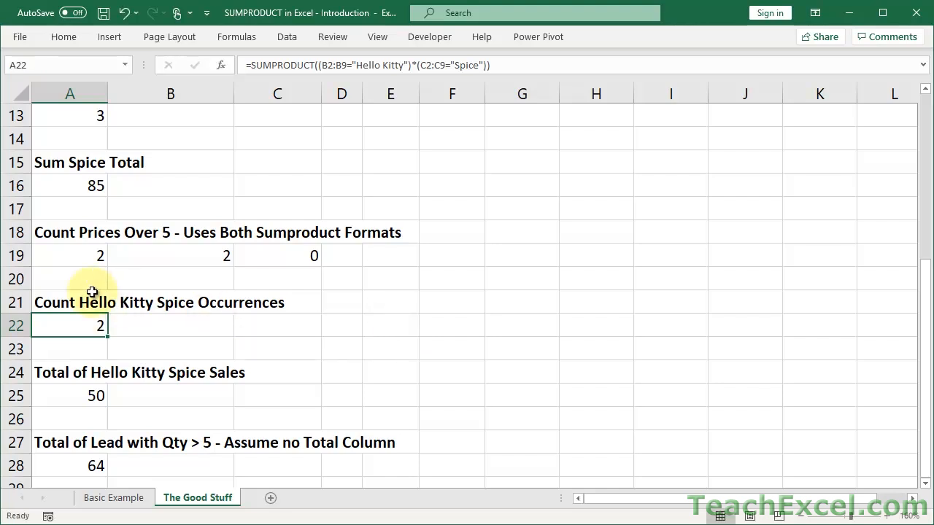
Review how A16's formula multiplies (C2:C9="spice") by F2:F9, and leave the cell without saving.
scroll(93, 292, up, 1)
scroll(93, 292, up, 1)
click(69, 299)
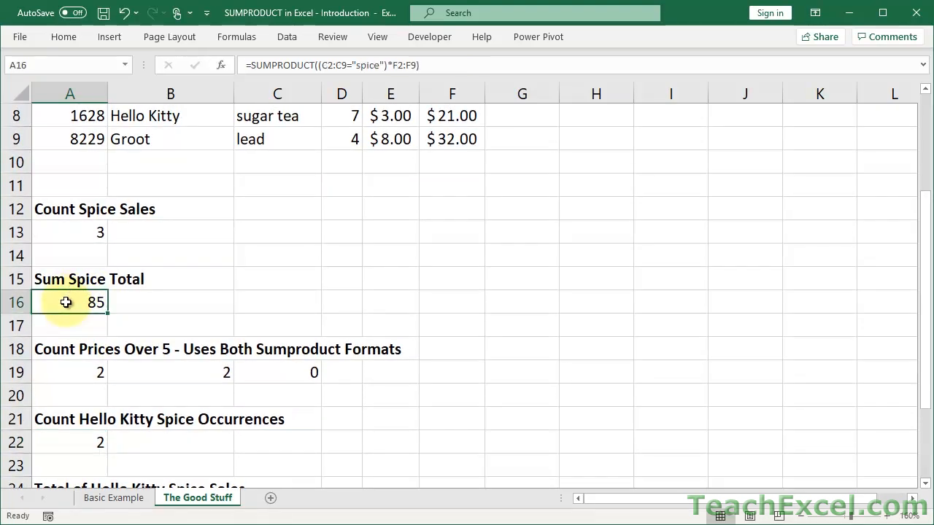
double_click(65, 302)
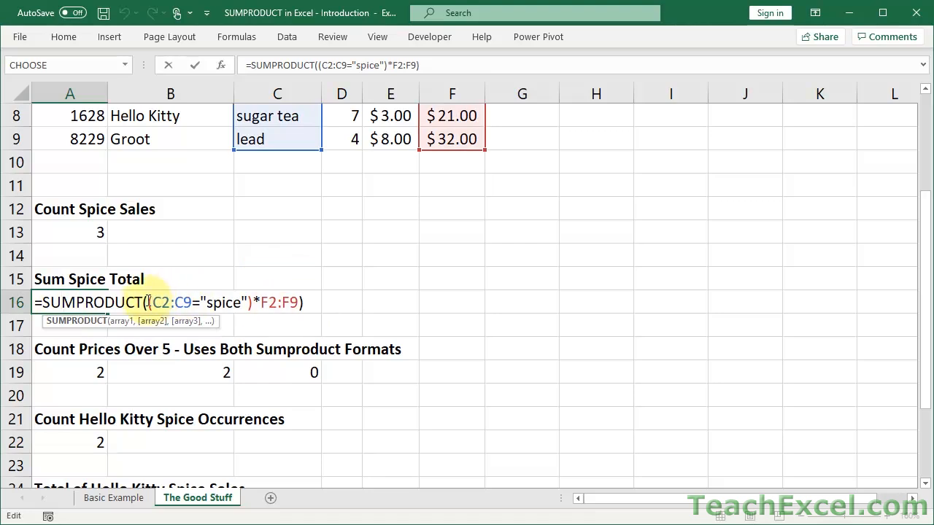
drag(199, 302, 147, 302)
drag(241, 294, 297, 300)
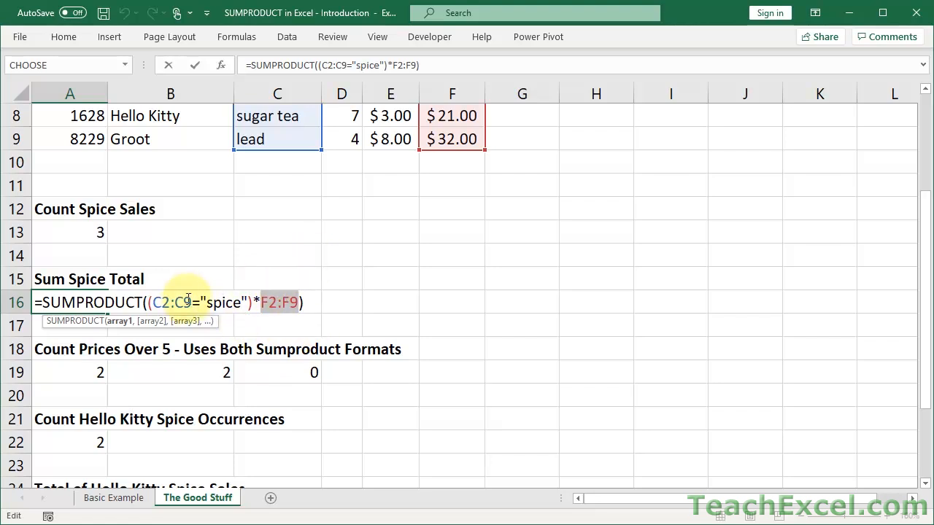
drag(148, 302, 251, 302)
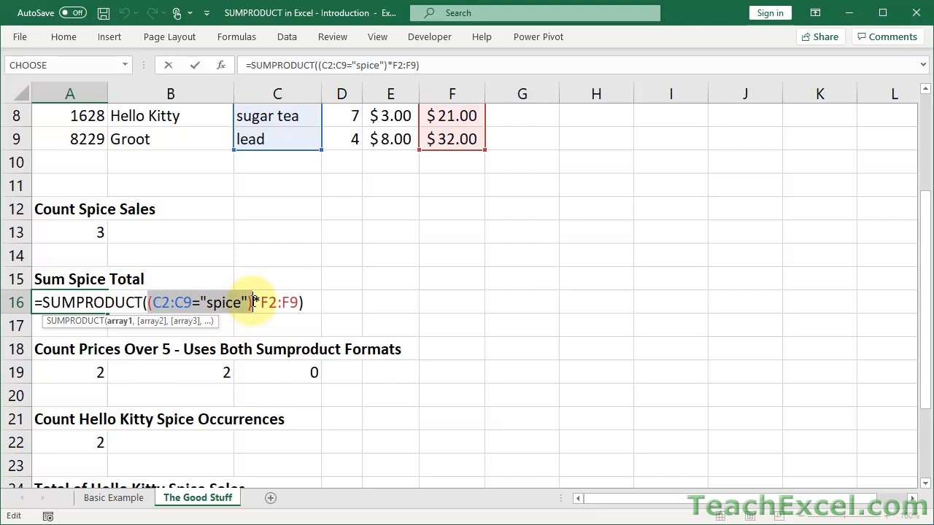
key(Escape)
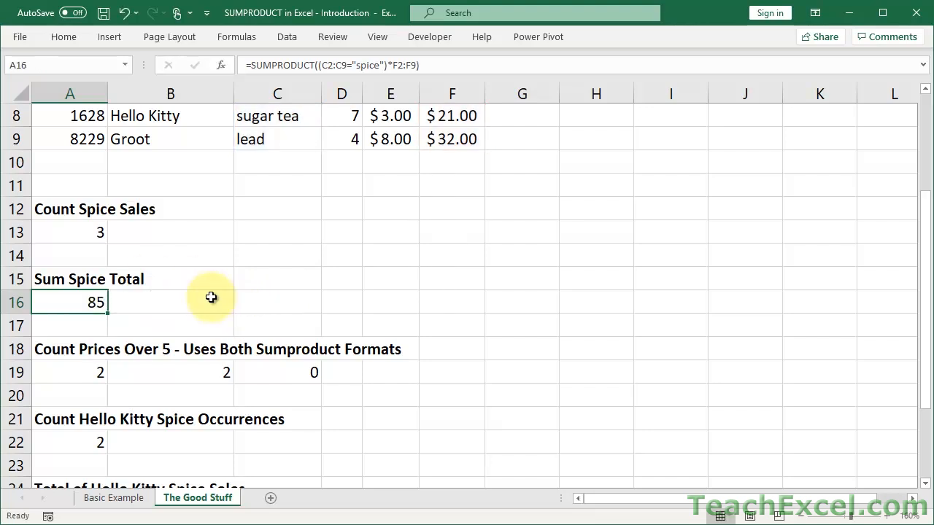
Examine the (B2:B9="Hello Kitty") condition in A22's formula against the table's Name column, and leave the formula as is.
scroll(211, 297, down, 2)
scroll(211, 297, down, 1)
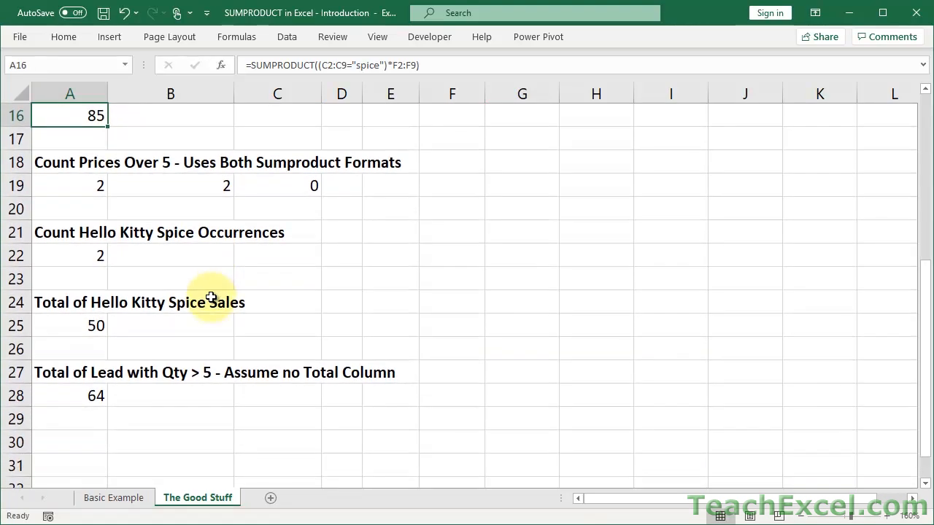
double_click(84, 254)
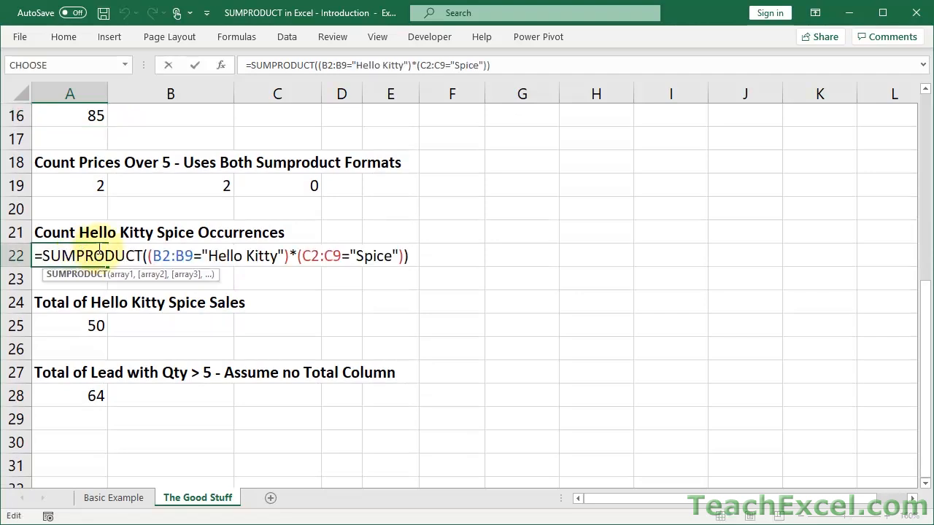
drag(150, 256, 289, 256)
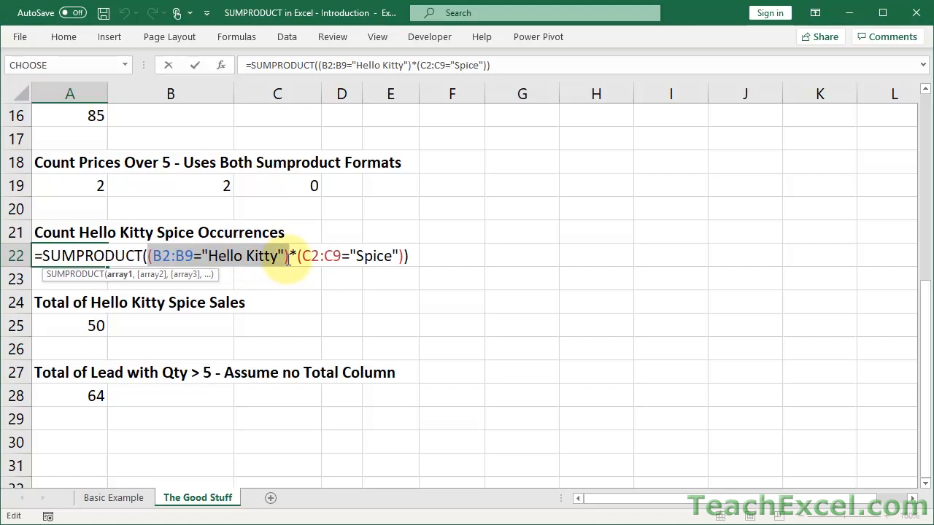
scroll(289, 257, up, 5)
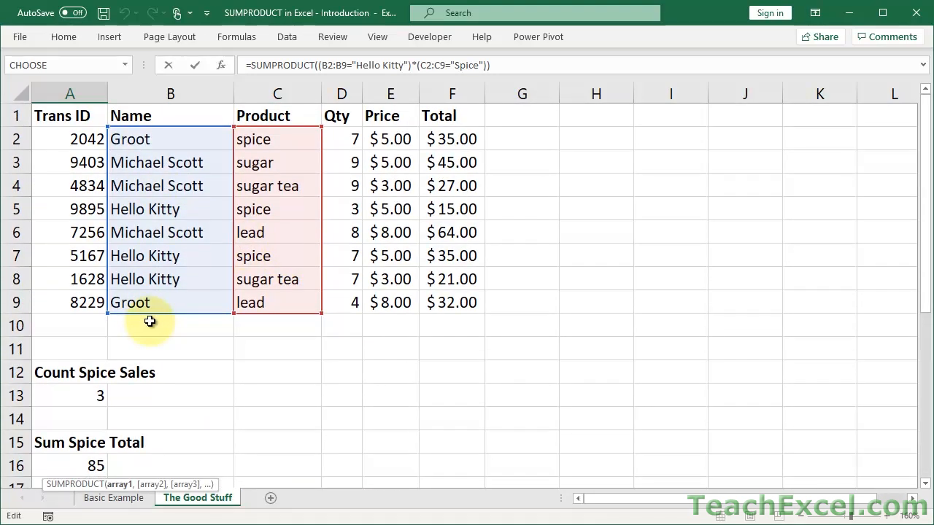
scroll(149, 322, down, 3)
scroll(149, 322, down, 2)
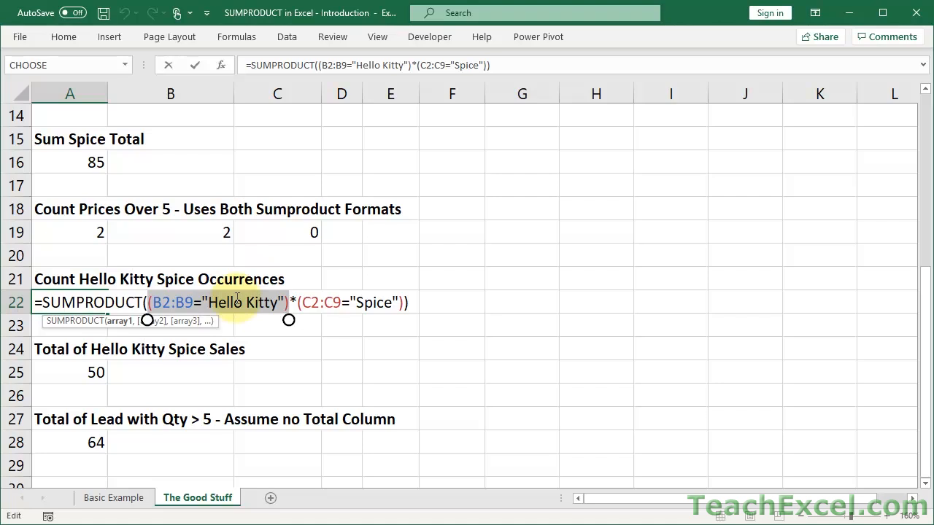
key(ctrl+Return)
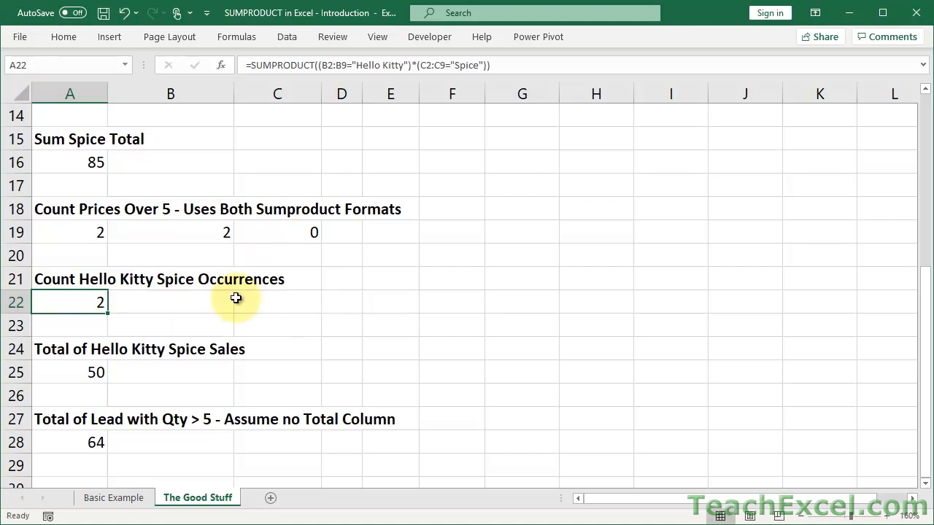
Examine the (C2:C9="Spice") condition in A22's formula against the table's Product column.
double_click(65, 299)
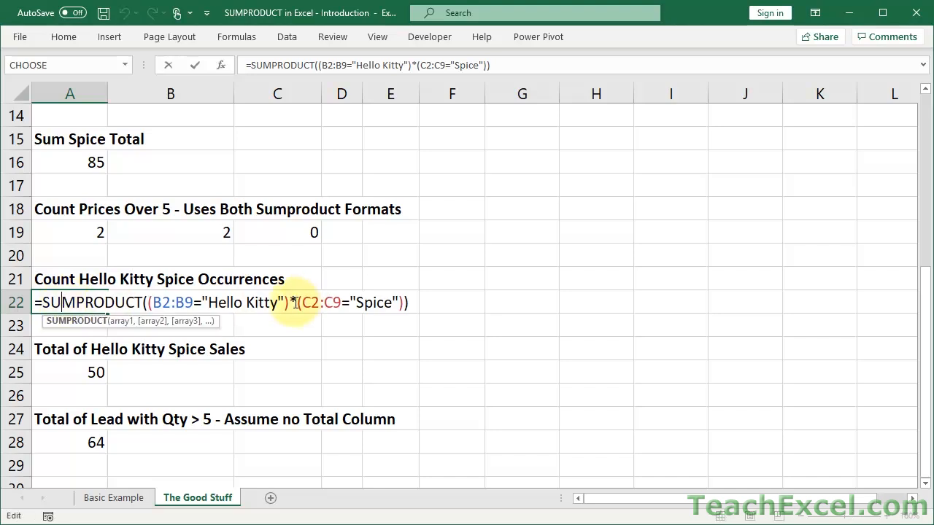
drag(294, 302, 406, 305)
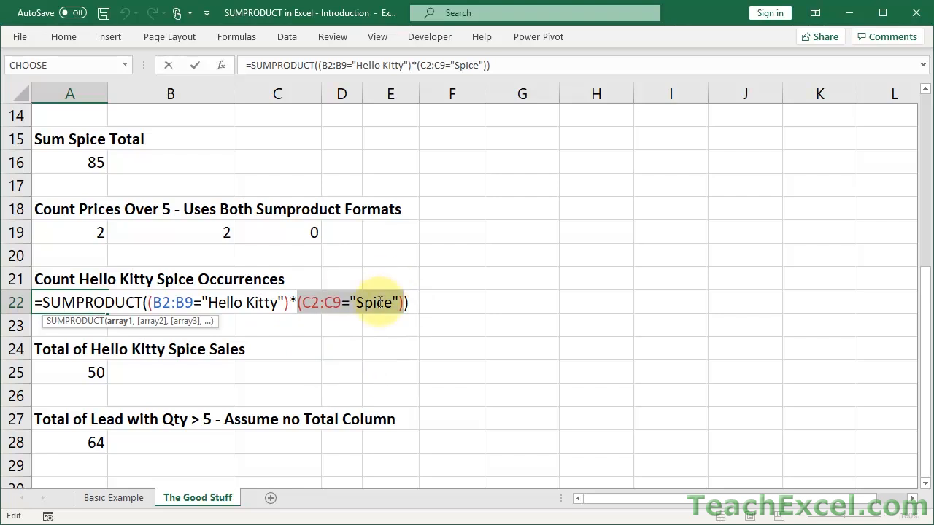
scroll(380, 302, up, 5)
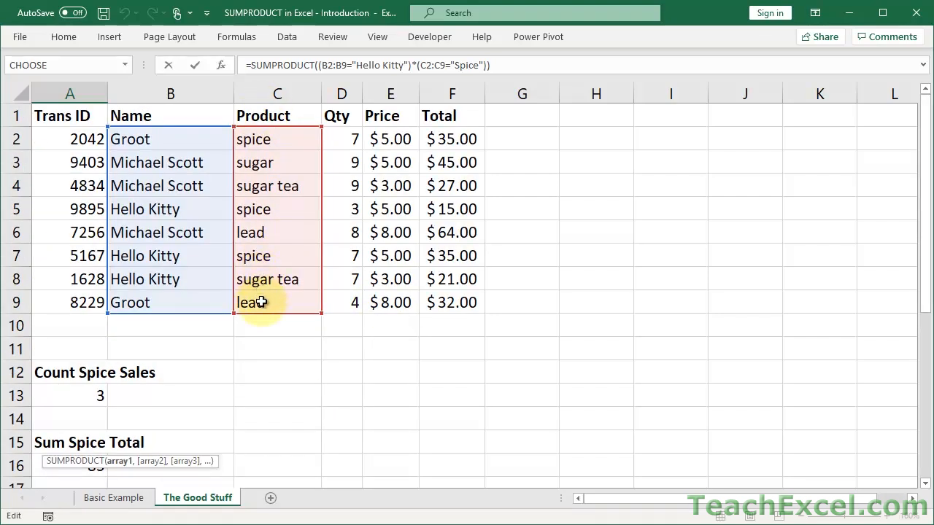
scroll(265, 305, down, 4)
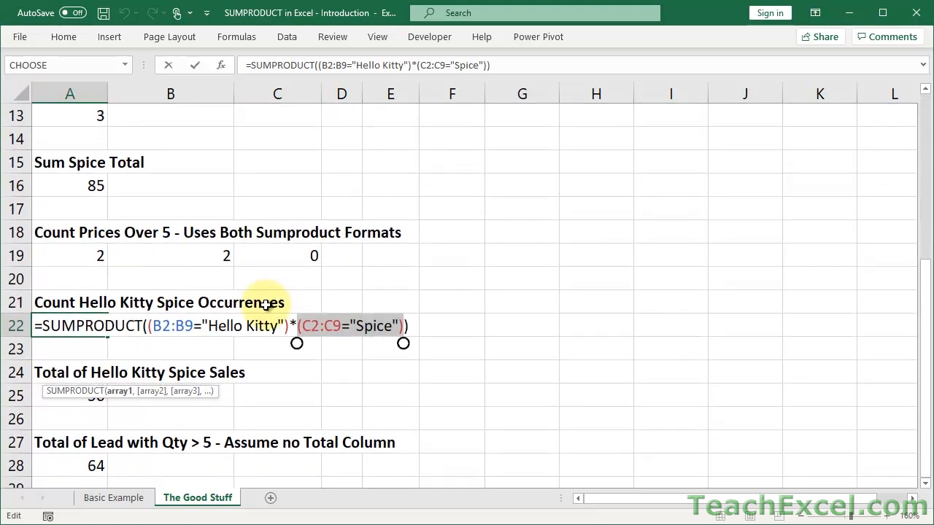
click(333, 325)
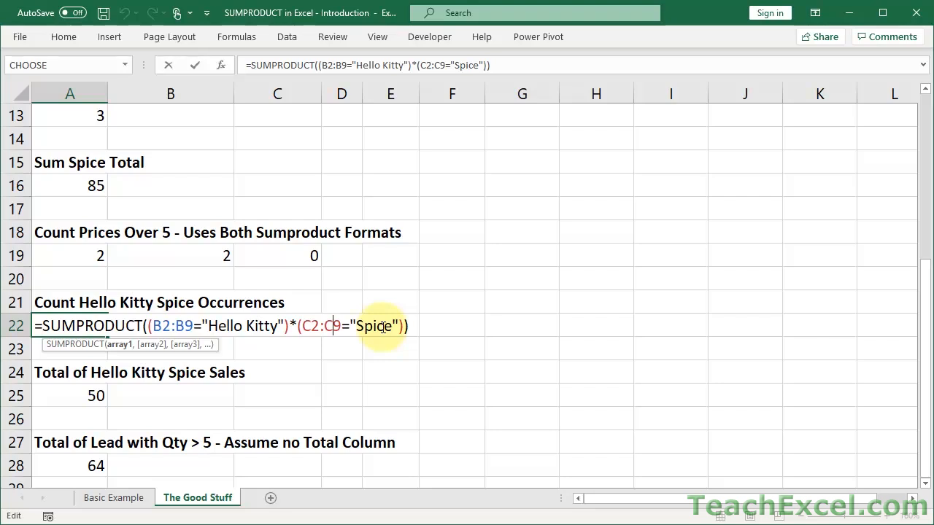
Evaluate the Spice and Hello Kitty conditions in A22's formula separately as arrays, and discard the evaluation.
drag(148, 327, 403, 327)
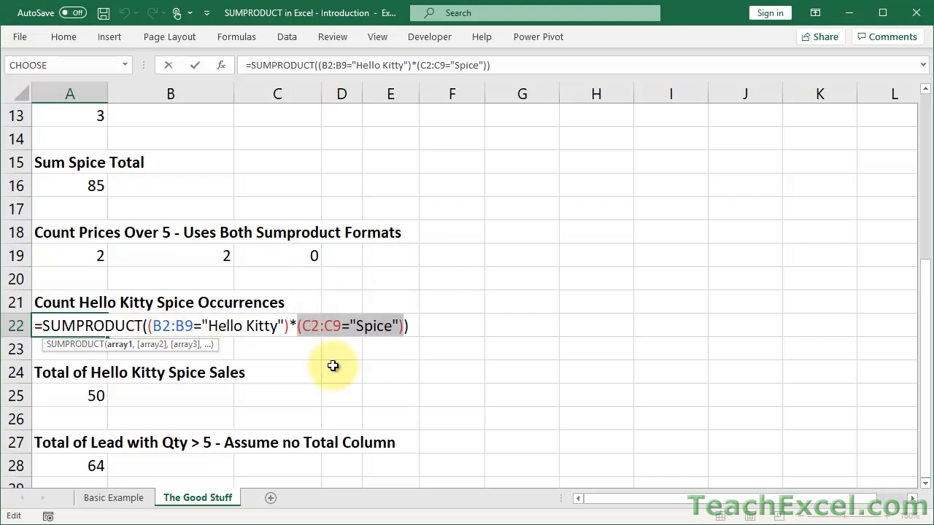
key(F9)
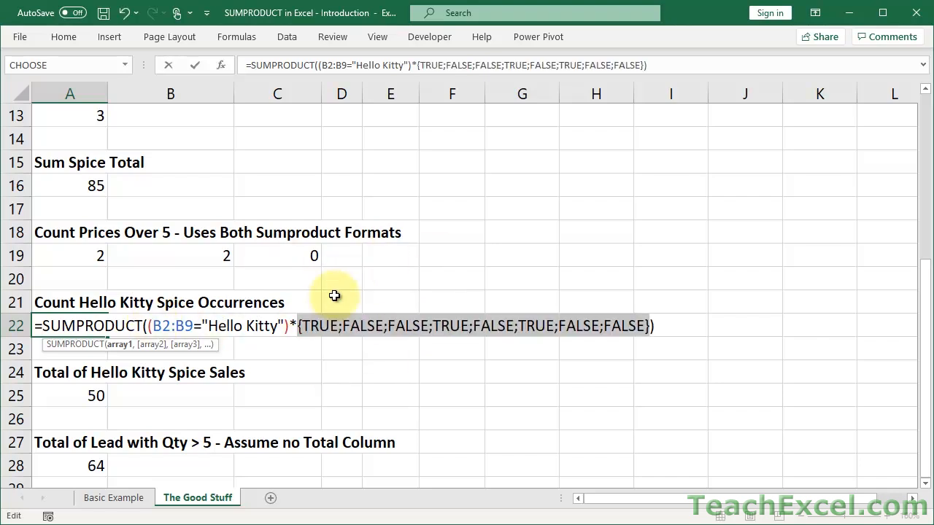
drag(148, 326, 289, 326)
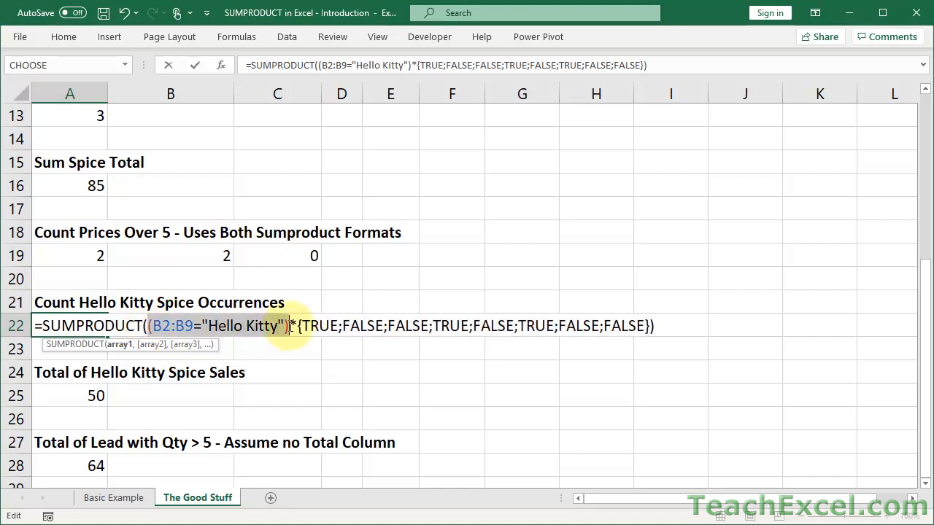
key(F9)
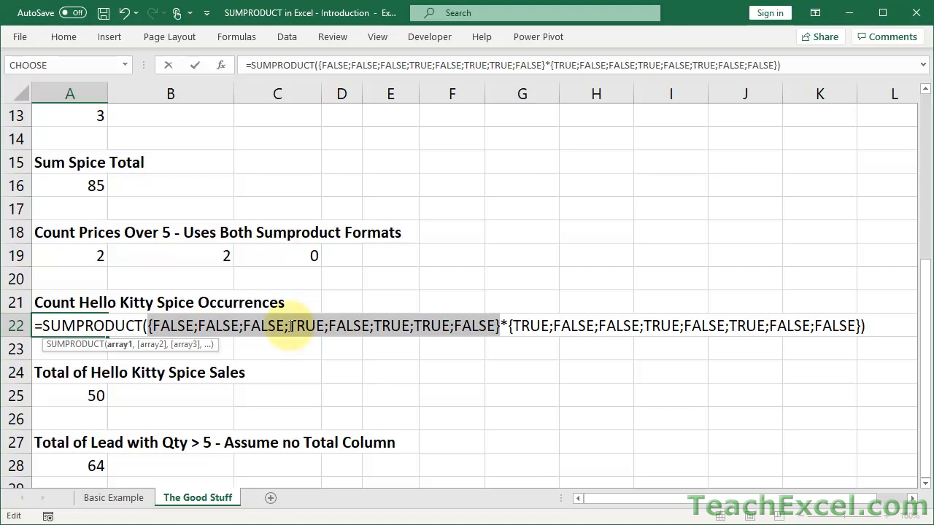
key(Escape)
Evaluate the product of both conditions in A22's formula as a single array, and restore the original expression.
double_click(77, 325)
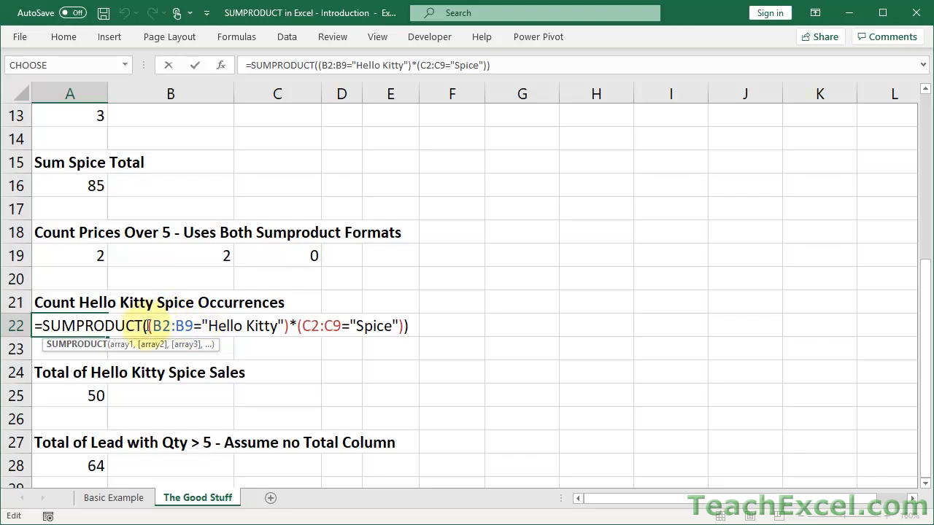
drag(148, 326, 403, 325)
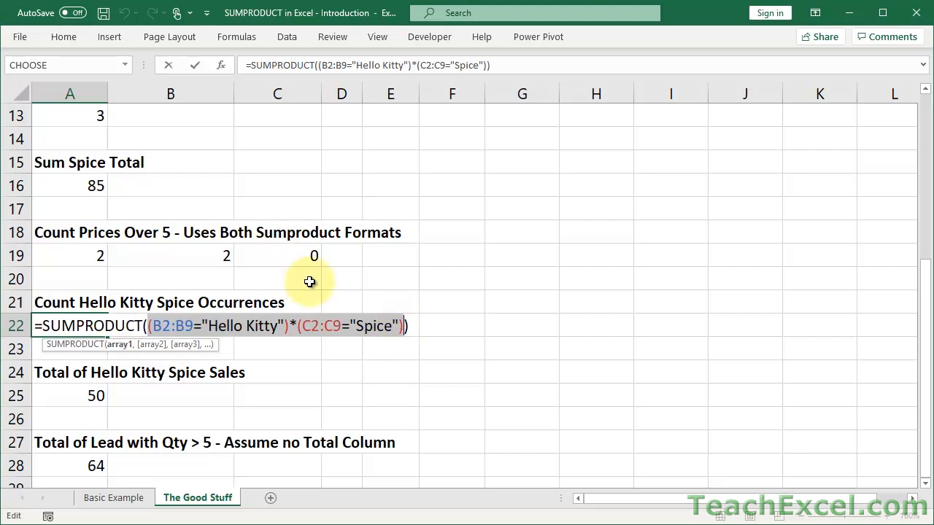
key(F9)
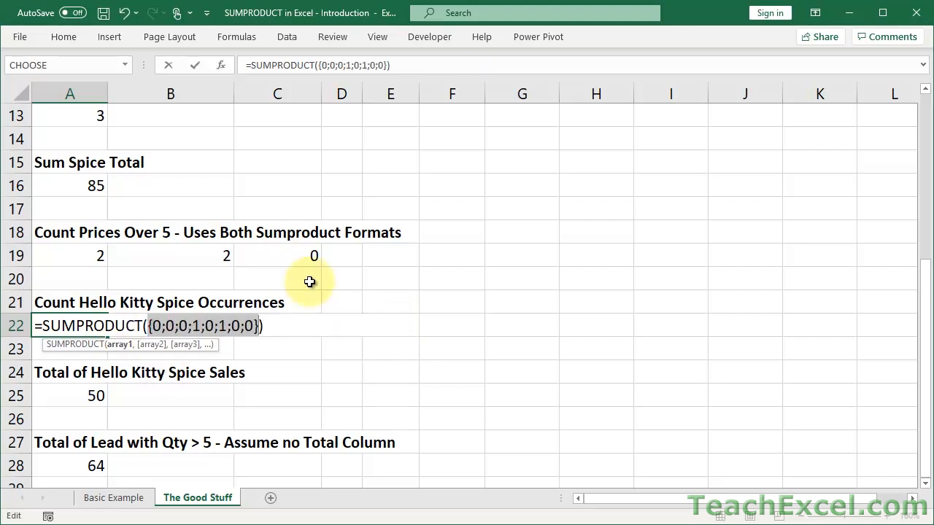
key(ctrl+z)
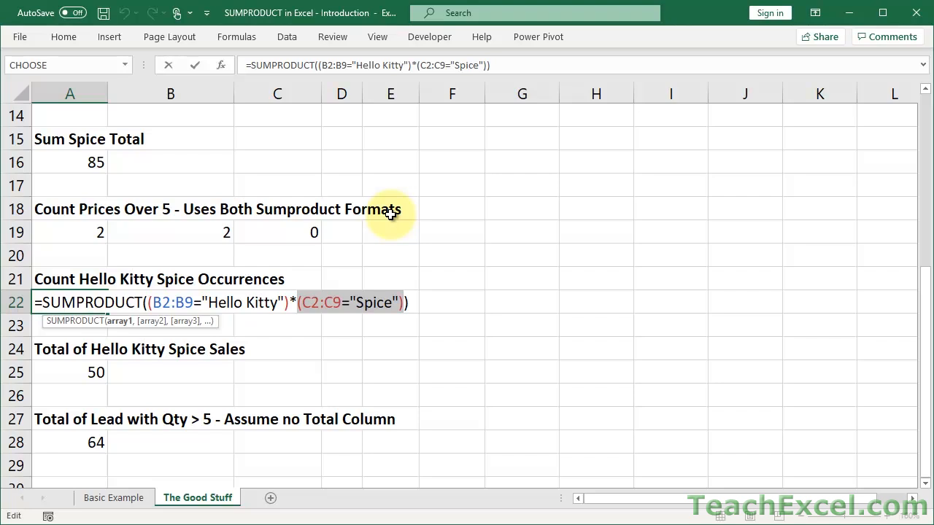
Try appending an empty third condition, *(), to A22's formula, and remove it again.
click(412, 305)
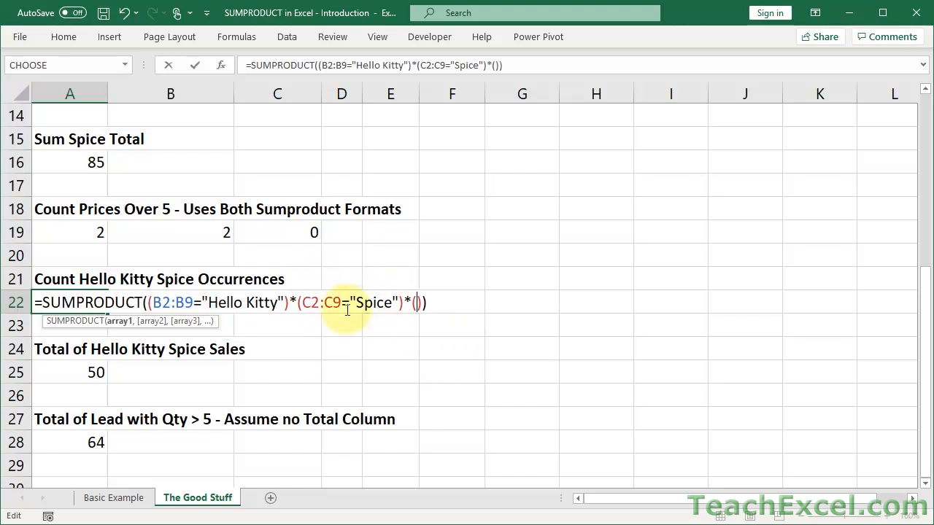
key(BackSpace)
key(BackSpace)
key(BackSpace)
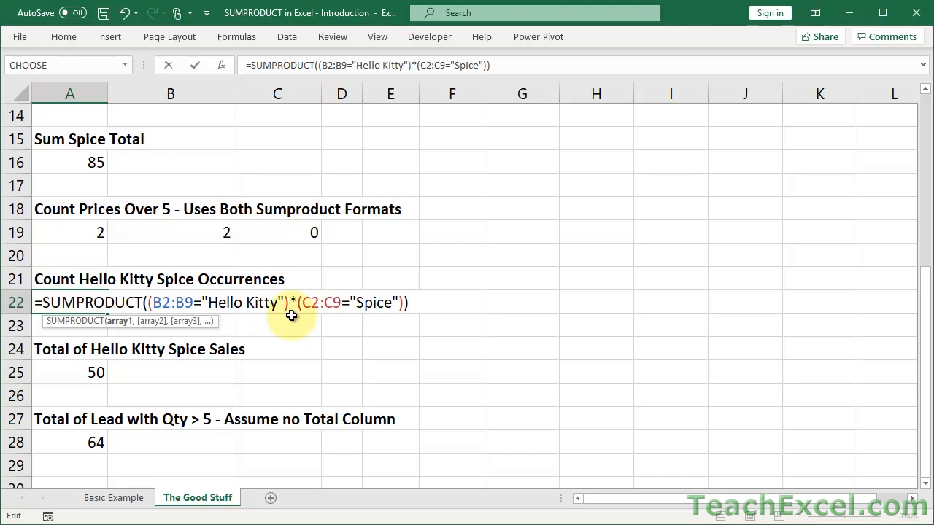
key(ctrl+Return)
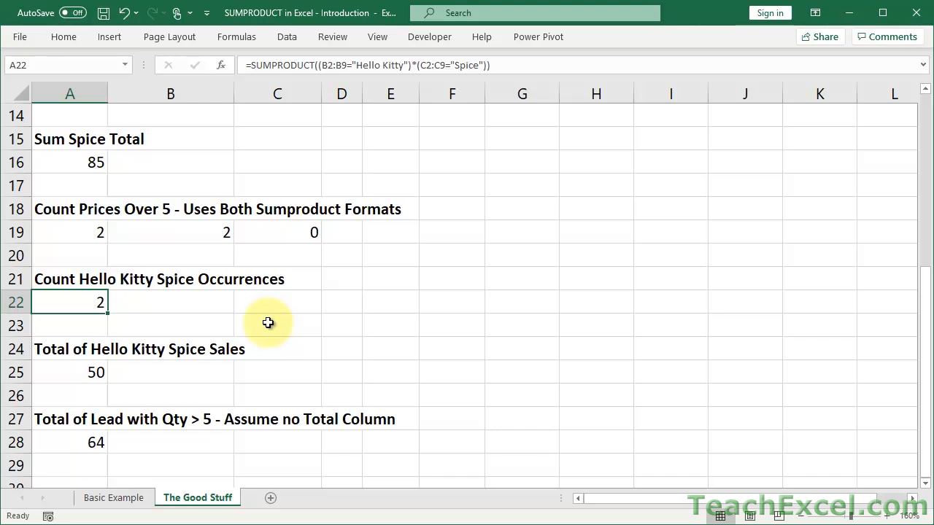
Examine A25's two conditions and its (F2:F9) multiplier against the sales table, and compare the formula with A22's.
double_click(64, 372)
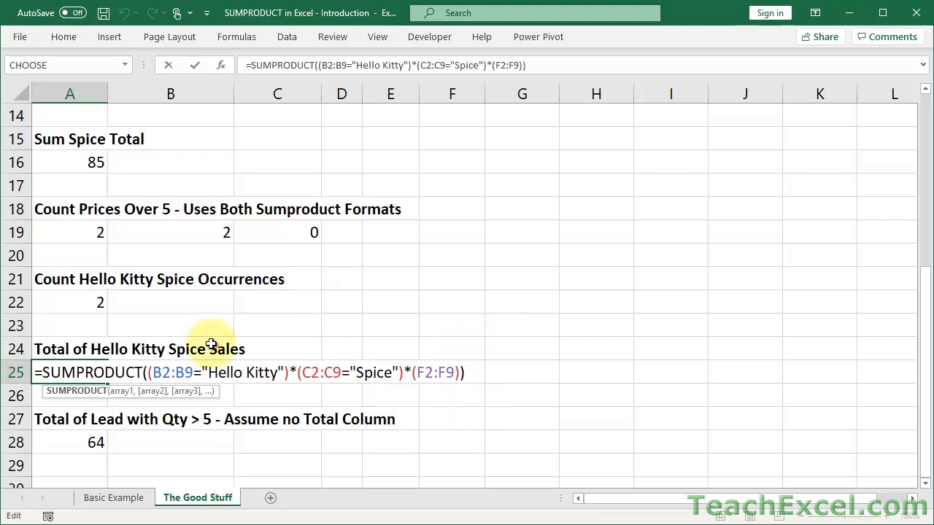
drag(149, 374, 406, 374)
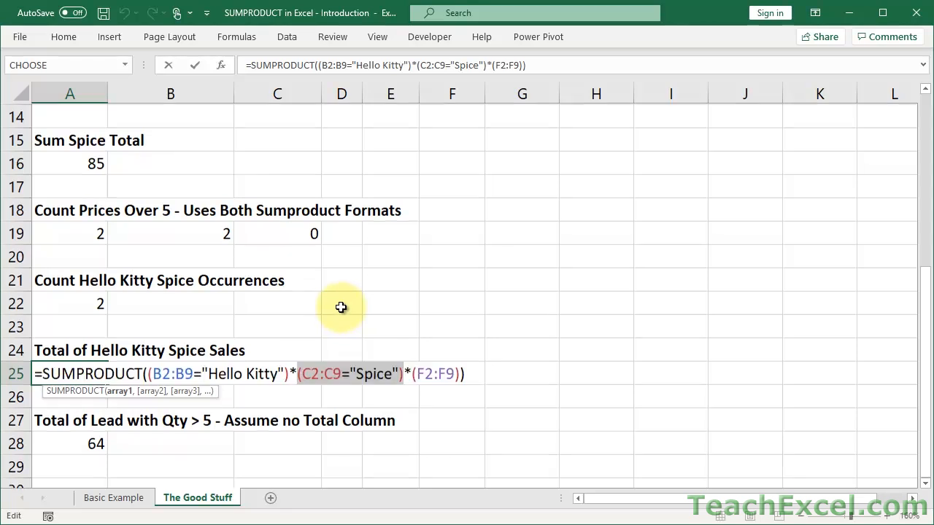
scroll(340, 307, up, 5)
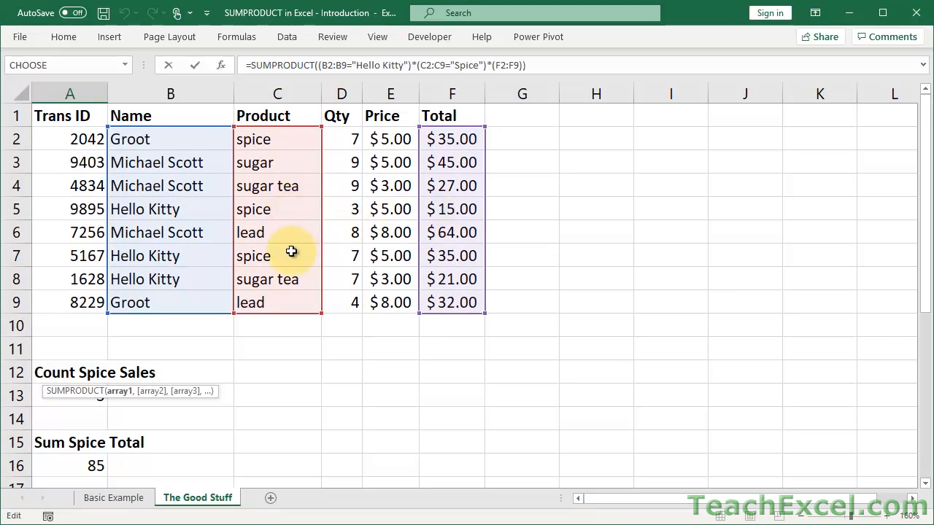
scroll(449, 261, down, 5)
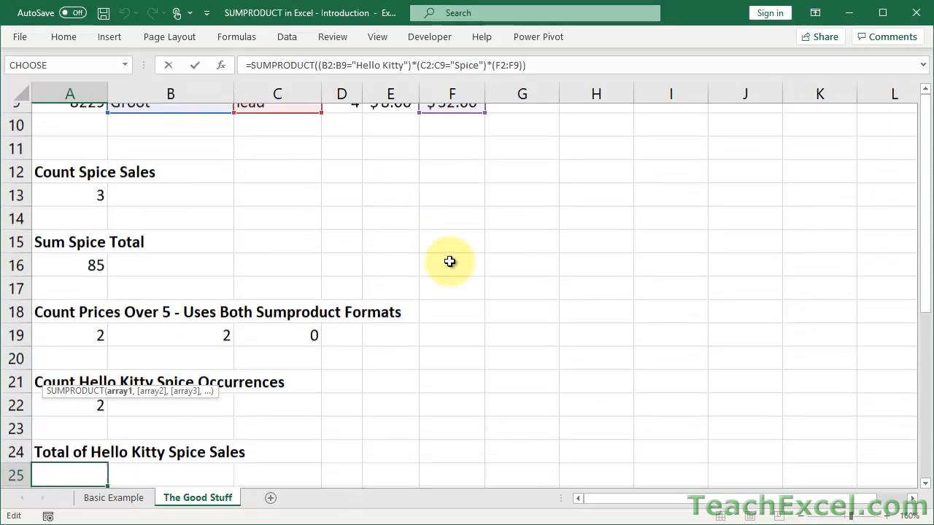
key(ctrl+Return)
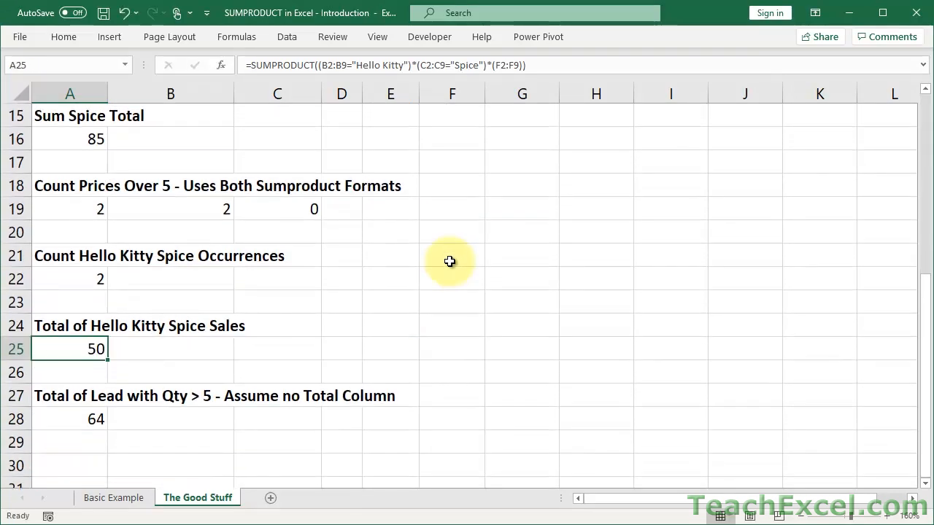
double_click(72, 283)
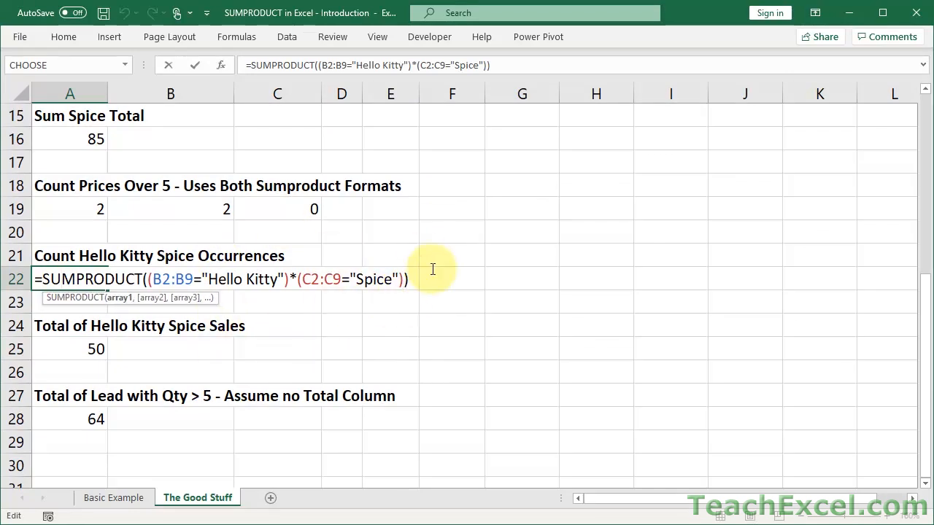
key(ctrl+Return)
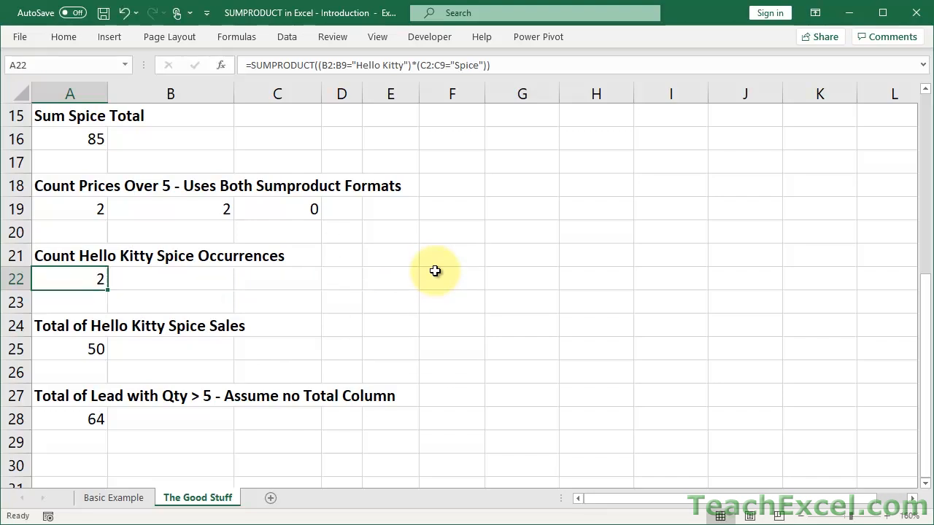
Evaluate (F2:F9) and the combined Hello Kitty and Spice conditions in A25's formula as arrays, and discard the evaluation.
double_click(56, 349)
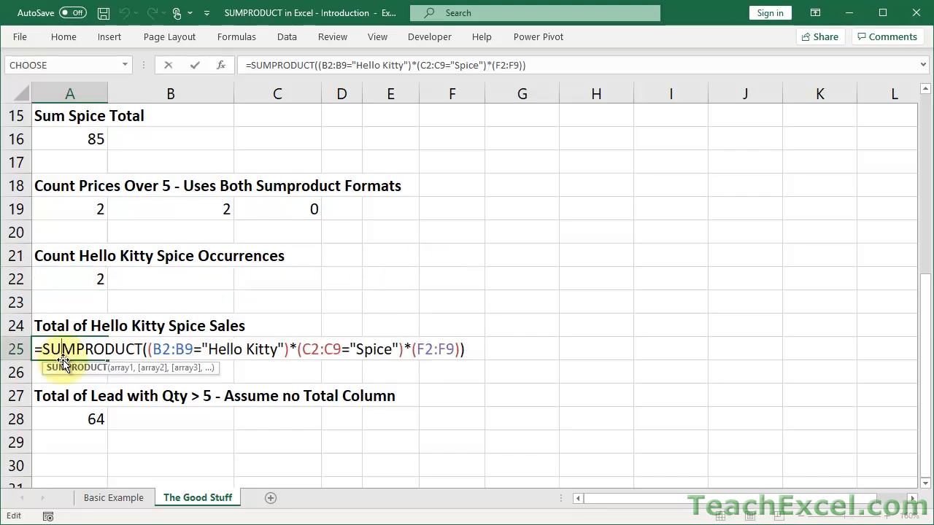
drag(413, 348, 460, 349)
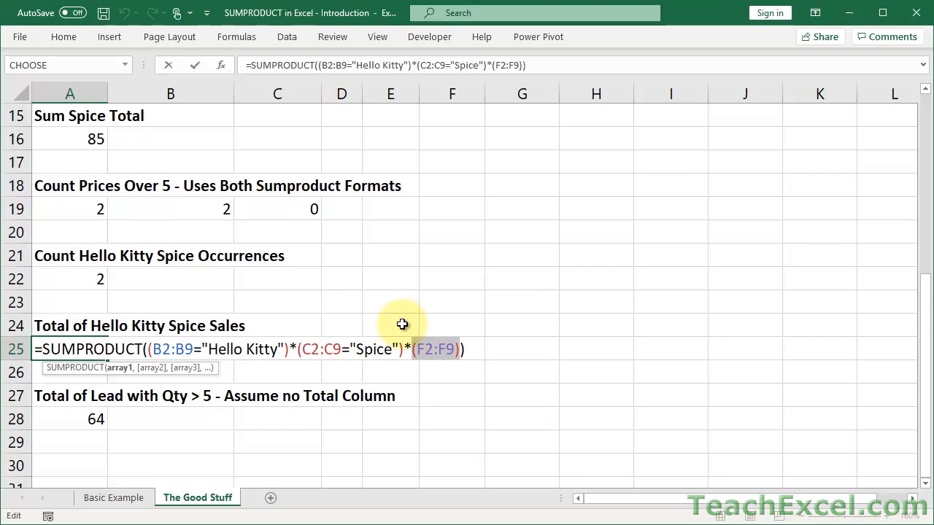
key(F9)
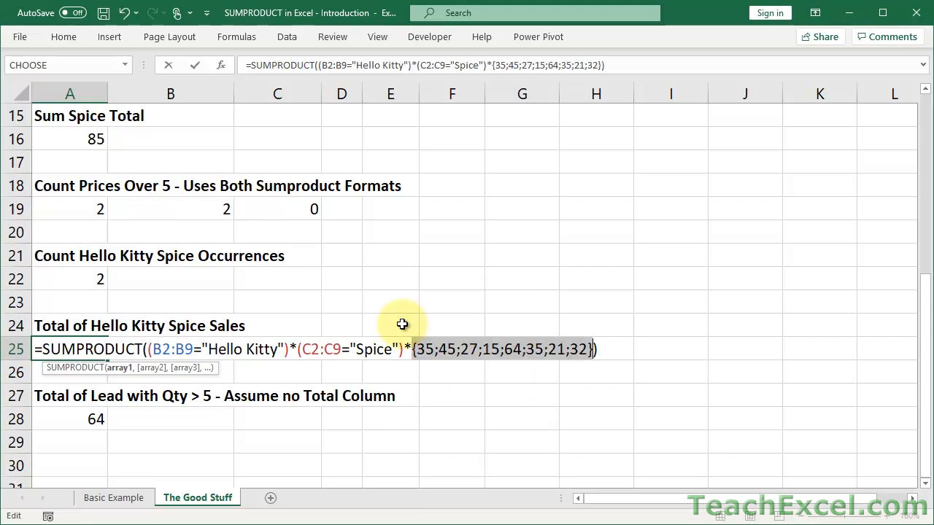
drag(407, 351, 148, 350)
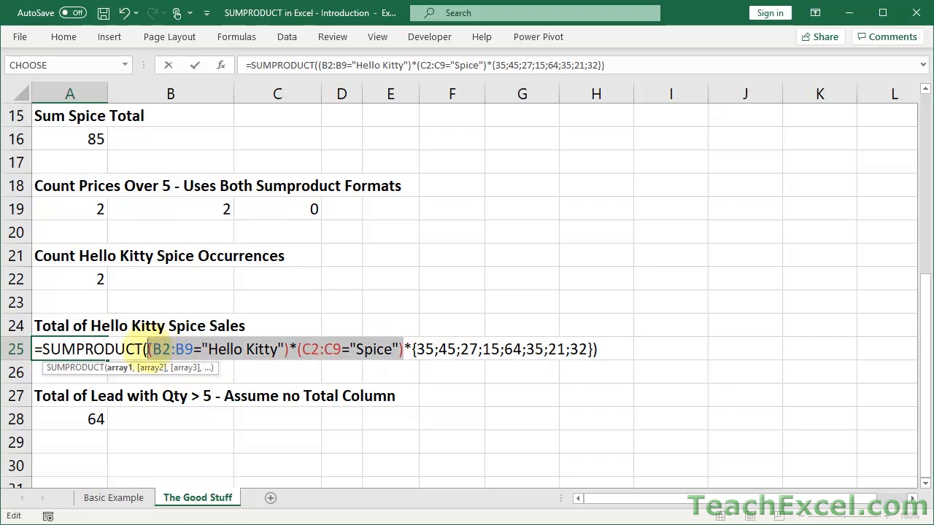
key(F9)
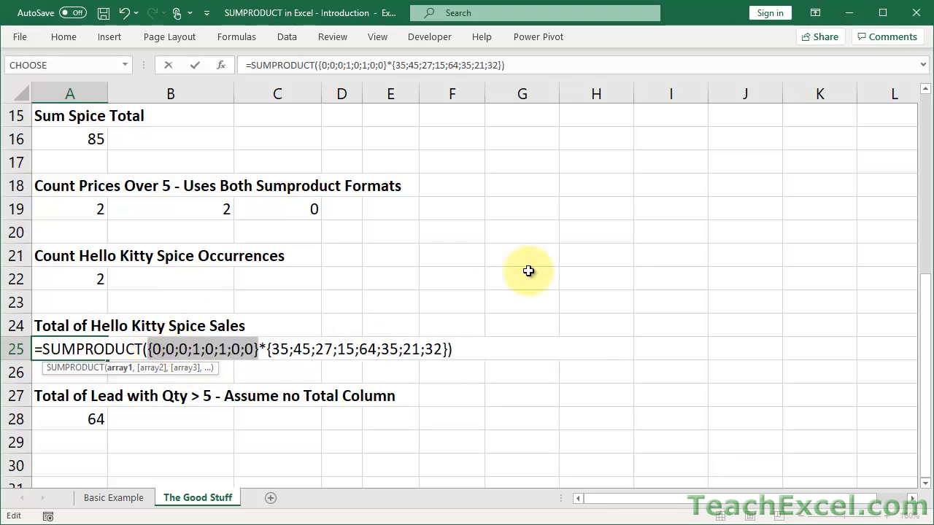
key(Escape)
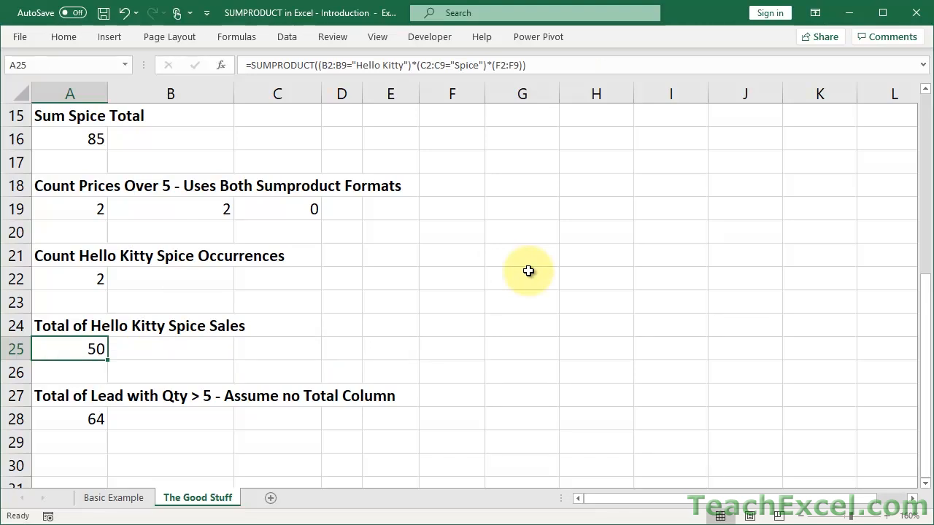
Compare A28's lead total formula with A25's, and review the Total column against the Qty and Price data in D2:E9.
scroll(528, 270, down, 1)
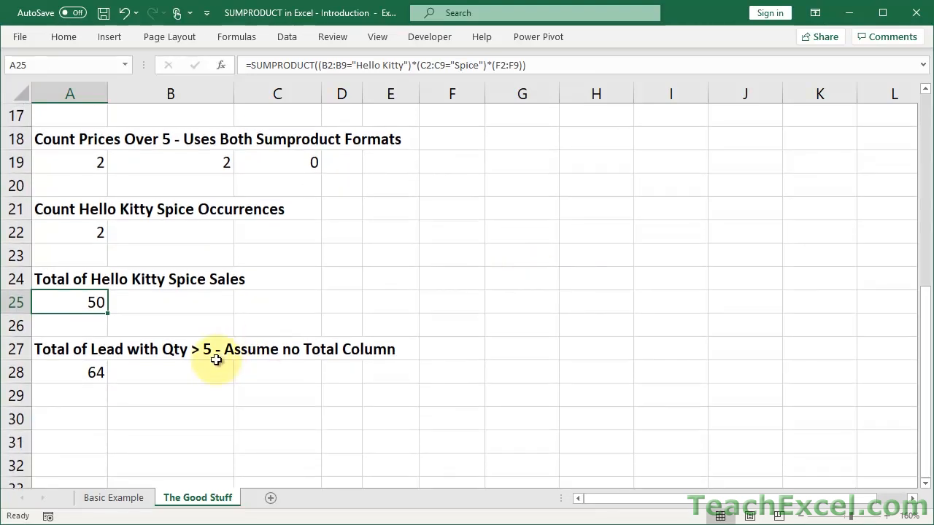
click(85, 373)
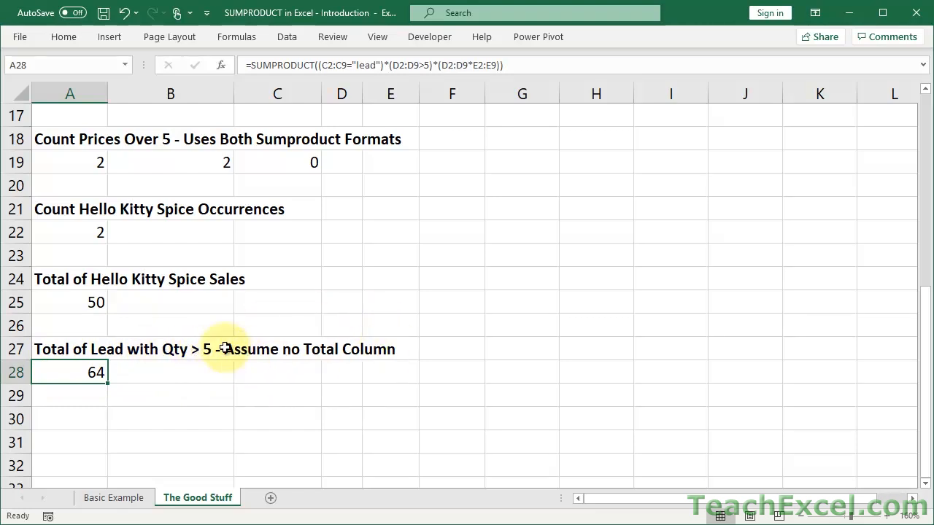
double_click(72, 303)
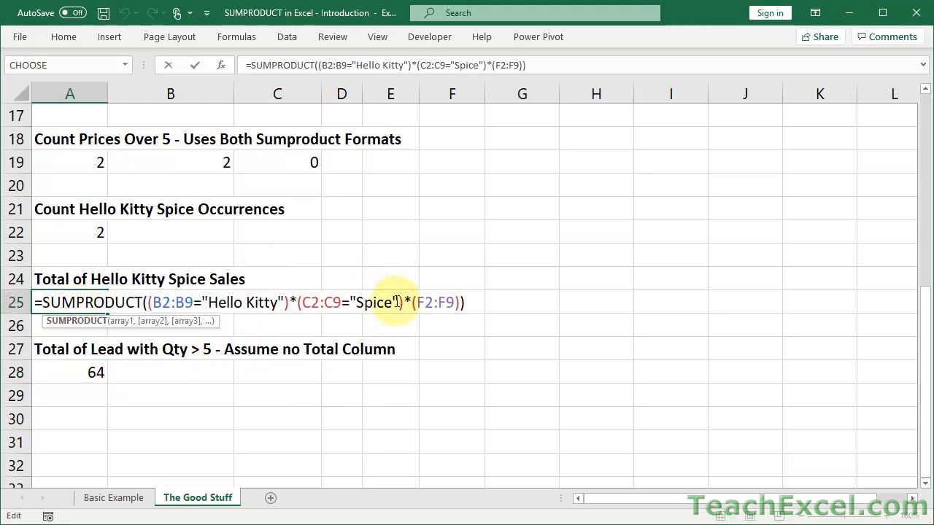
key(Escape)
scroll(427, 302, up, 5)
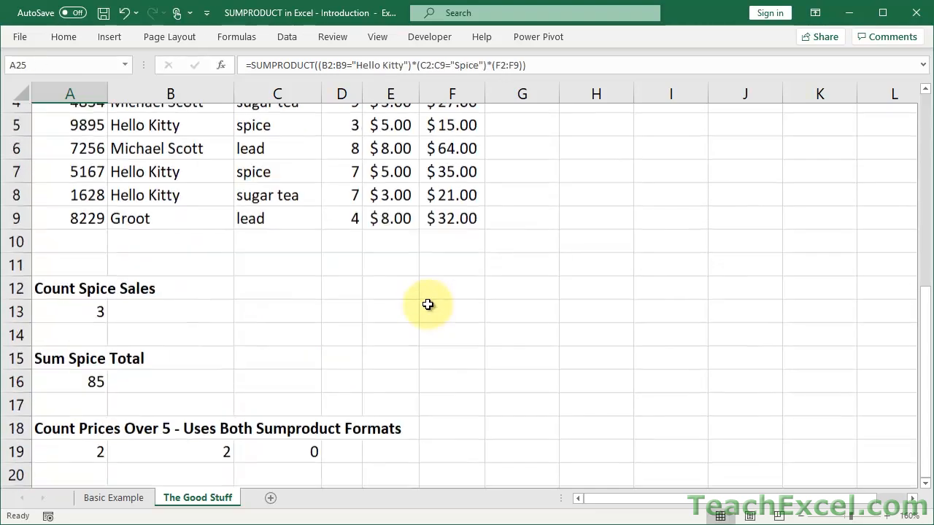
drag(452, 139, 461, 295)
drag(352, 135, 390, 302)
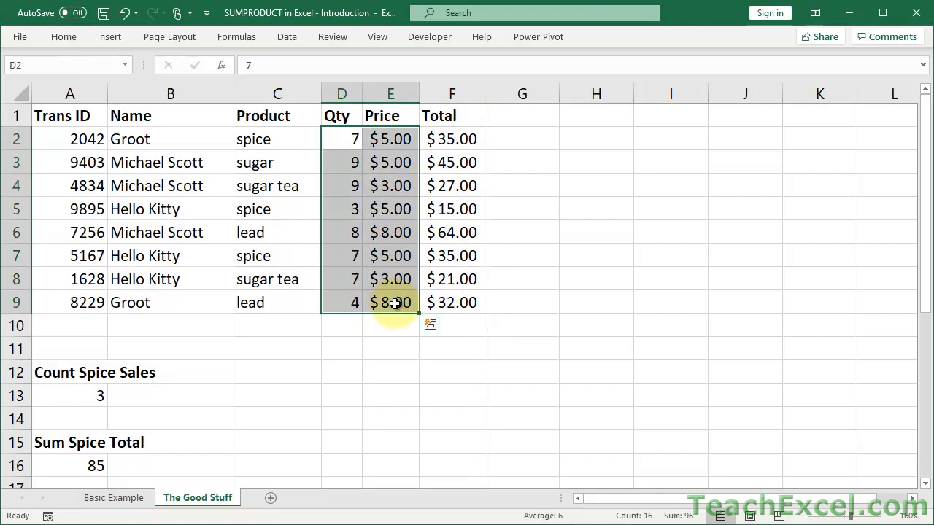
click(319, 364)
scroll(318, 361, down, 5)
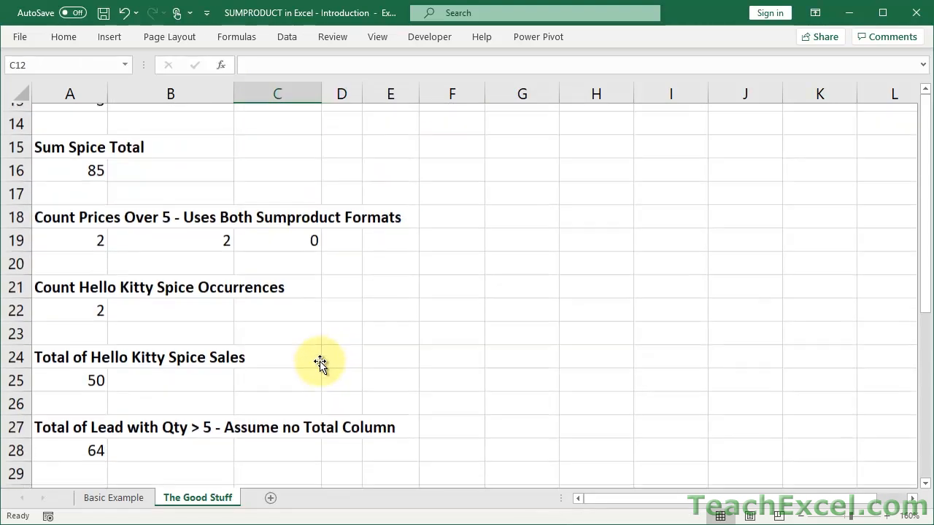
Examine the C2:C9="lead" and D2:D9>5 conditions and the D2:D9*E2:E9 multiplier in A28's formula against the sales table.
double_click(71, 372)
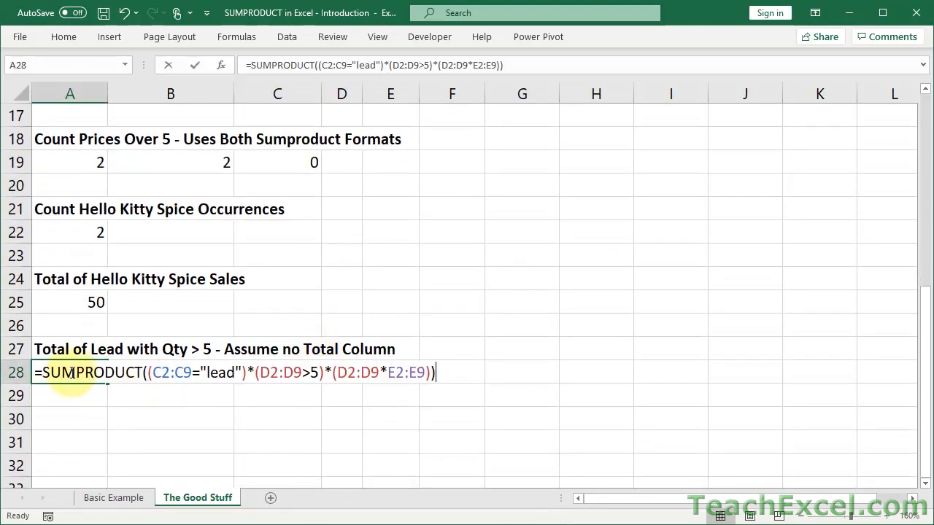
drag(149, 372, 329, 373)
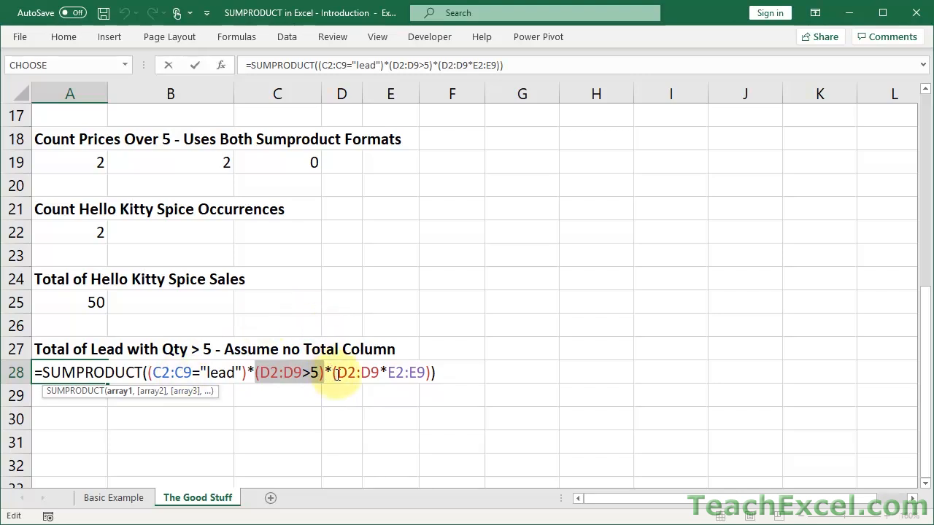
drag(337, 375, 425, 372)
key(Escape)
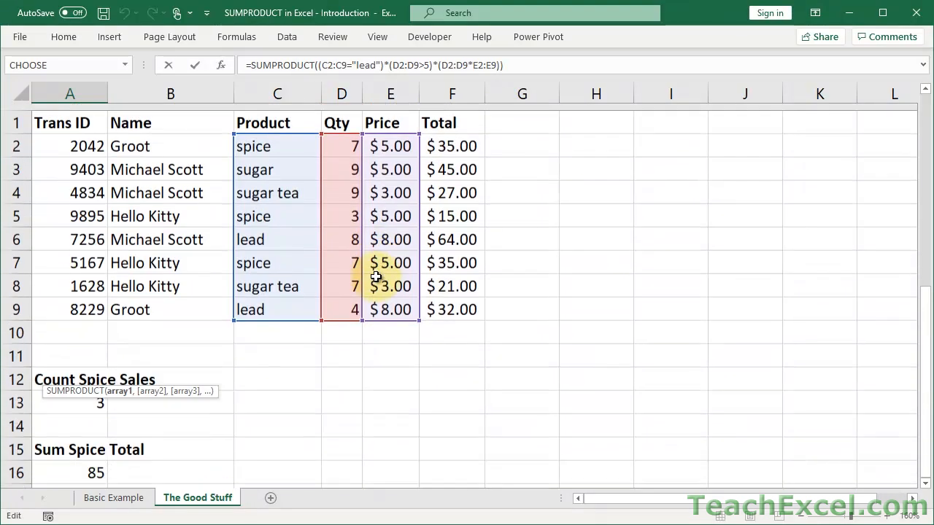
scroll(375, 276, down, 5)
scroll(375, 277, down, 2)
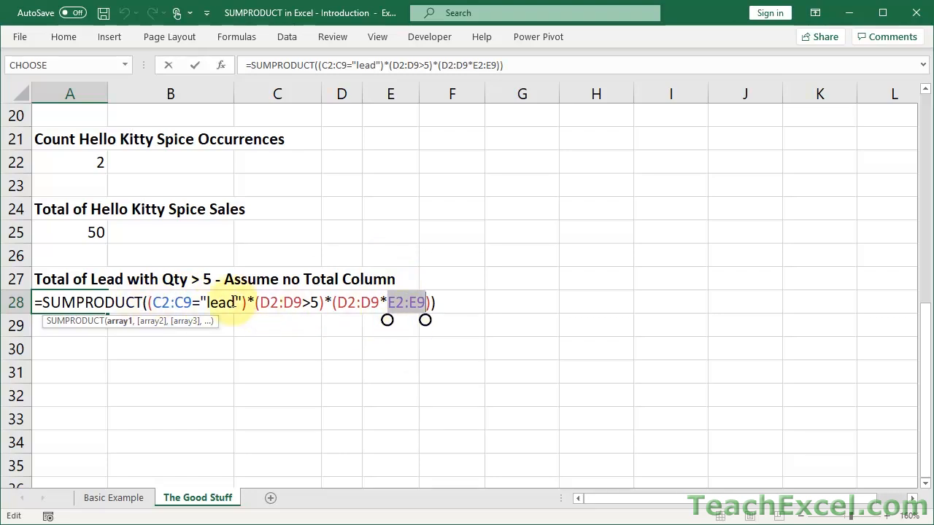
key(ctrl+Return)
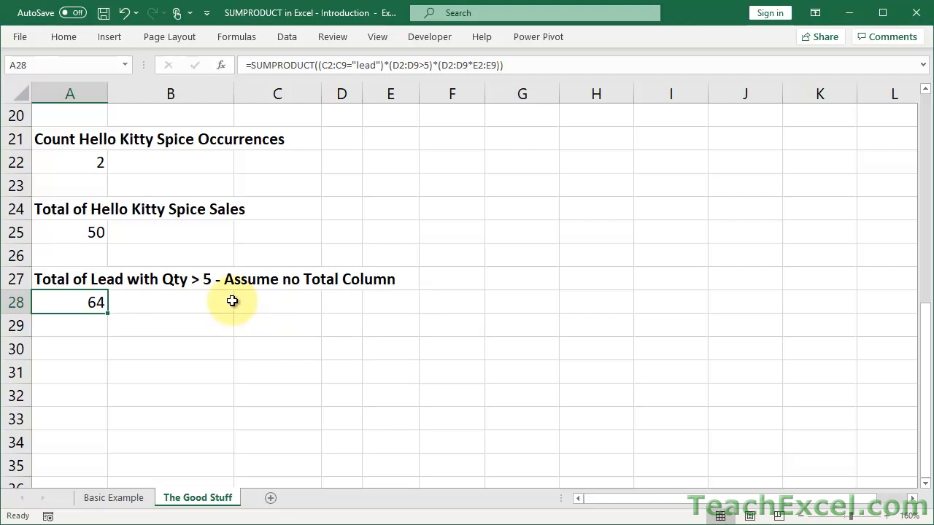
Run Evaluate Formula on A28 and step through the lead and D2:D9>5 conditions until they are multiplied into one array.
click(240, 39)
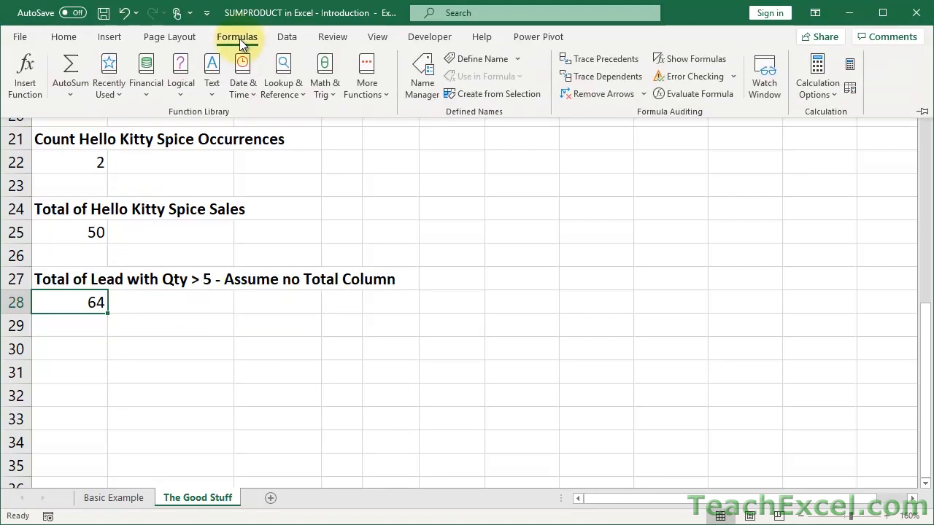
click(696, 93)
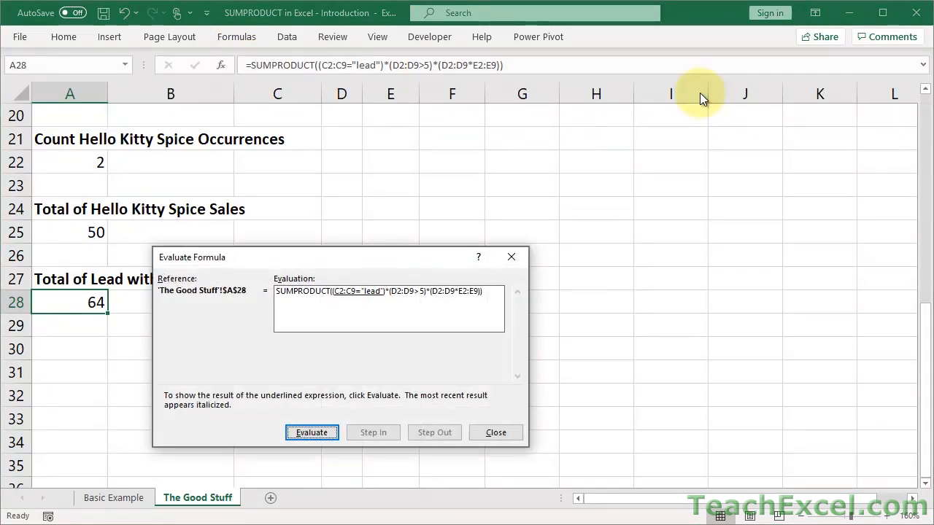
drag(310, 254, 335, 204)
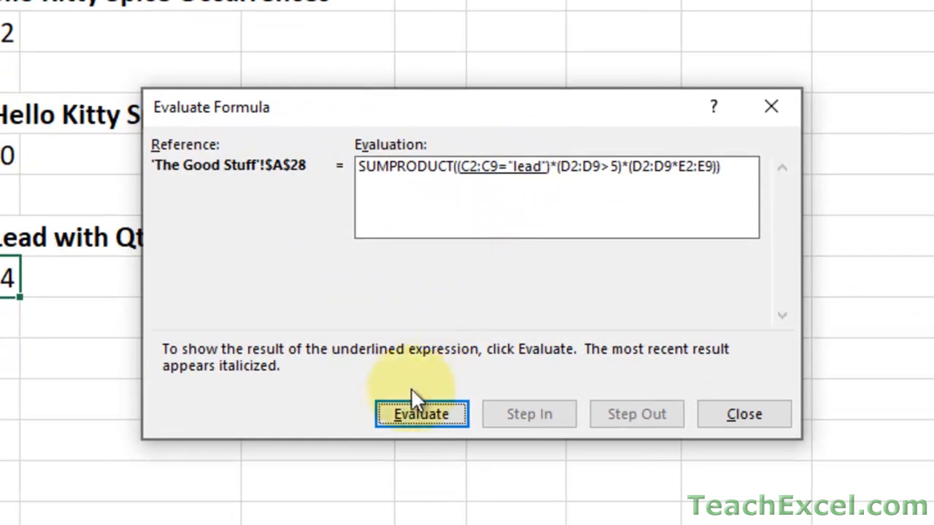
click(407, 412)
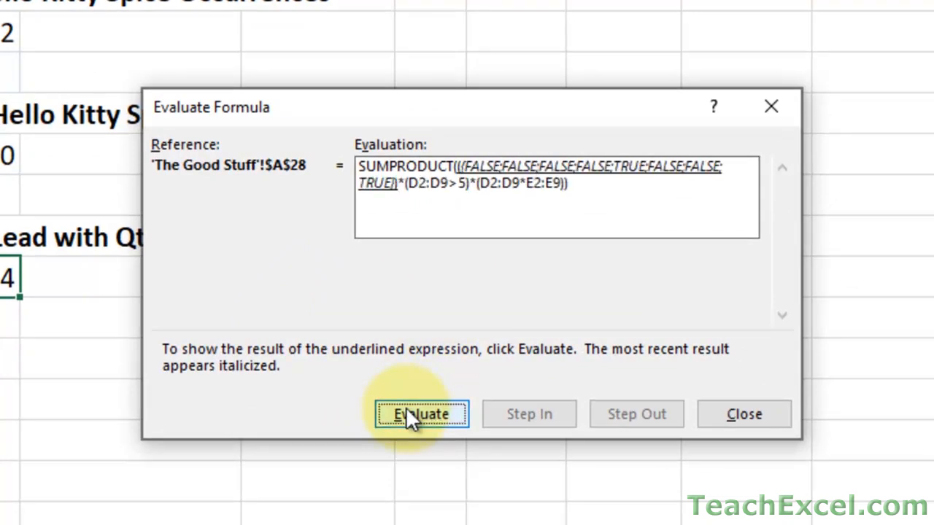
click(406, 412)
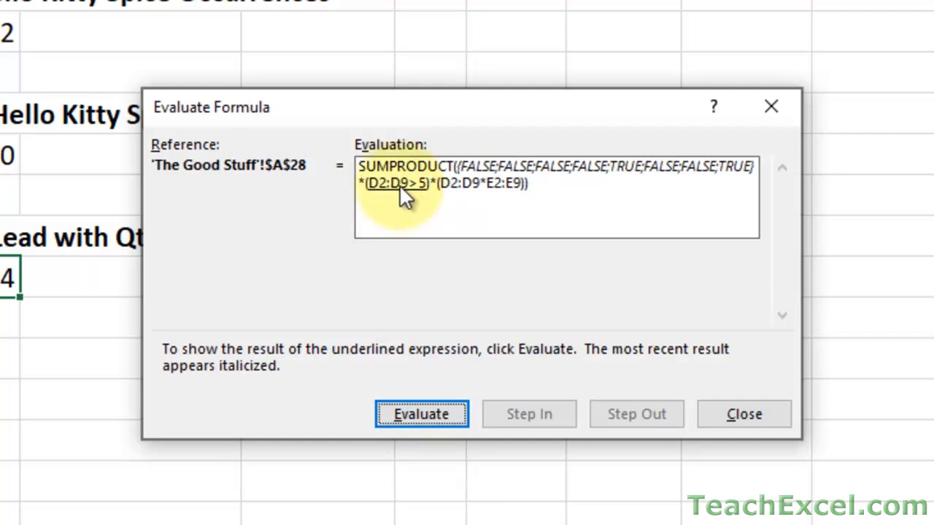
click(406, 413)
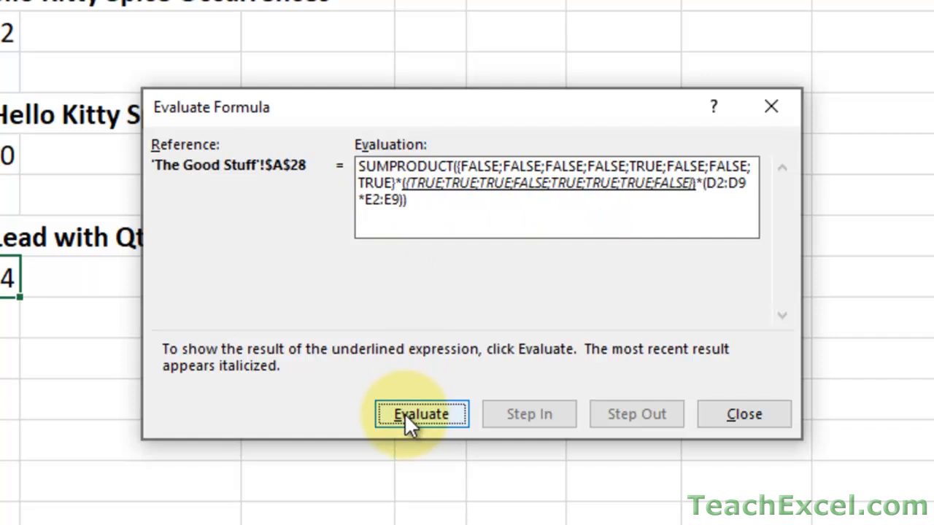
click(406, 414)
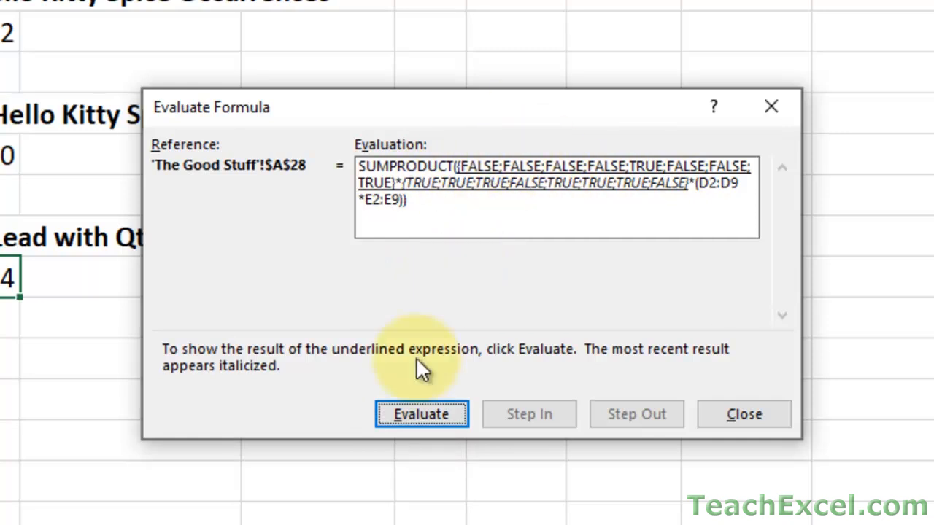
click(404, 416)
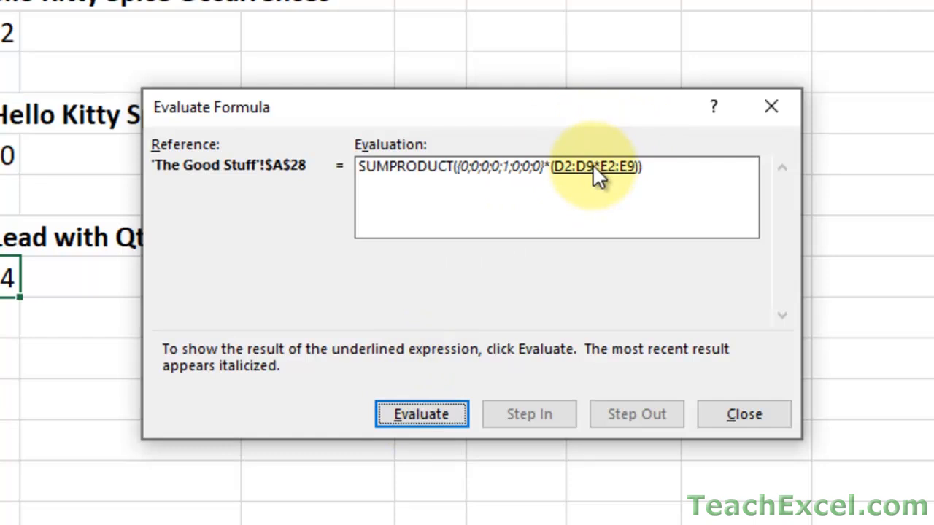
Evaluate A28's formula from the D2:D9*E2:E9 product through to the final result, and close the evaluation.
click(426, 413)
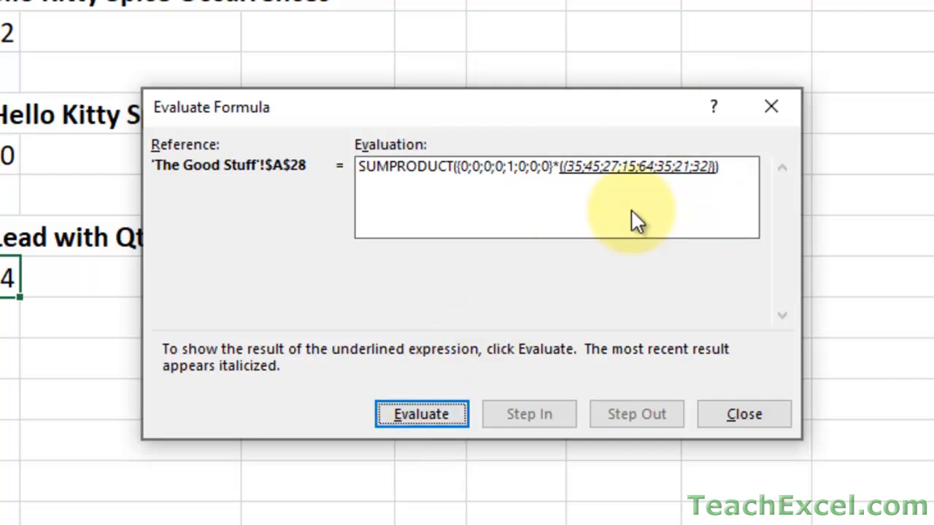
click(428, 412)
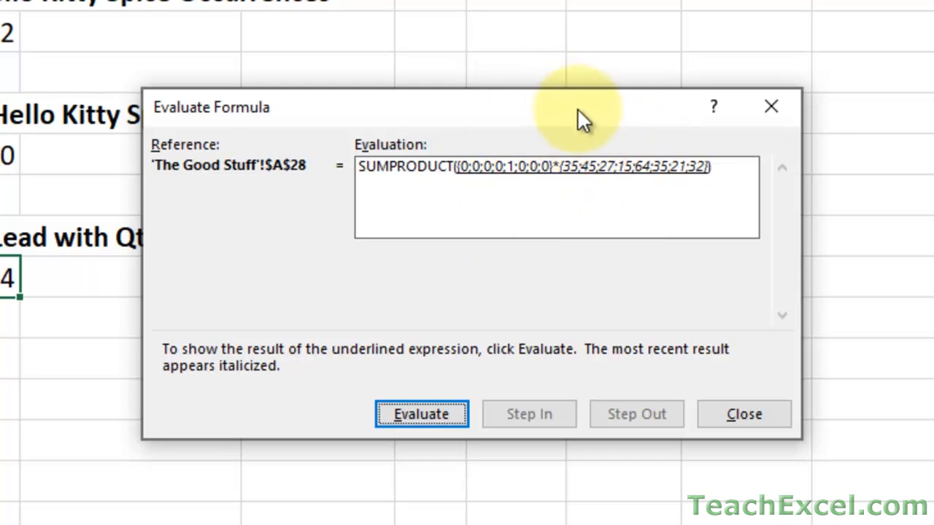
click(428, 409)
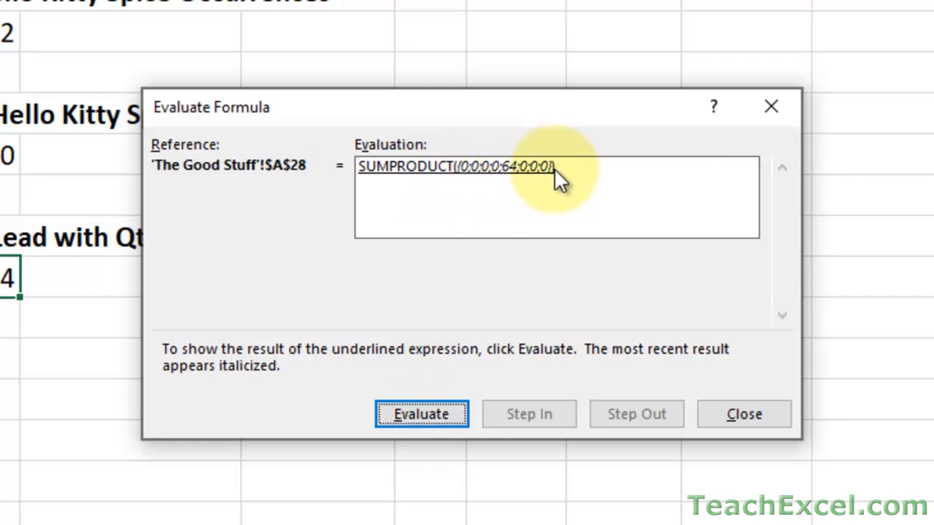
click(427, 410)
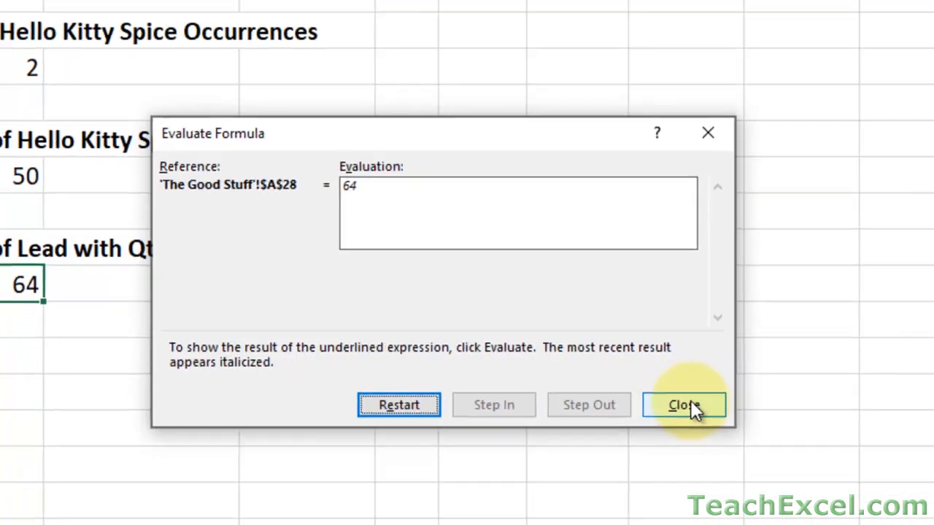
click(684, 405)
Check the Product, Qty and Total cells of the matching lead sale in row 6 of the sales table.
scroll(243, 185, up, 6)
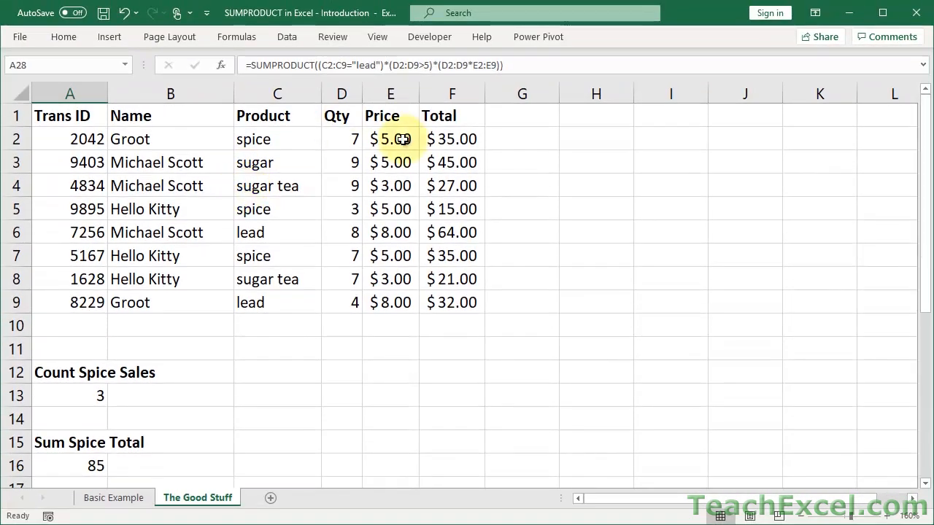
click(267, 232)
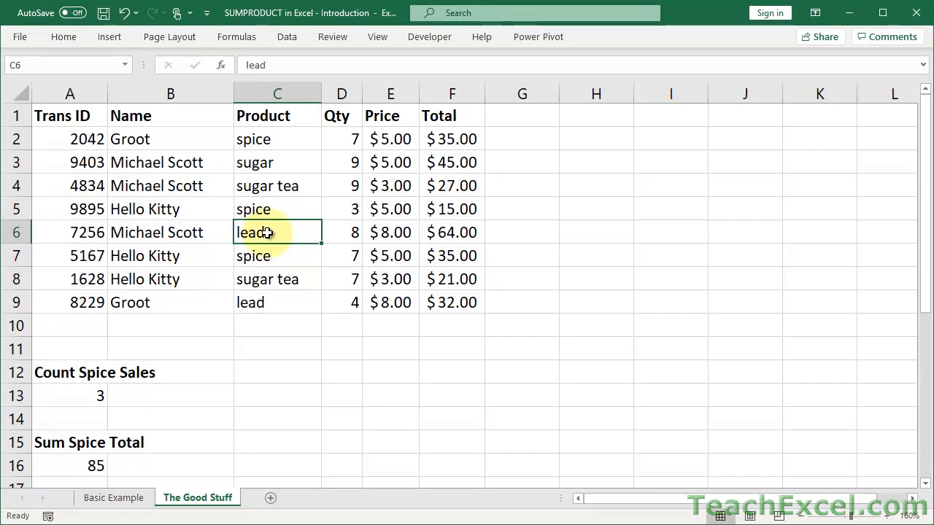
click(351, 239)
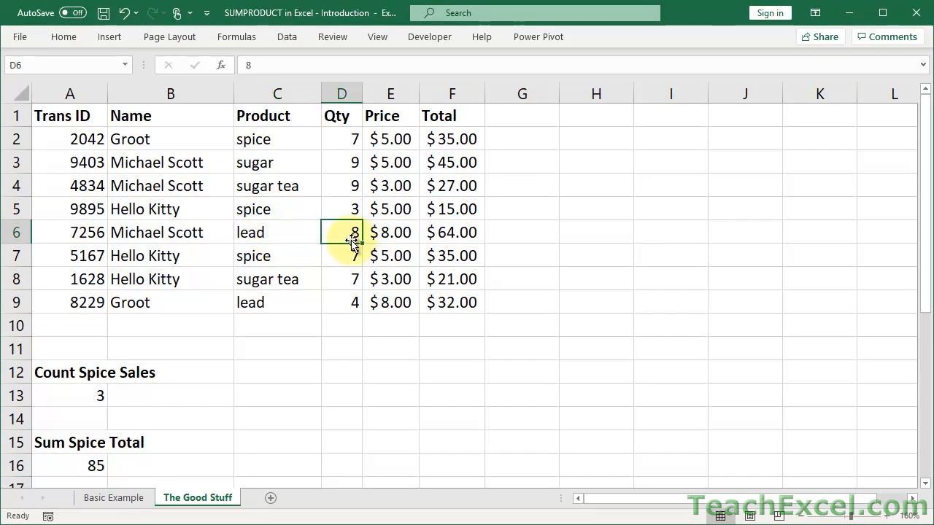
click(450, 232)
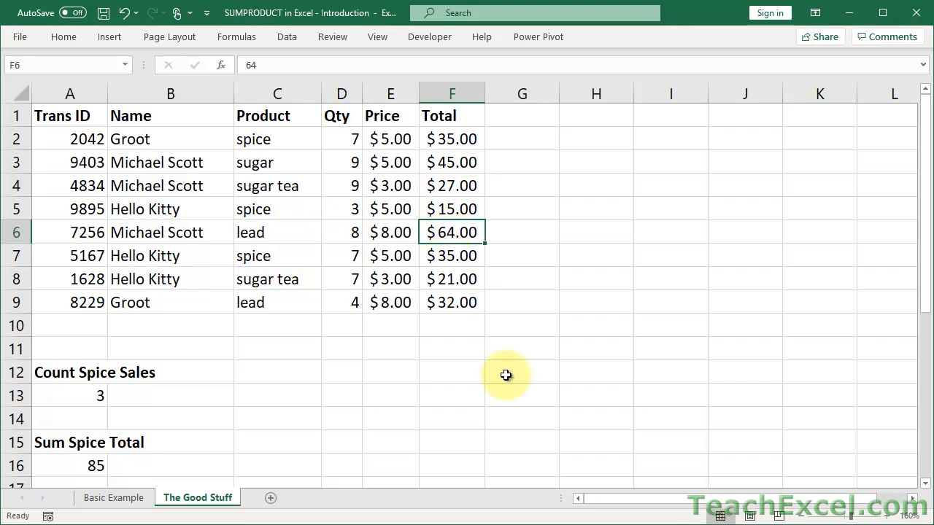